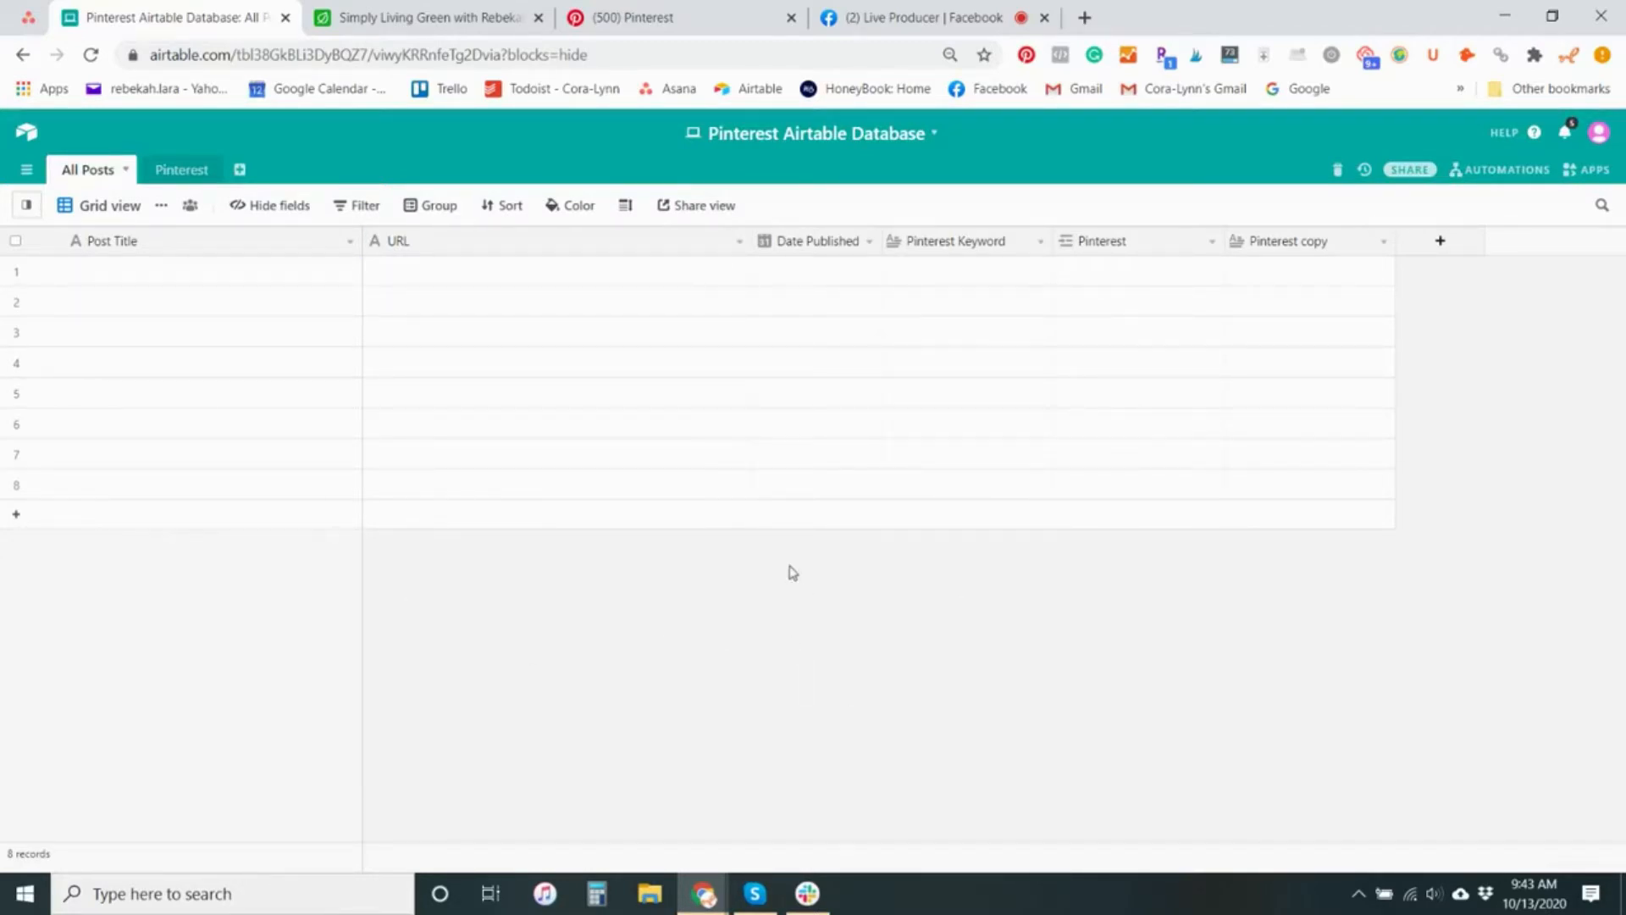
# Open the All Posts table in the Simply Living Green base and examine its records and columns from URL through Pinterest copy
pyautogui.click(414, 12)
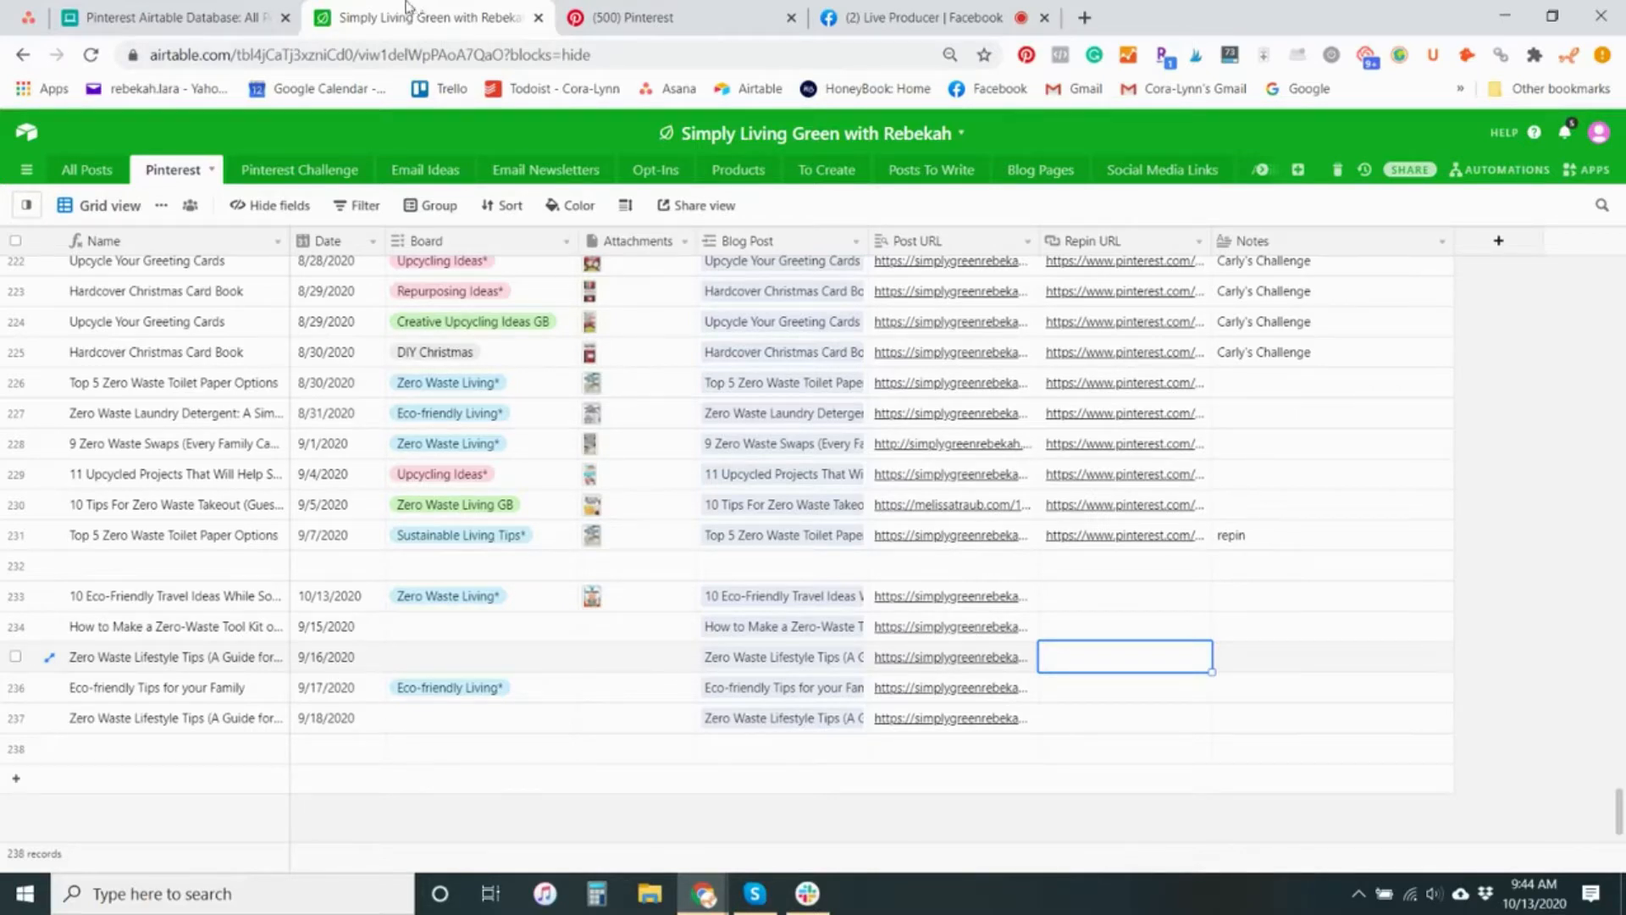
pyautogui.click(97, 172)
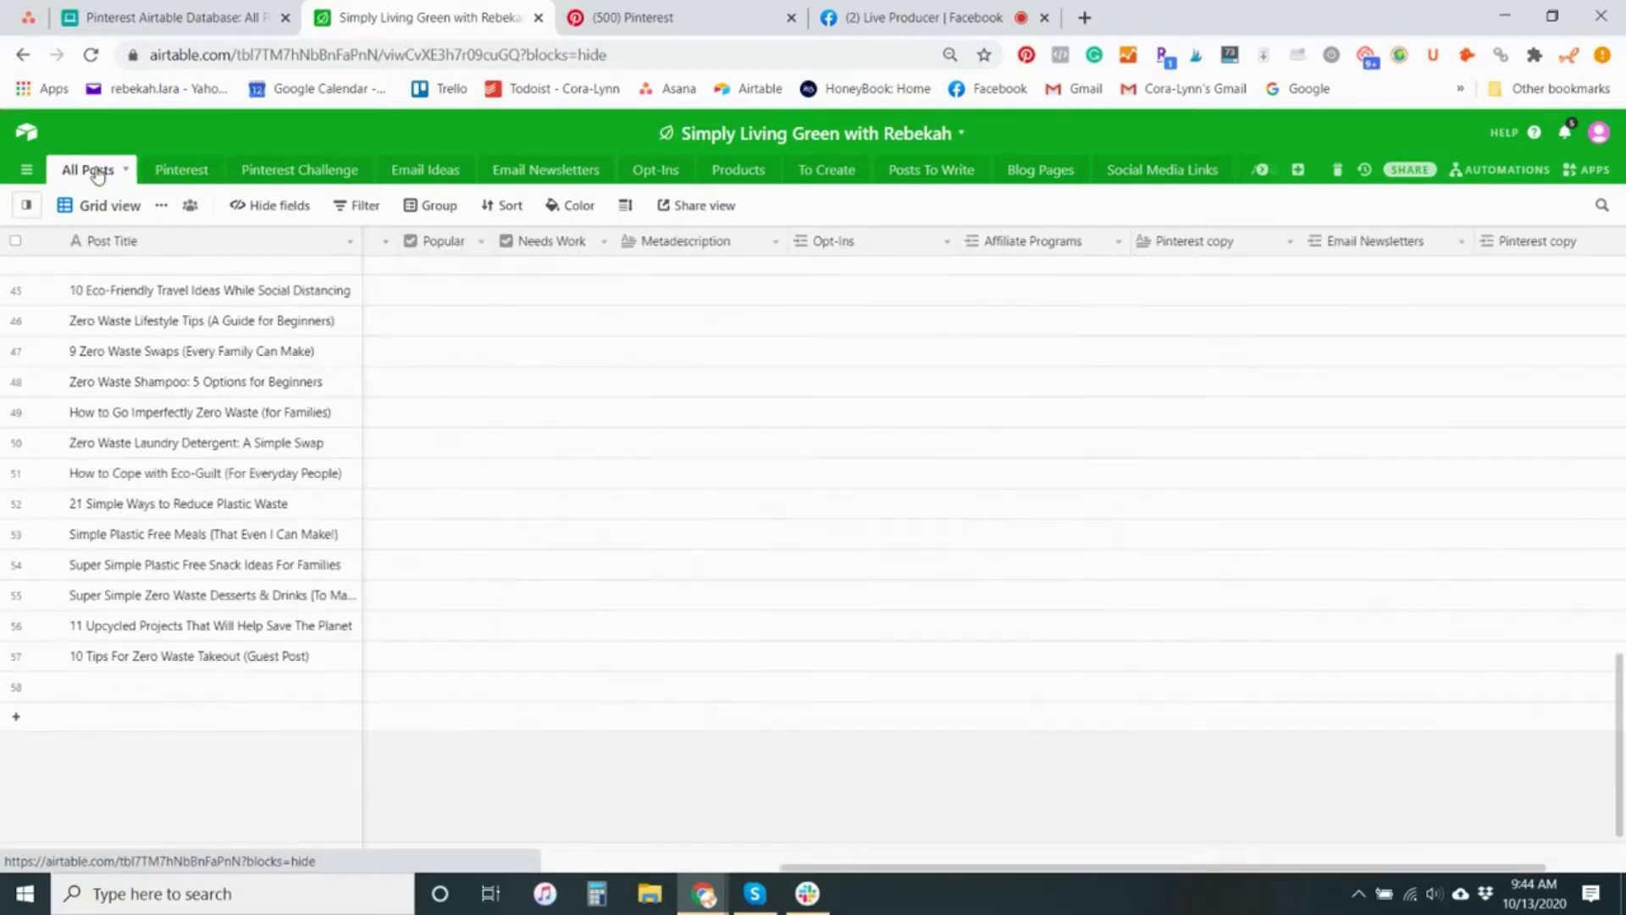
pyautogui.click(181, 172)
pyautogui.click(88, 177)
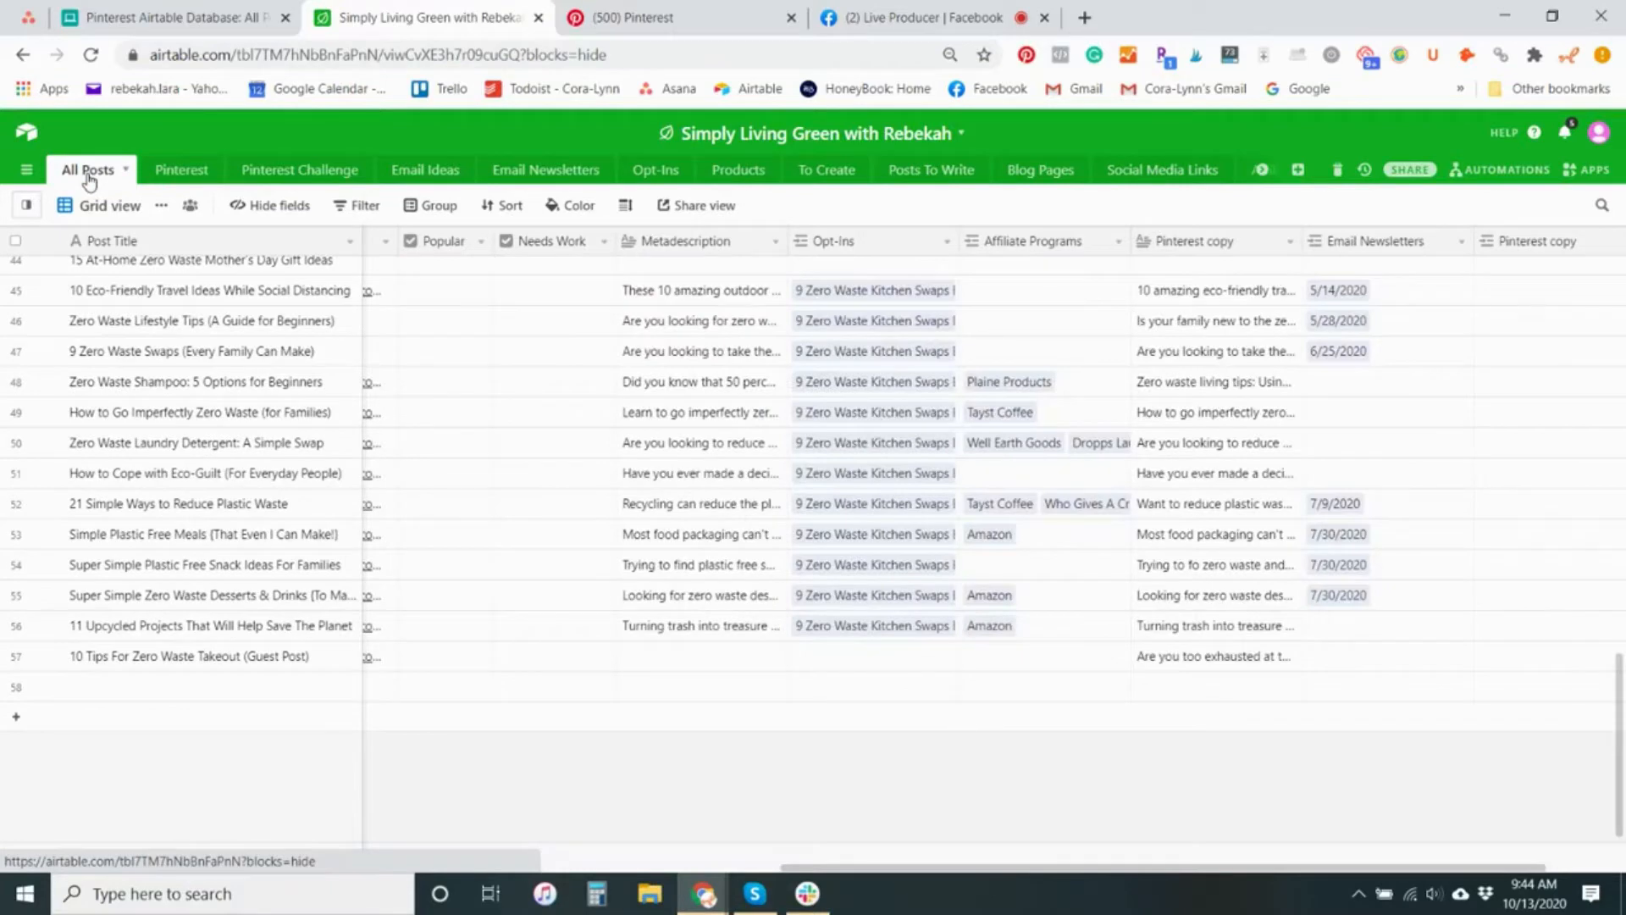
pyautogui.moveTo(791, 871); pyautogui.dragTo(2, 881)
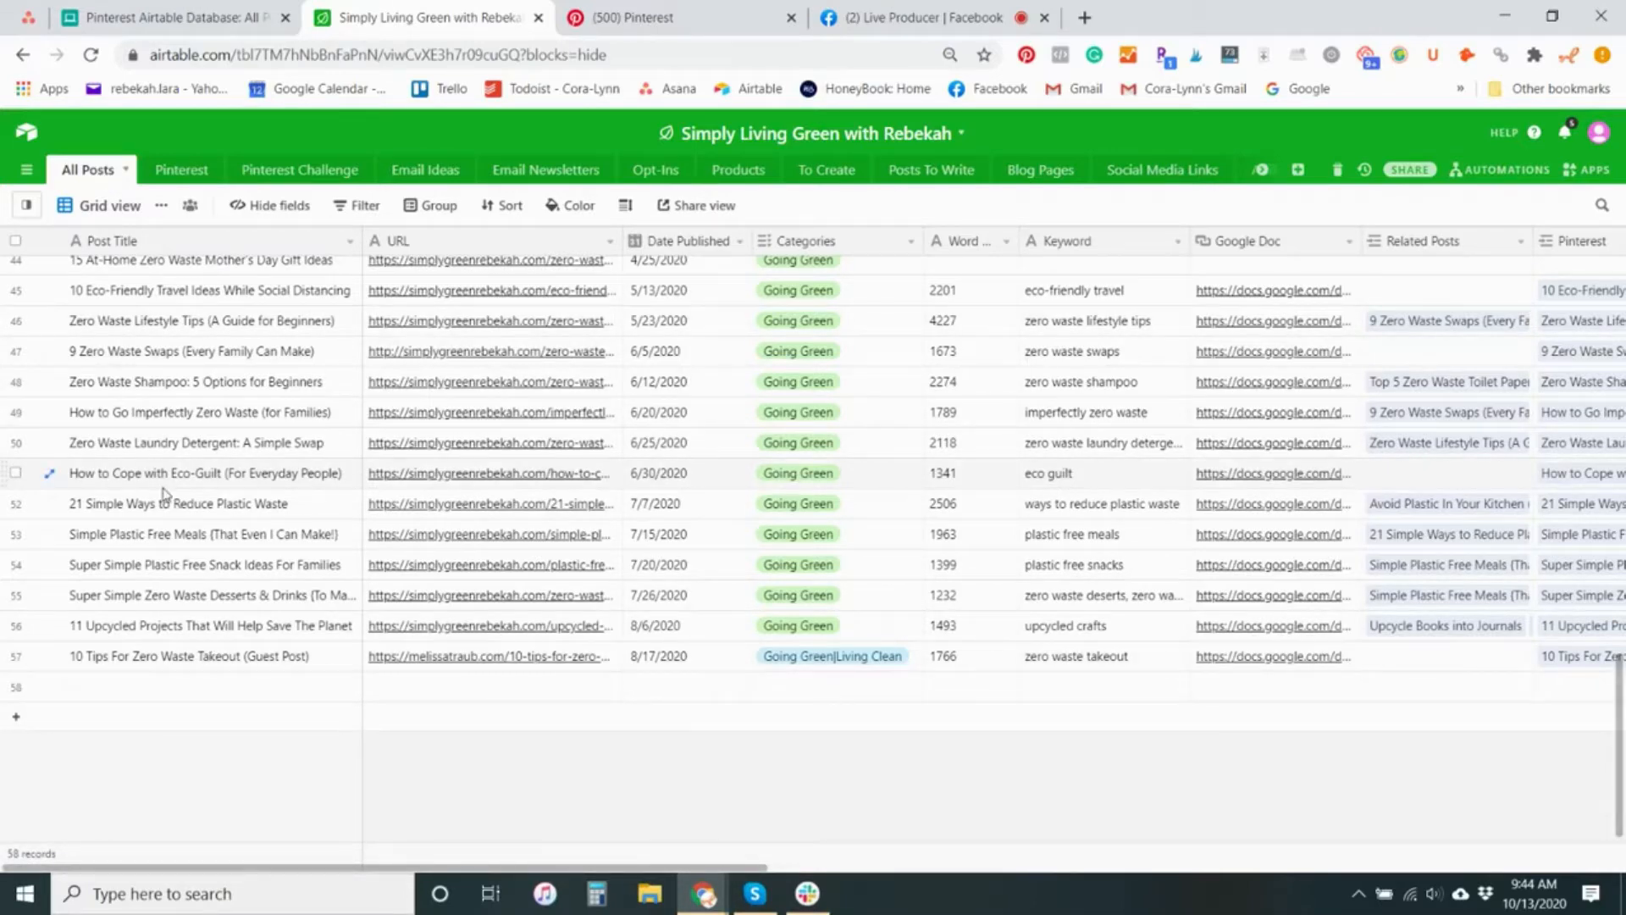
pyautogui.scroll(15, 169, 508)
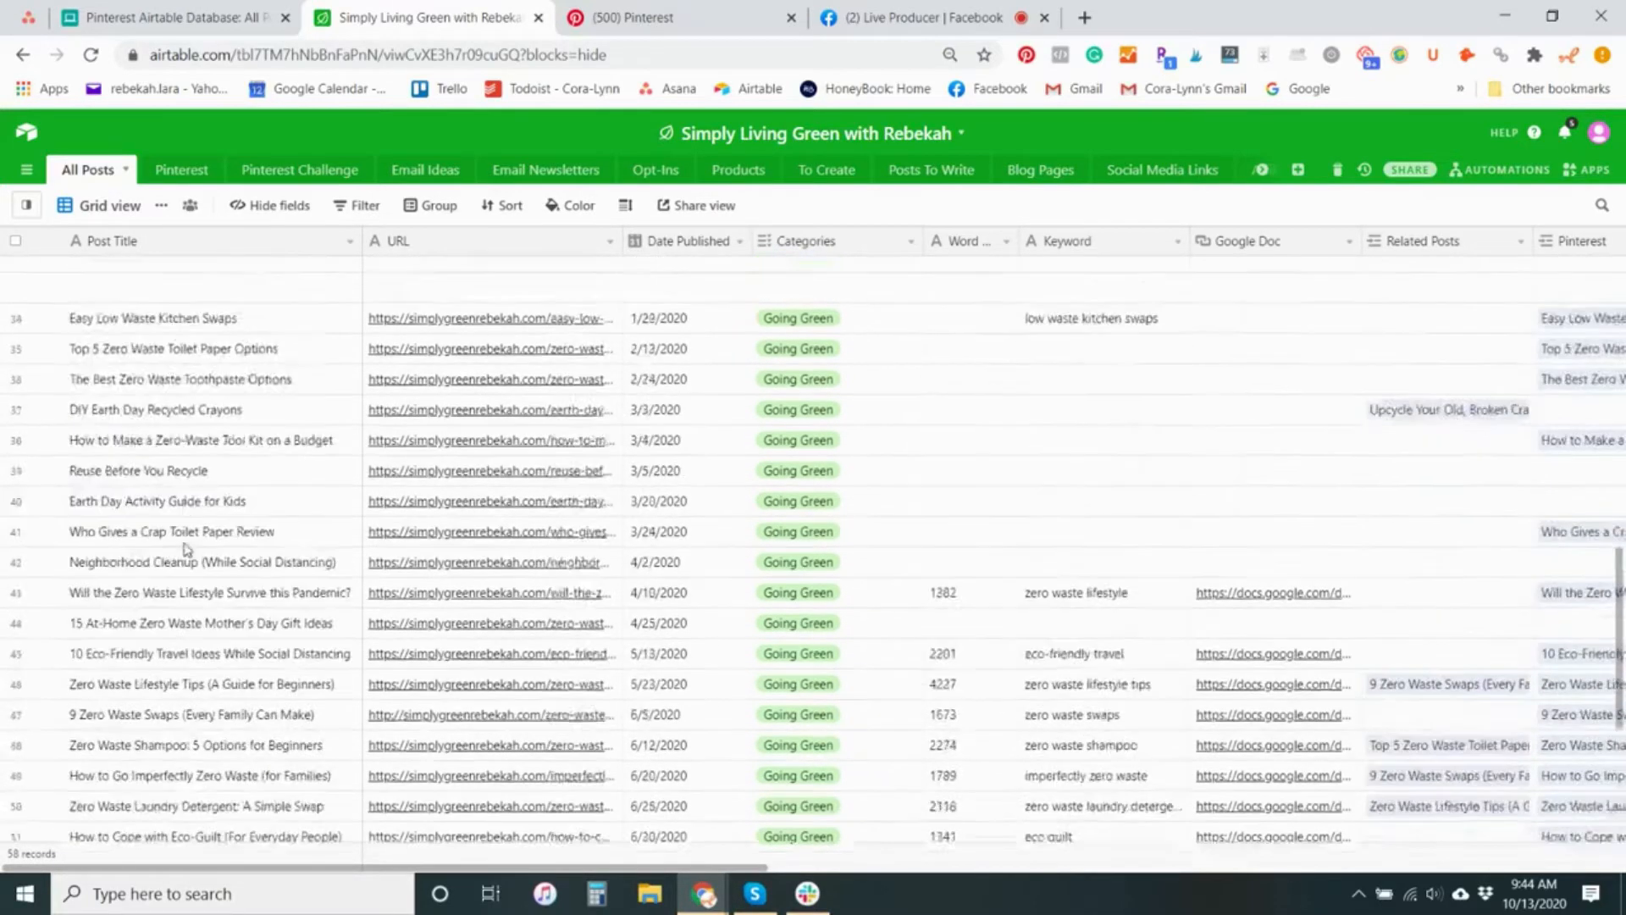
pyautogui.scroll(-10, 187, 549)
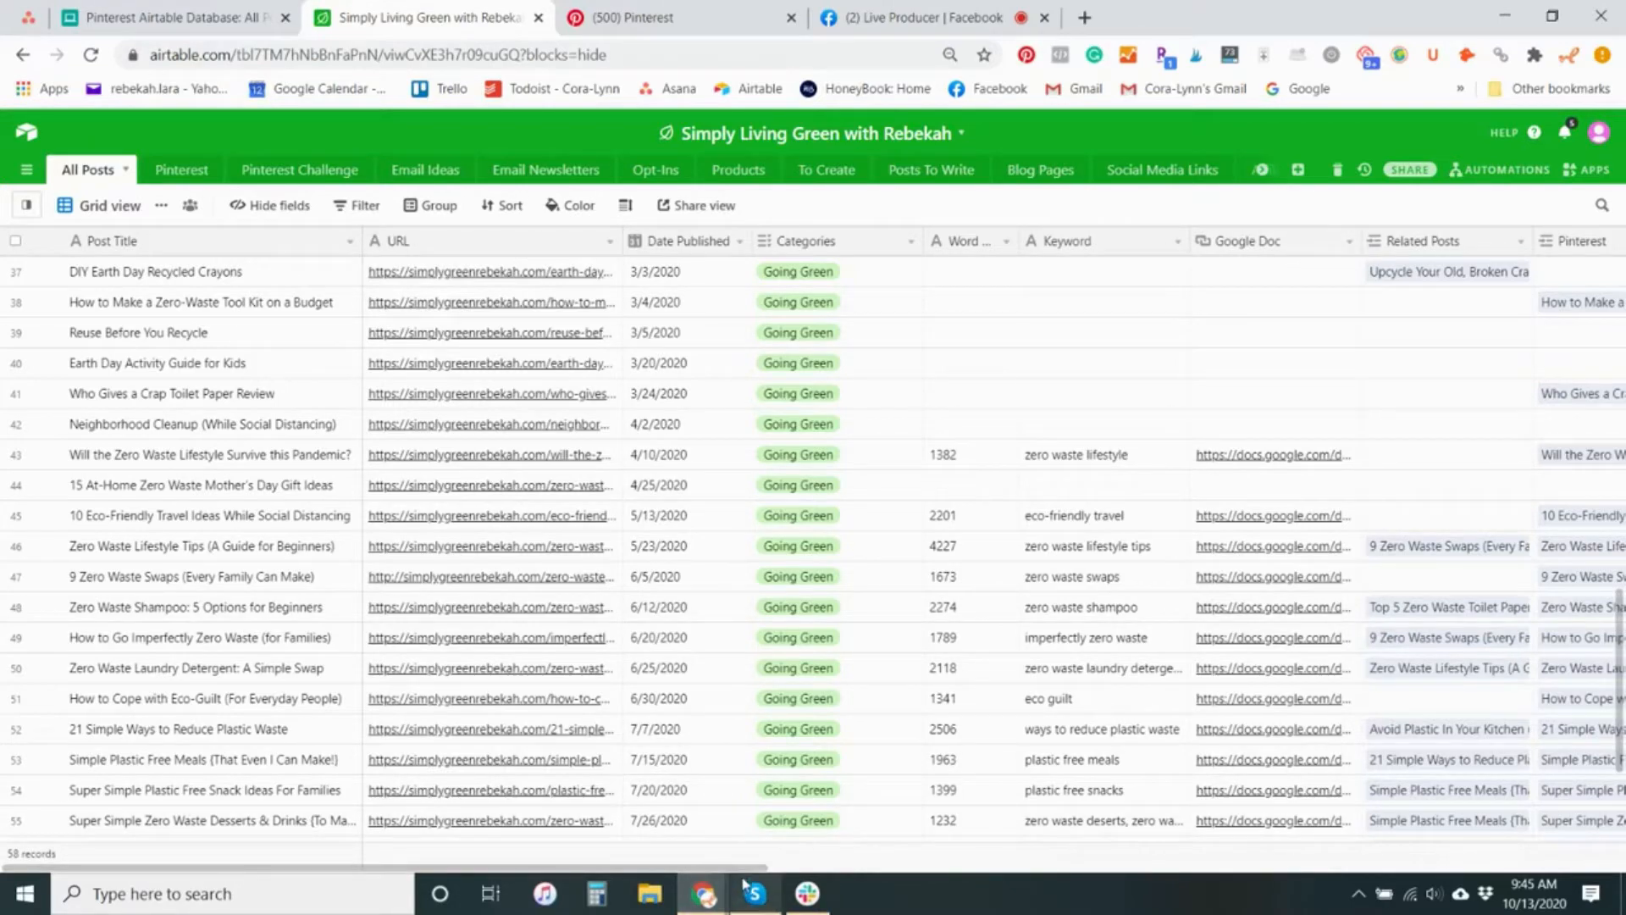
pyautogui.moveTo(767, 867); pyautogui.dragTo(1196, 889)
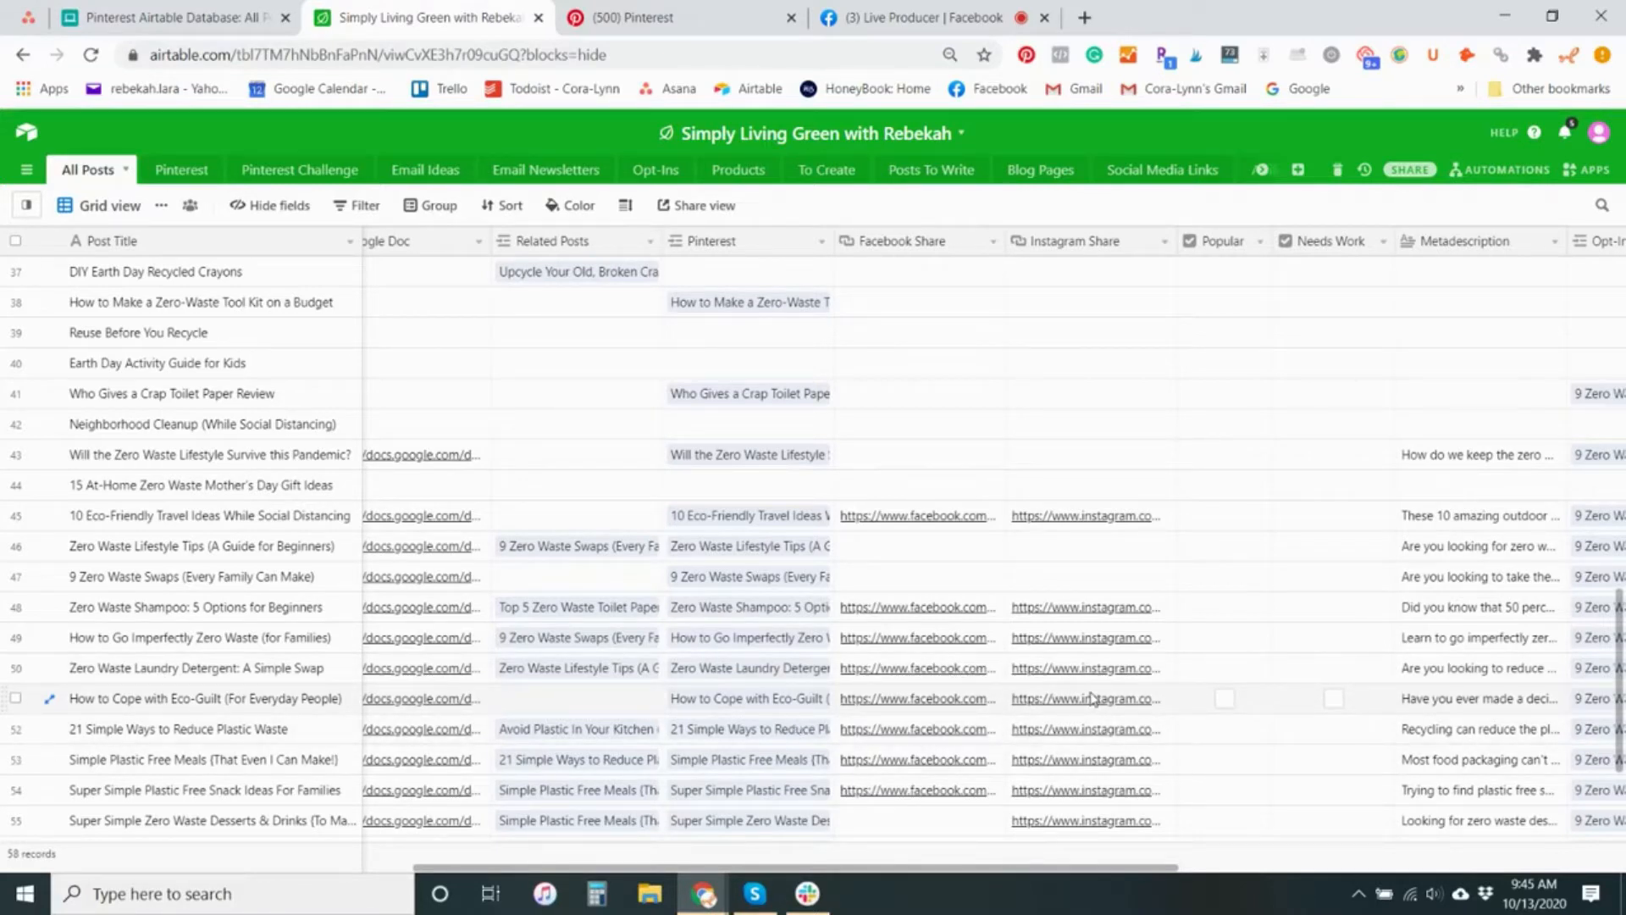
pyautogui.moveTo(1111, 868); pyautogui.dragTo(1199, 885)
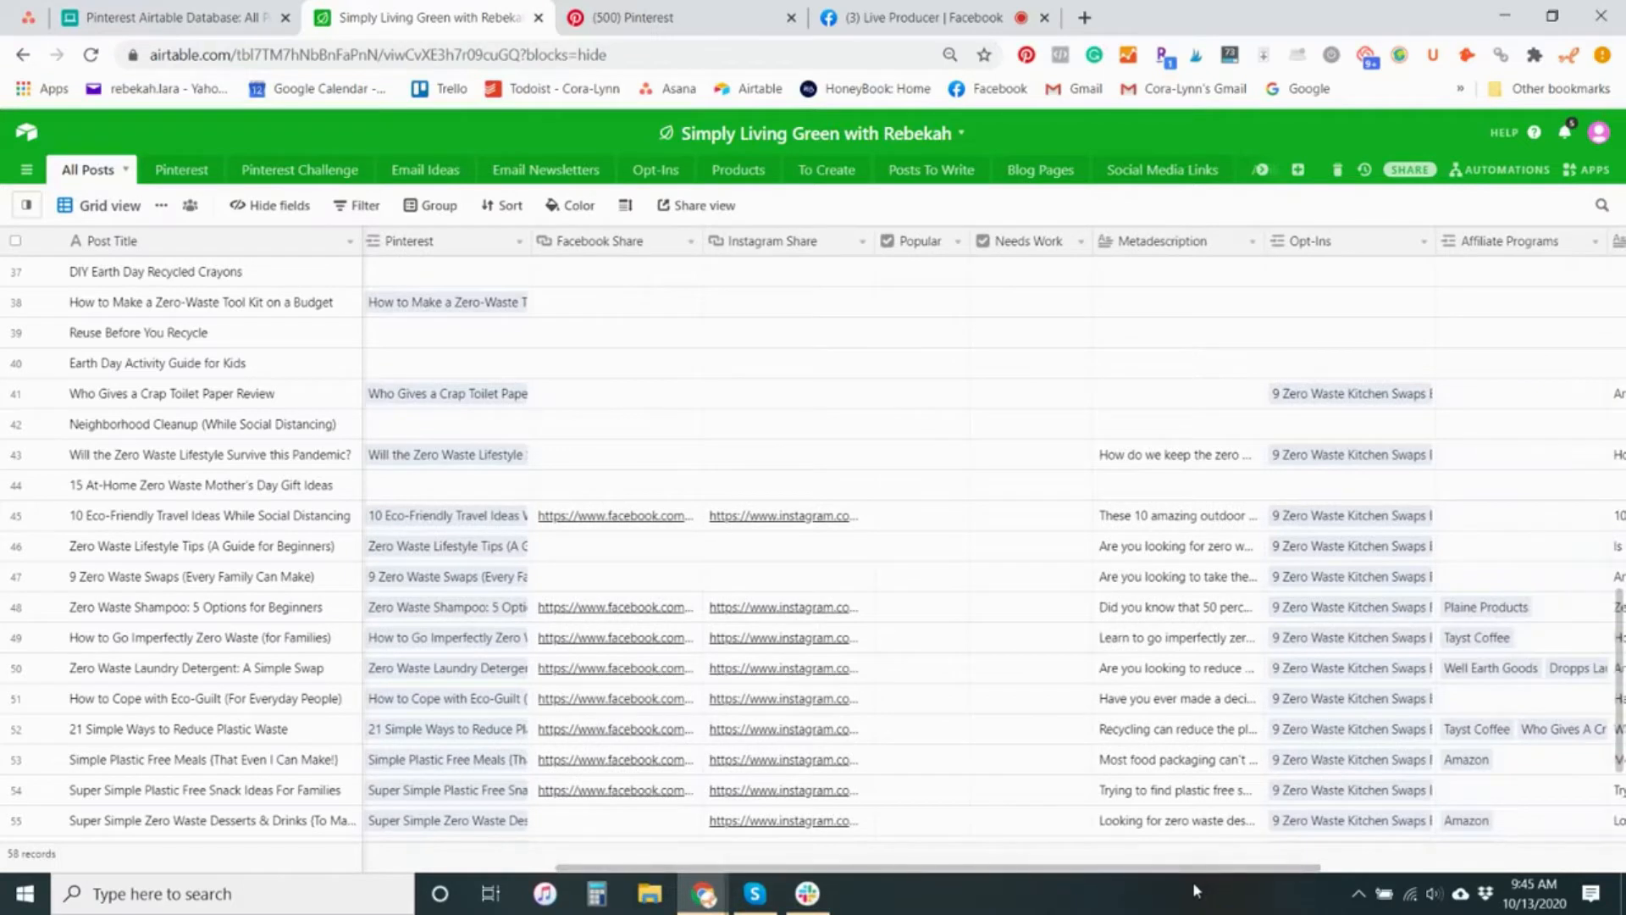
pyautogui.moveTo(1201, 881); pyautogui.dragTo(1412, 874)
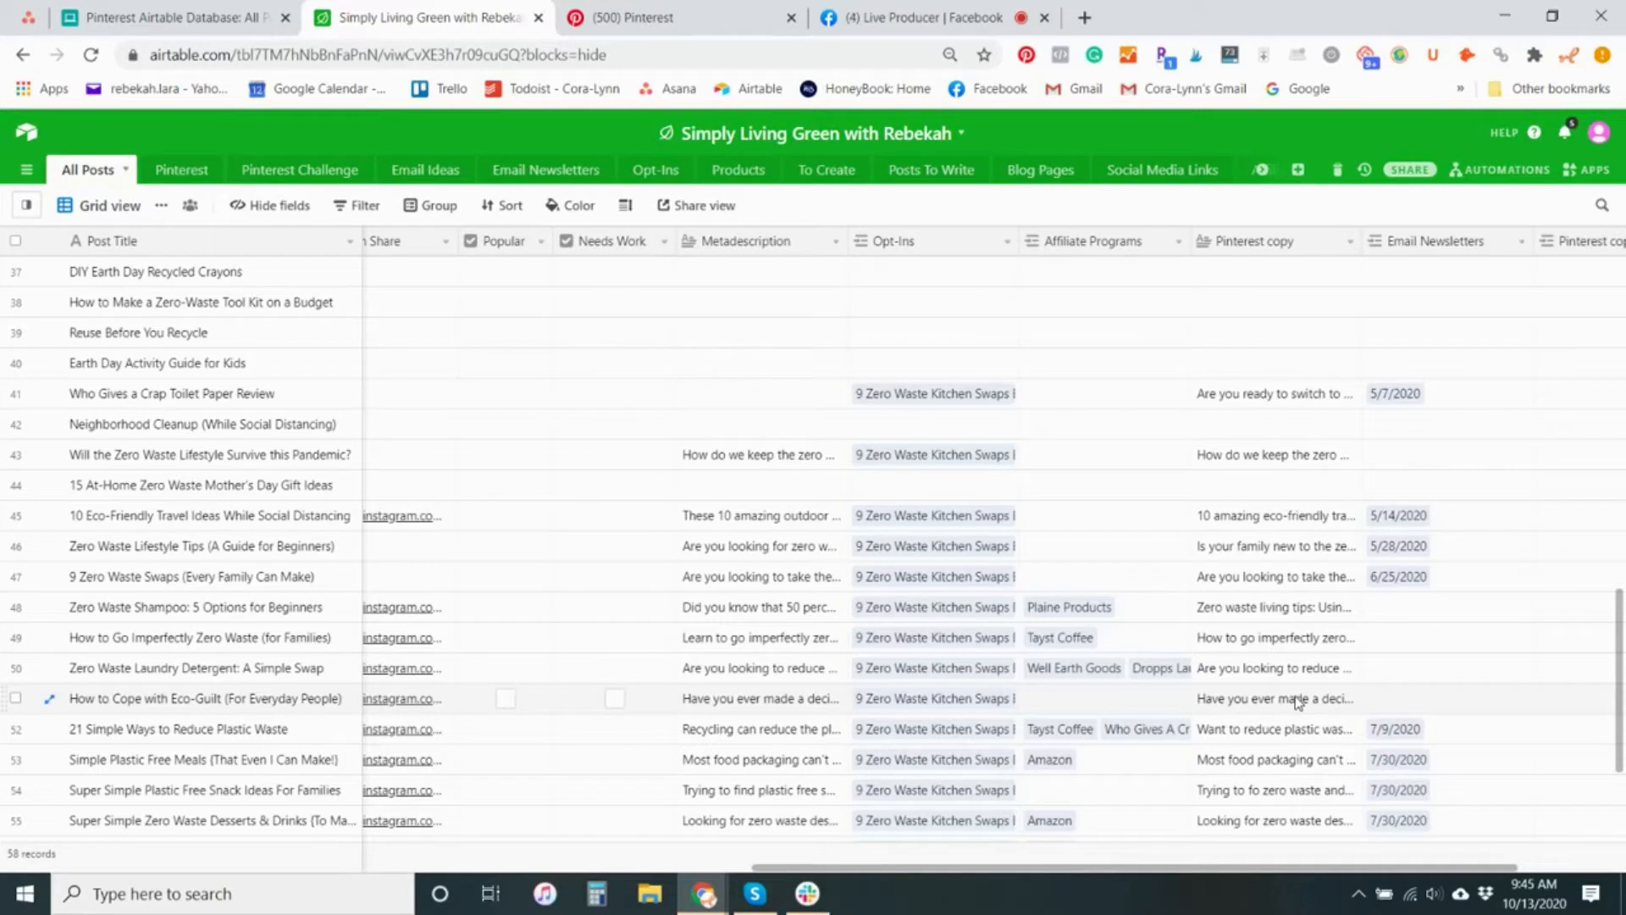
# Expand the Pinterest copy of the "How to Cope with Eco-Guilt" post to read the full text, and close it again
pyautogui.click(1297, 701)
pyautogui.click(1351, 699)
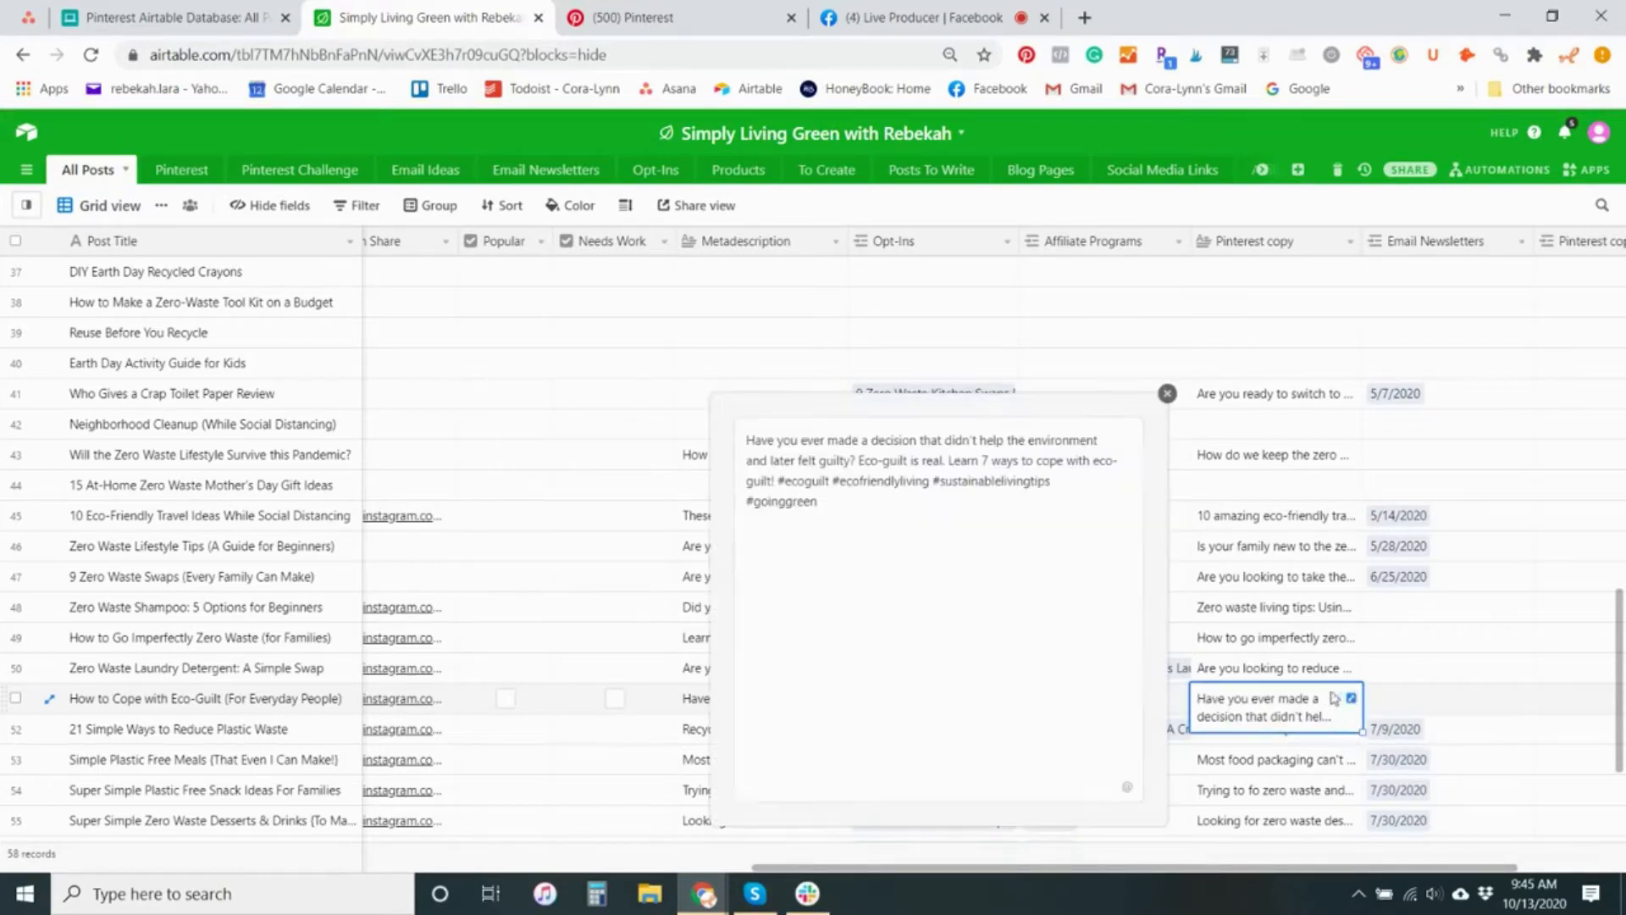
pyautogui.click(1167, 394)
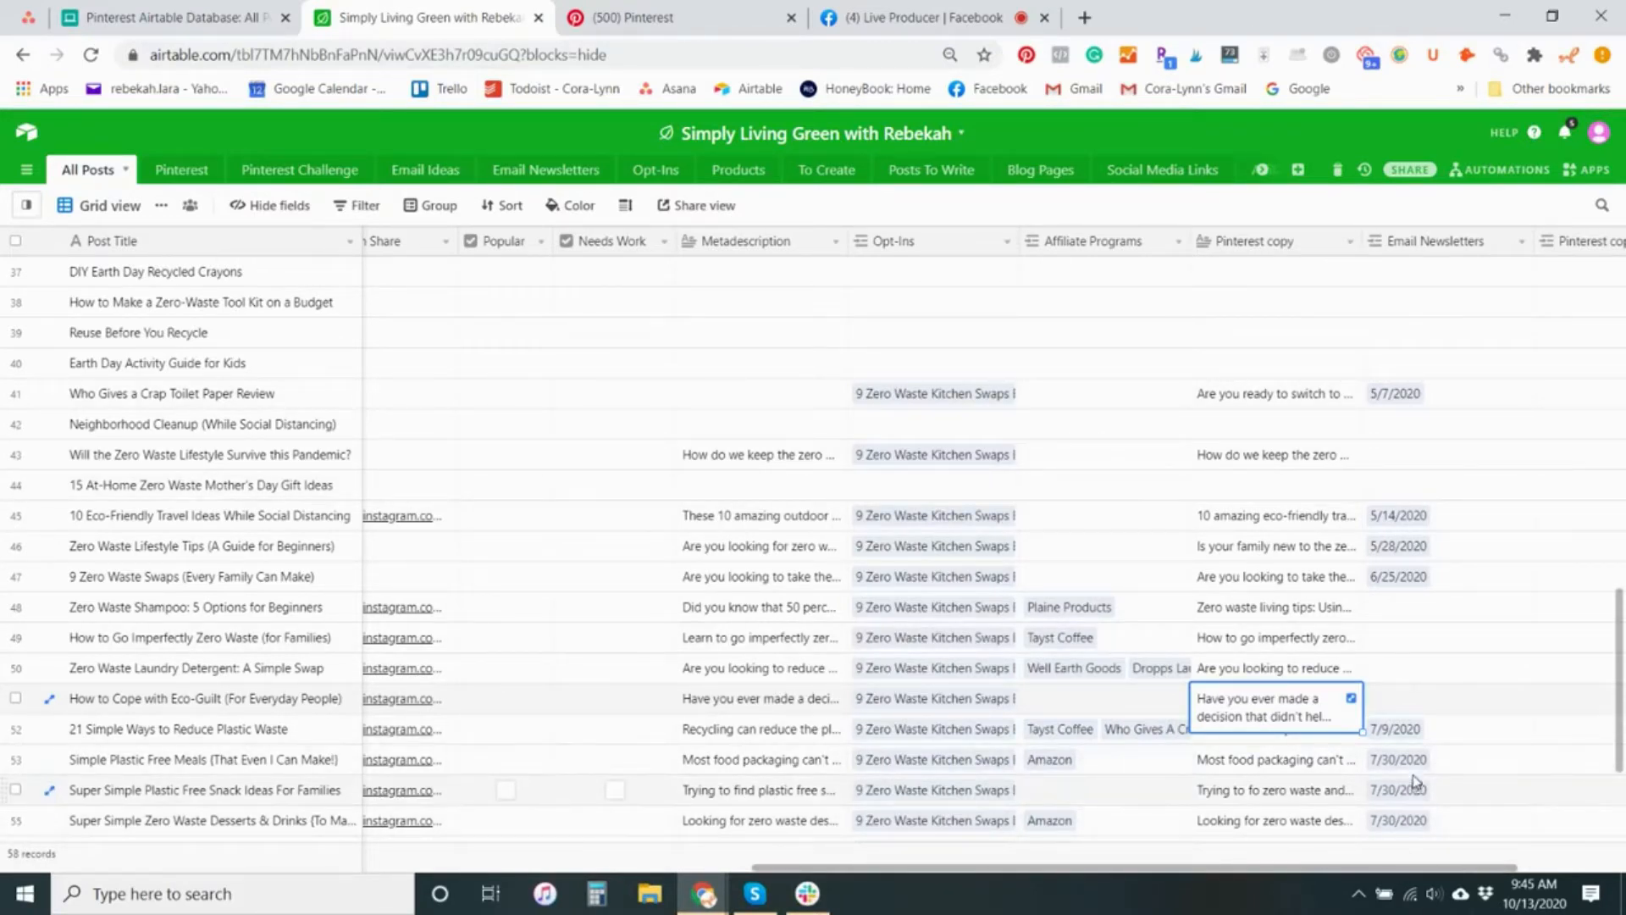
pyautogui.moveTo(1438, 870); pyautogui.dragTo(296, 868)
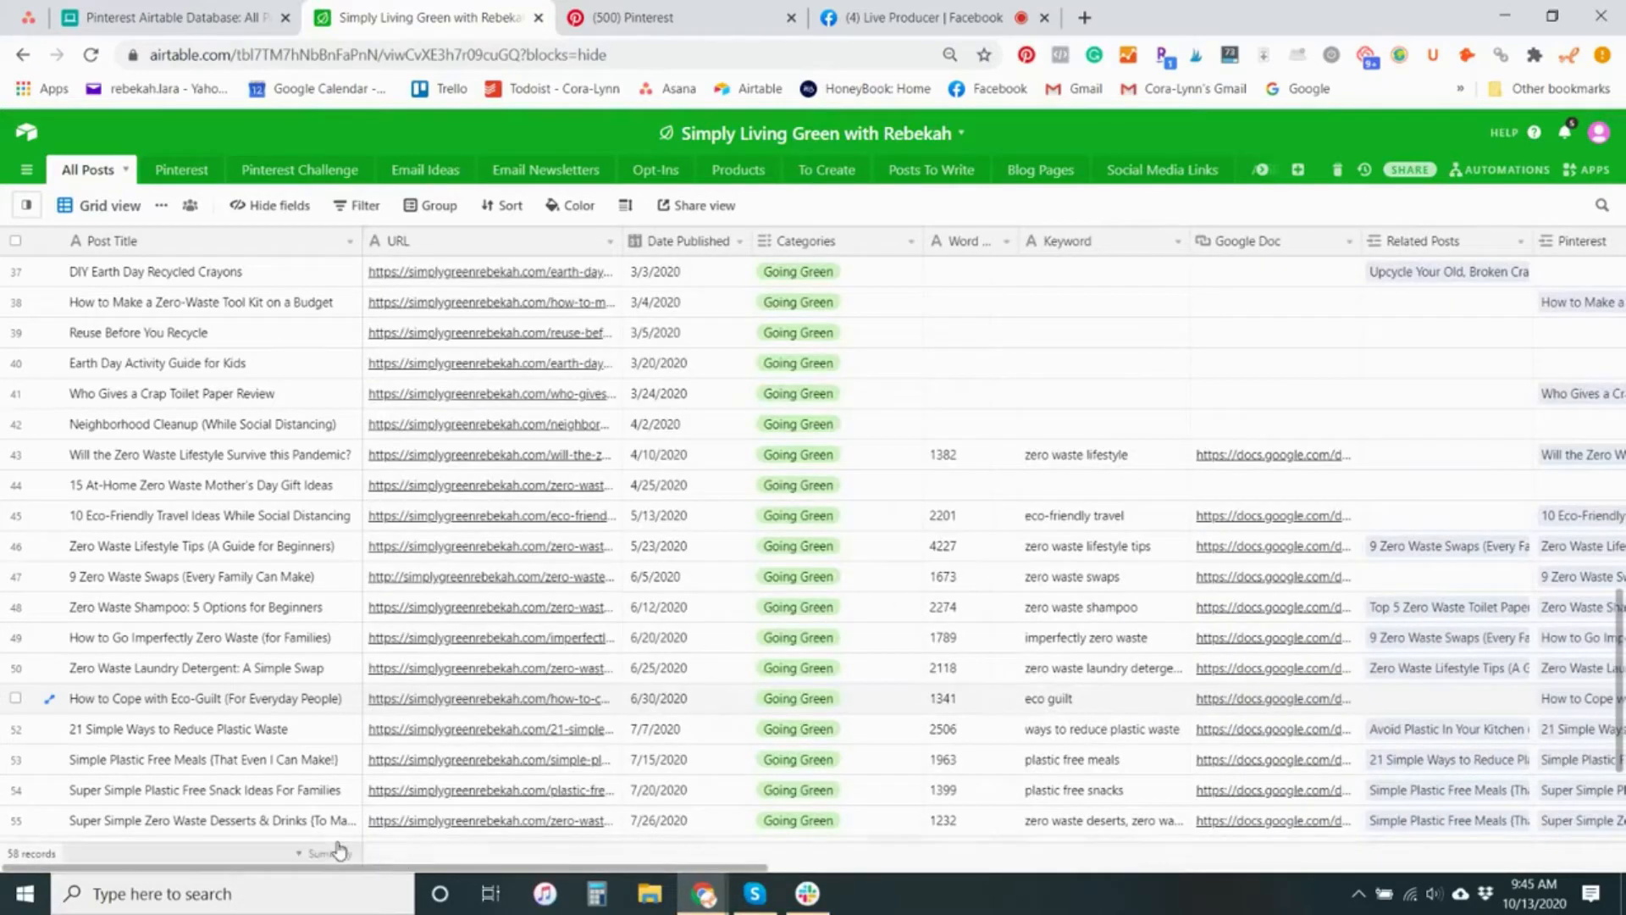
# In the Pinterest table, open the blog post linked to the 10/13/2020 pin and review all its fields through Email Newsletters
pyautogui.click(163, 169)
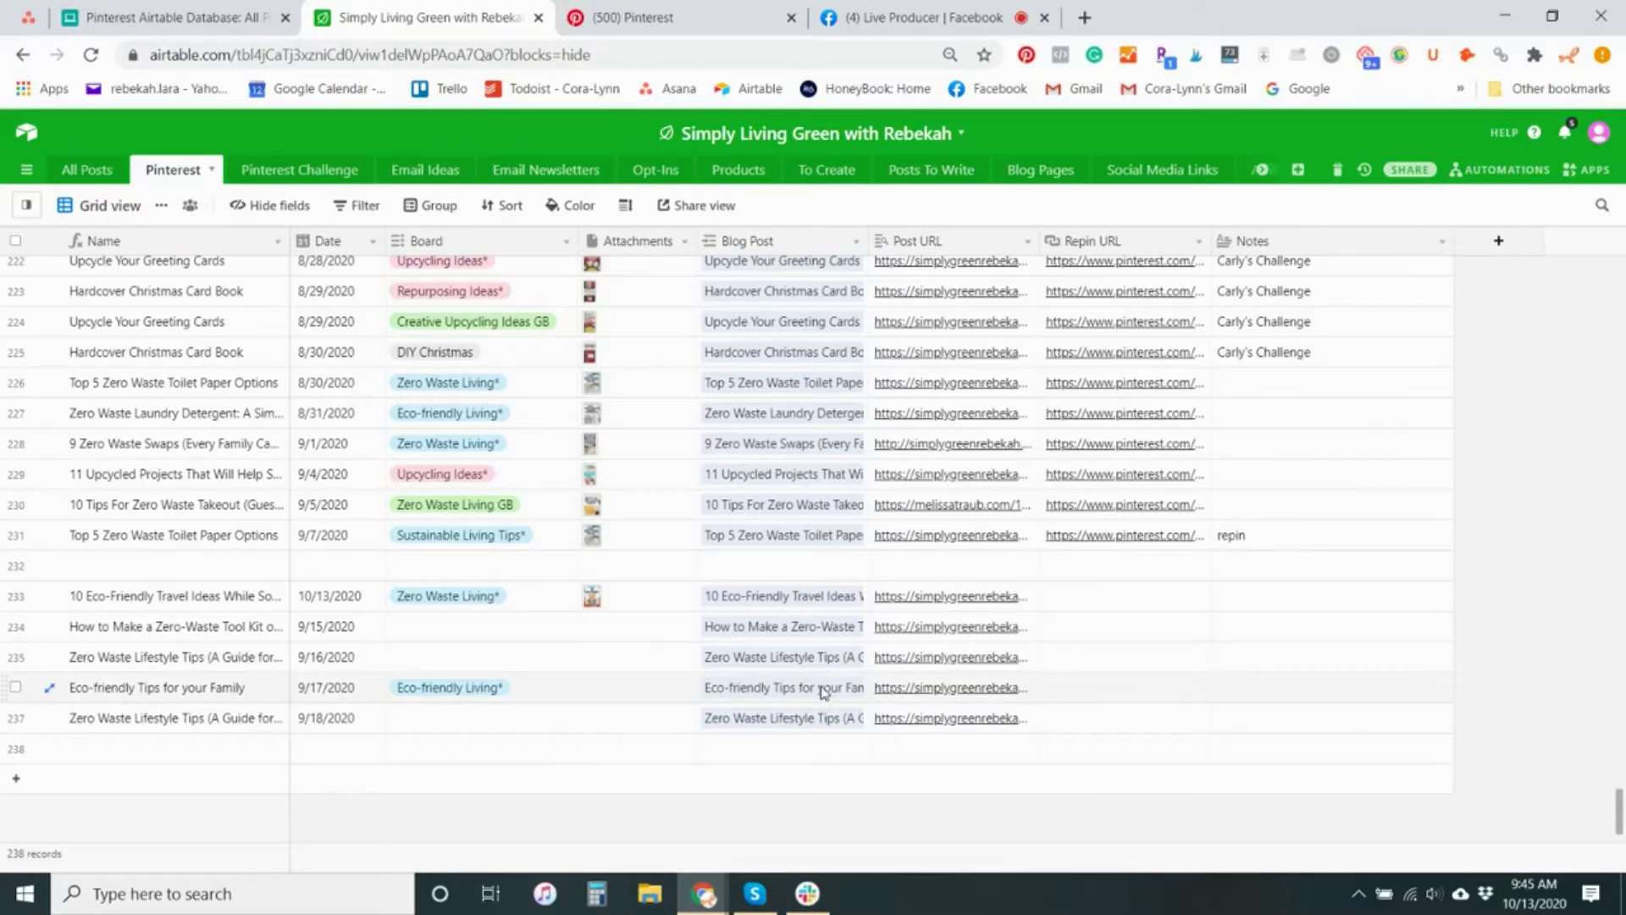
pyautogui.click(809, 605)
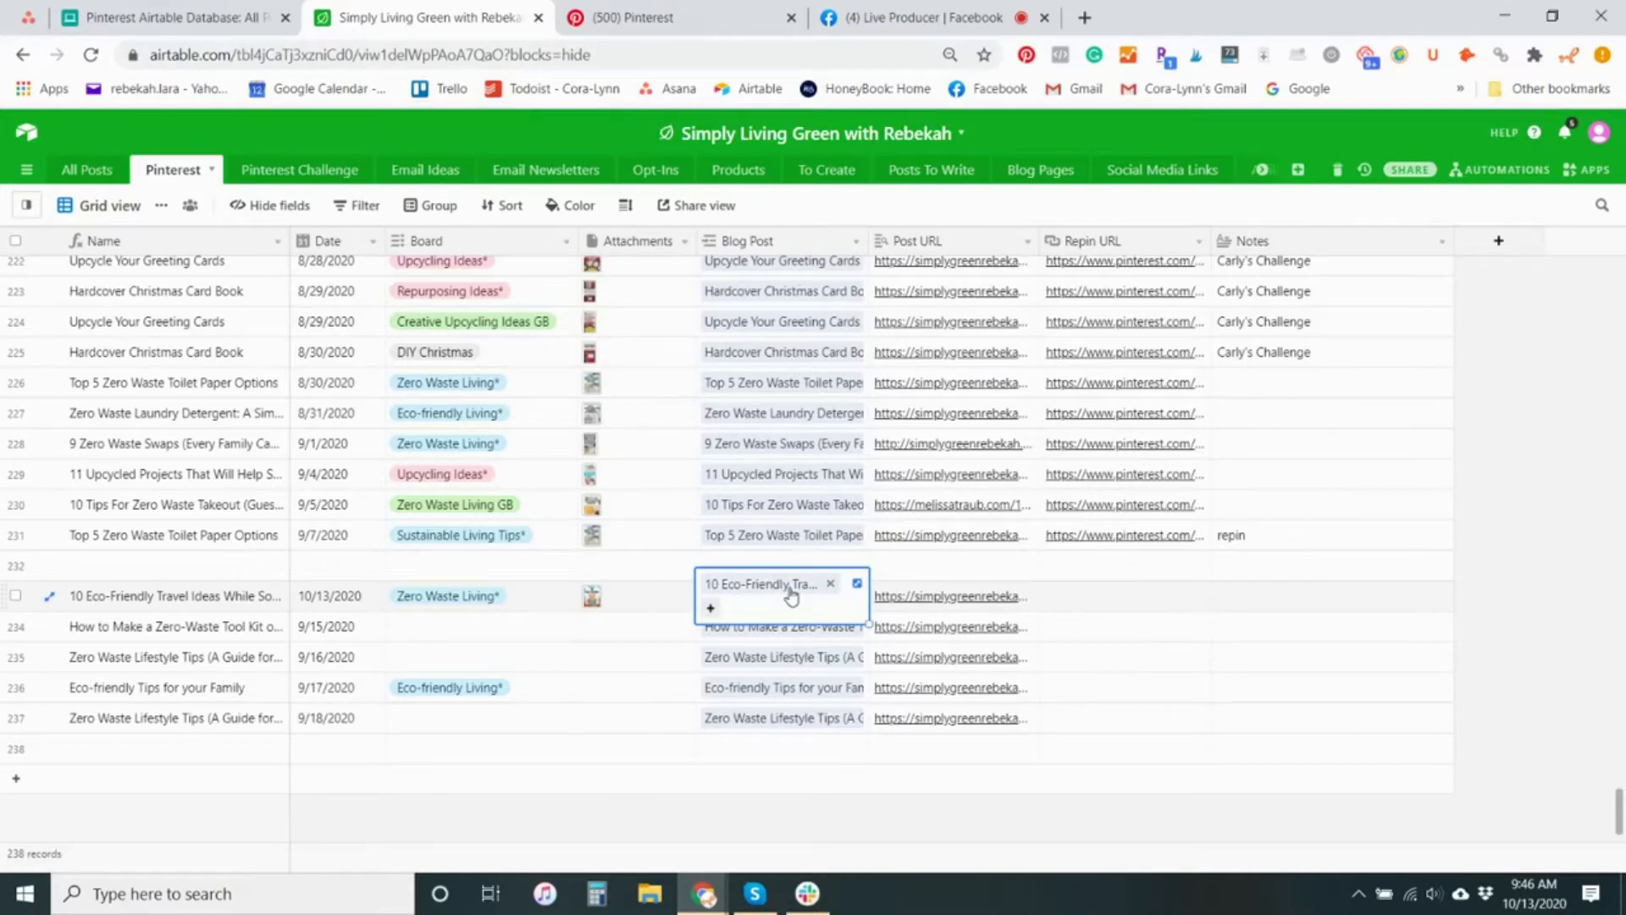
pyautogui.click(790, 593)
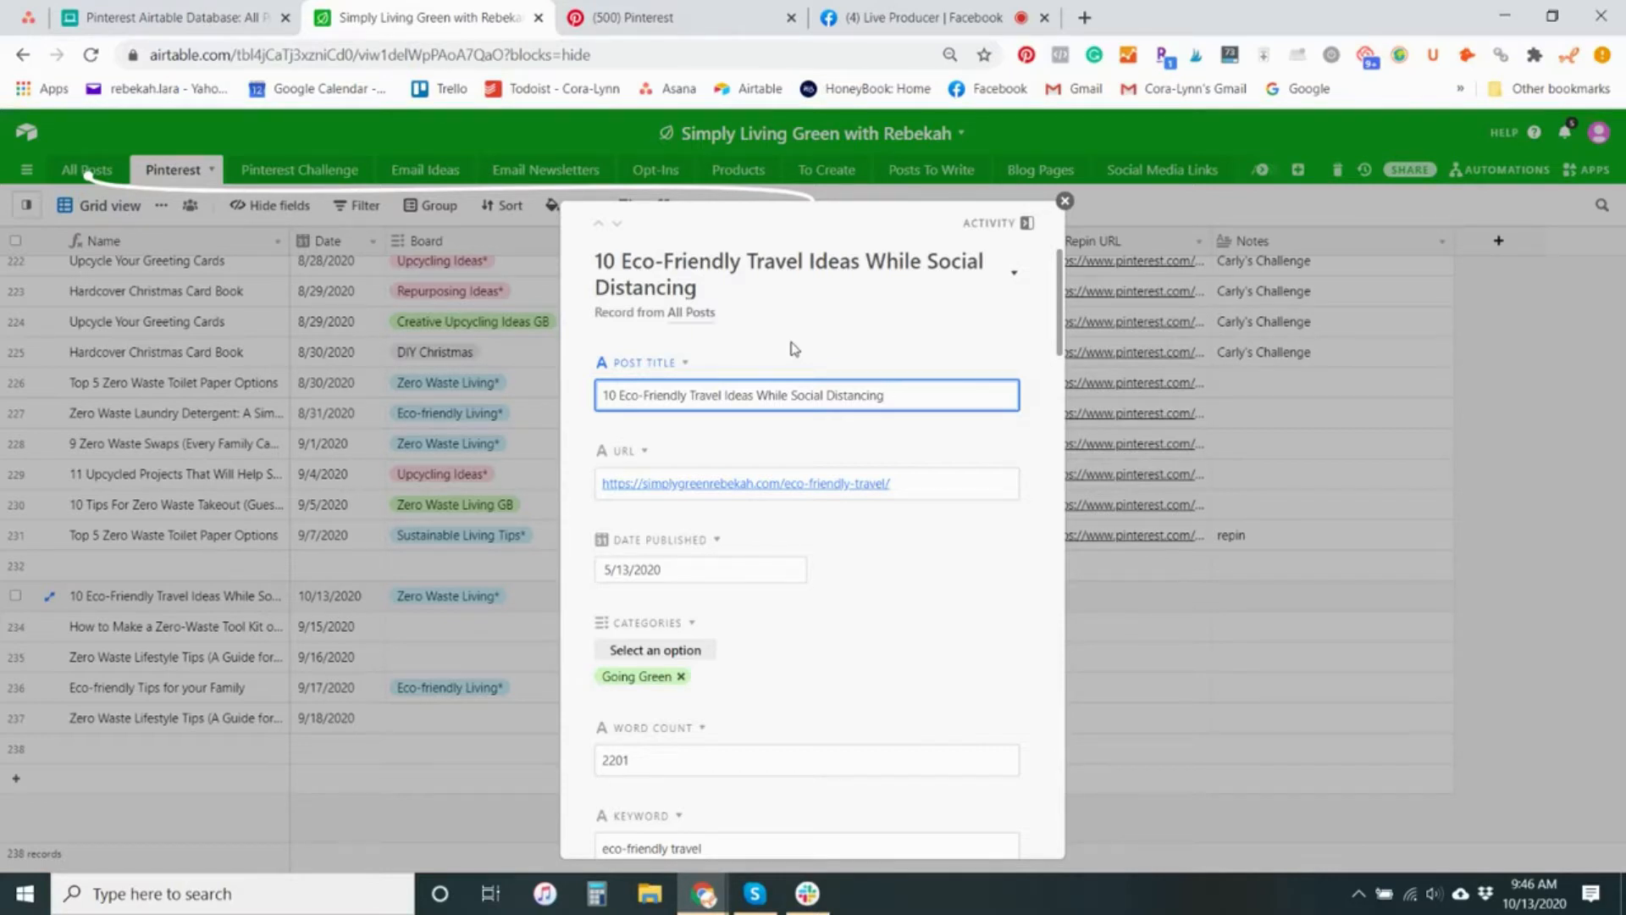
pyautogui.scroll(-10, 847, 476)
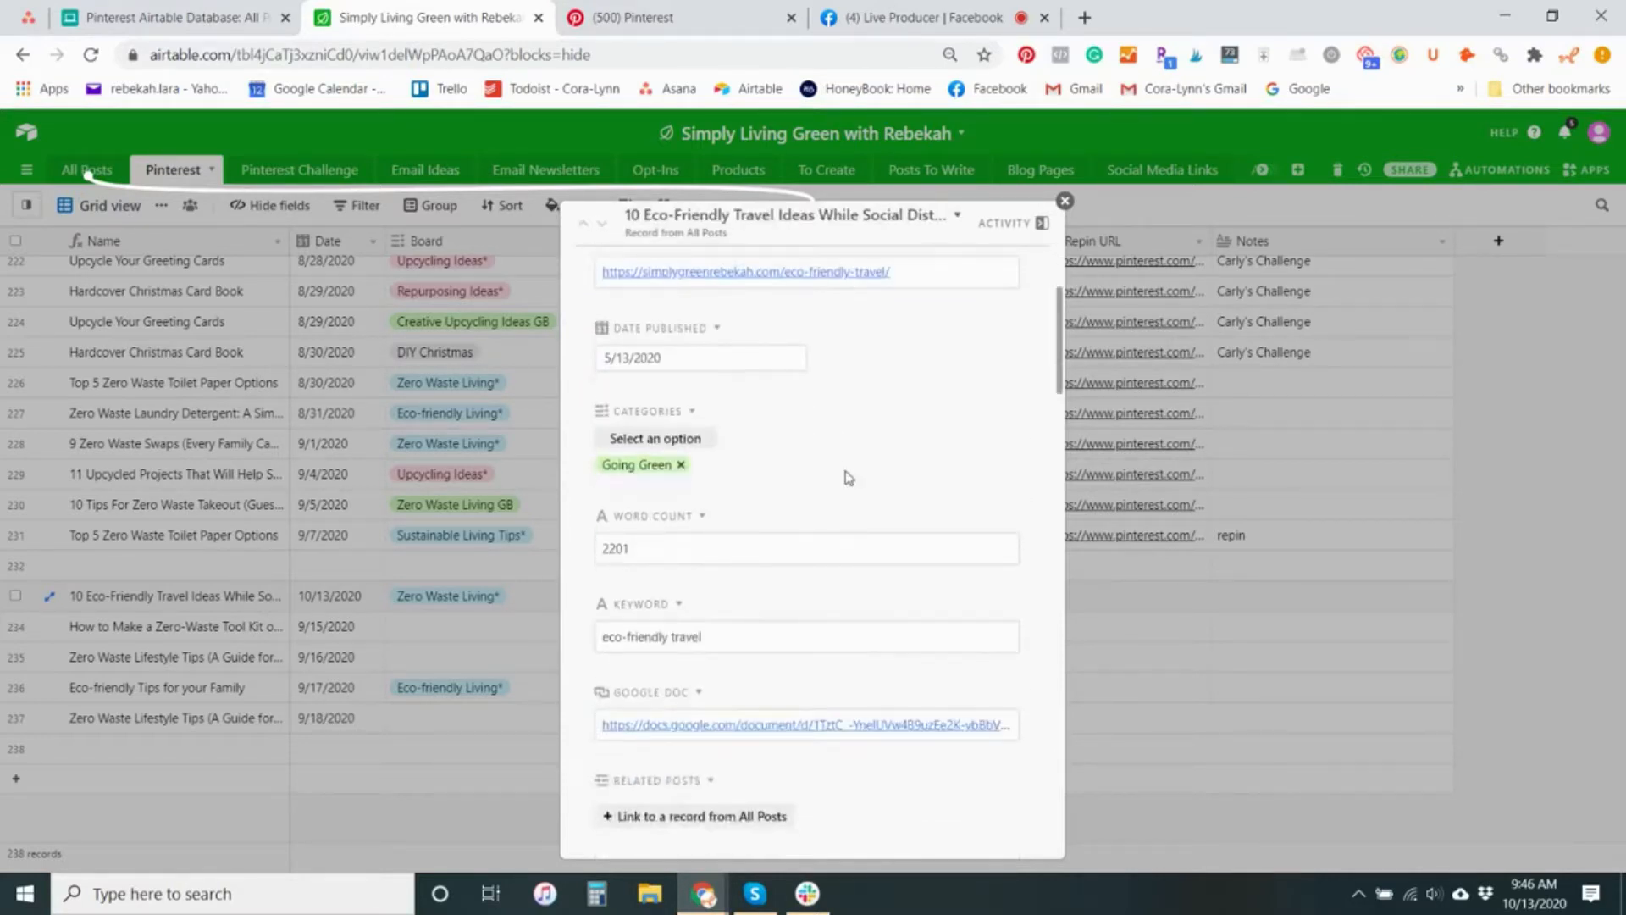
pyautogui.scroll(-15, 849, 477)
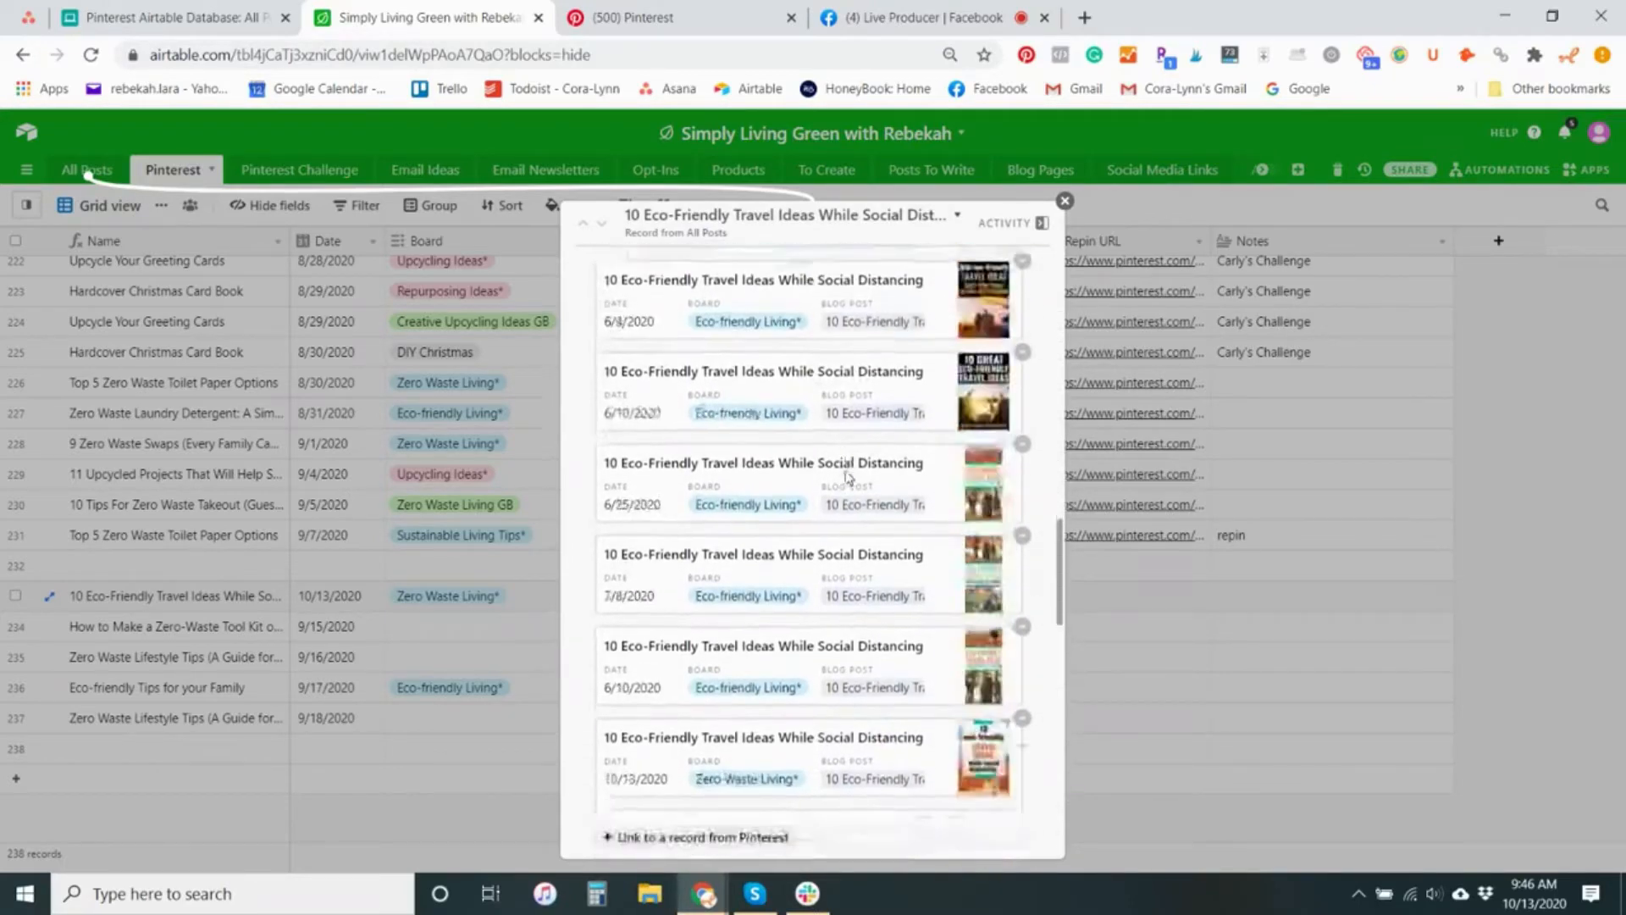
pyautogui.scroll(-8, 849, 477)
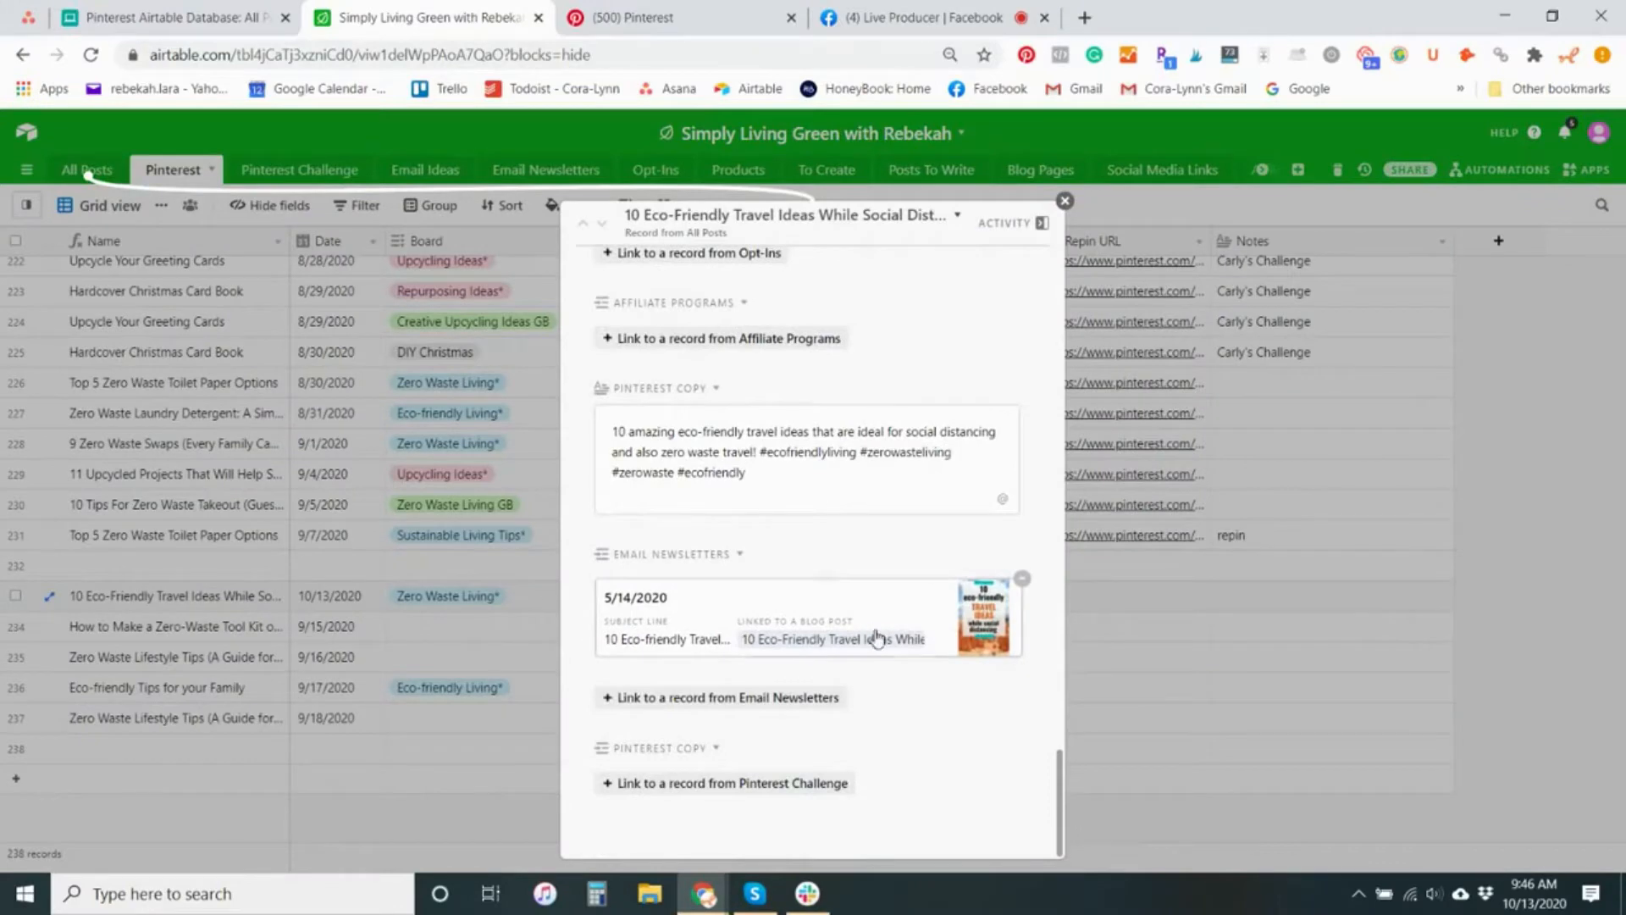
# Examine the dates, boards and images of the Pinterest records linked to the travel ideas post, and close the record
pyautogui.scroll(5, 862, 393)
pyautogui.scroll(8, 862, 394)
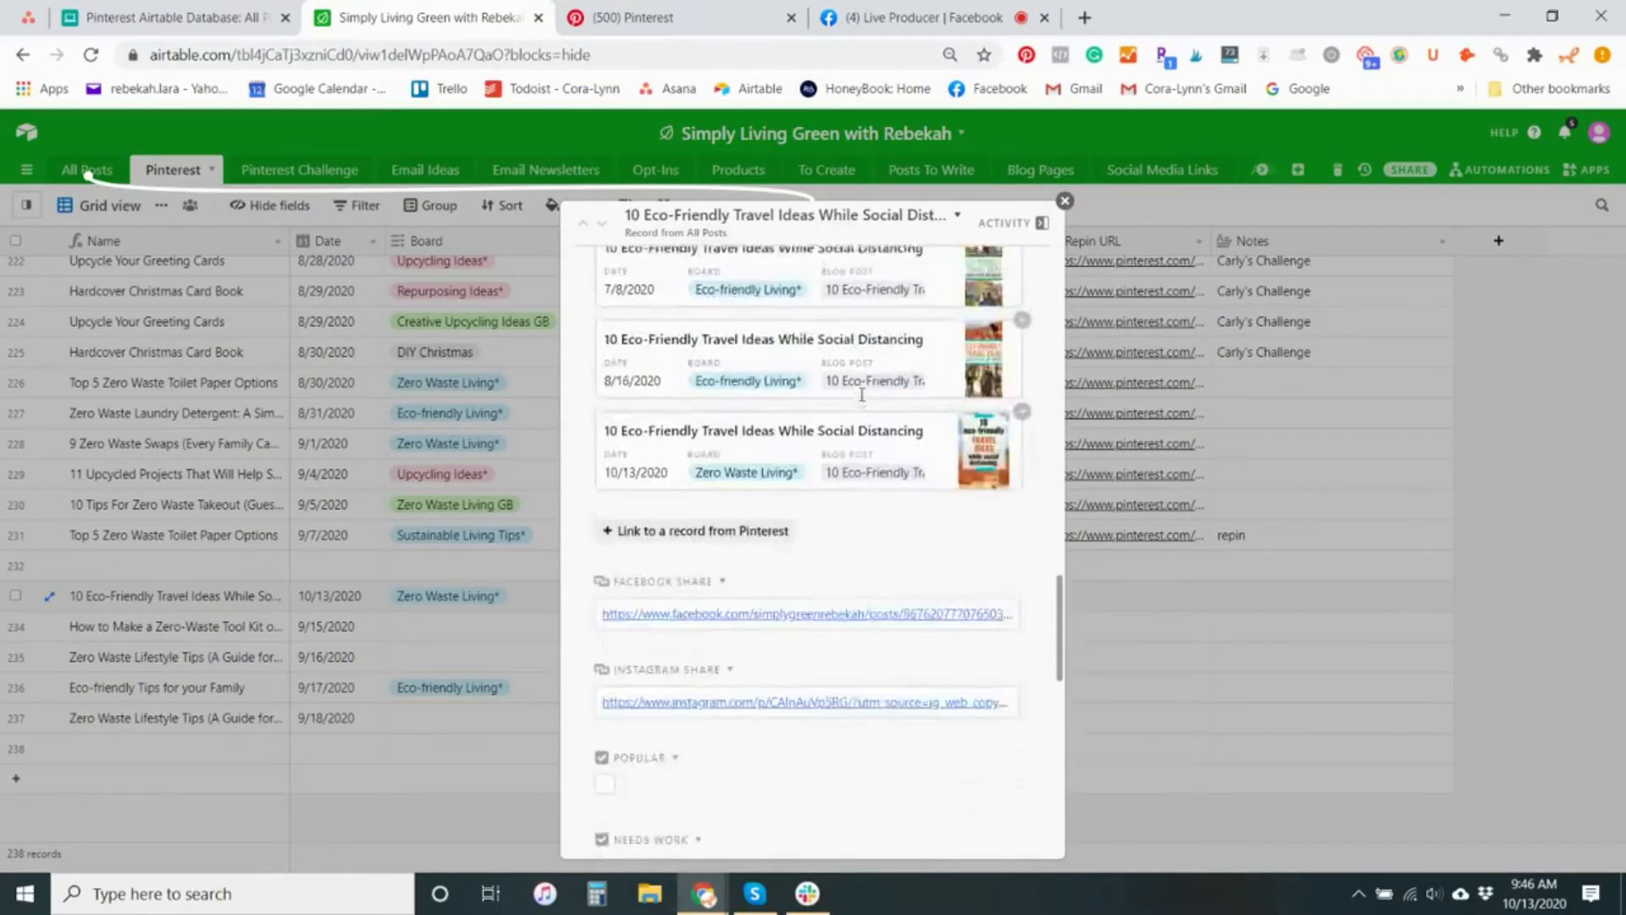
pyautogui.scroll(1, 862, 402)
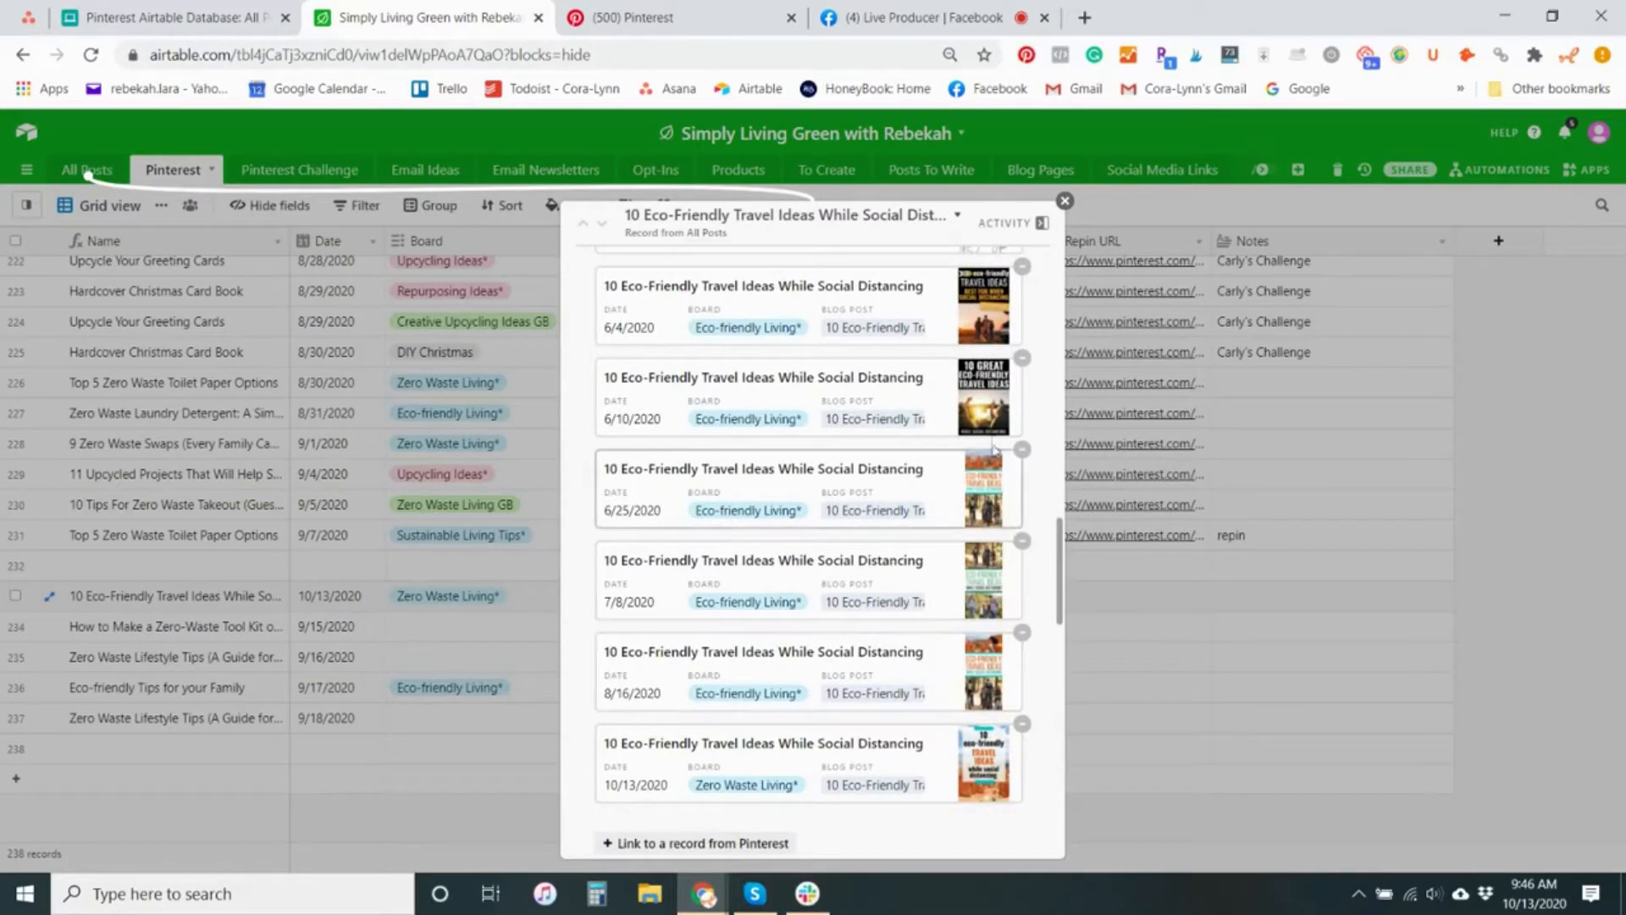
pyautogui.scroll(5, 991, 320)
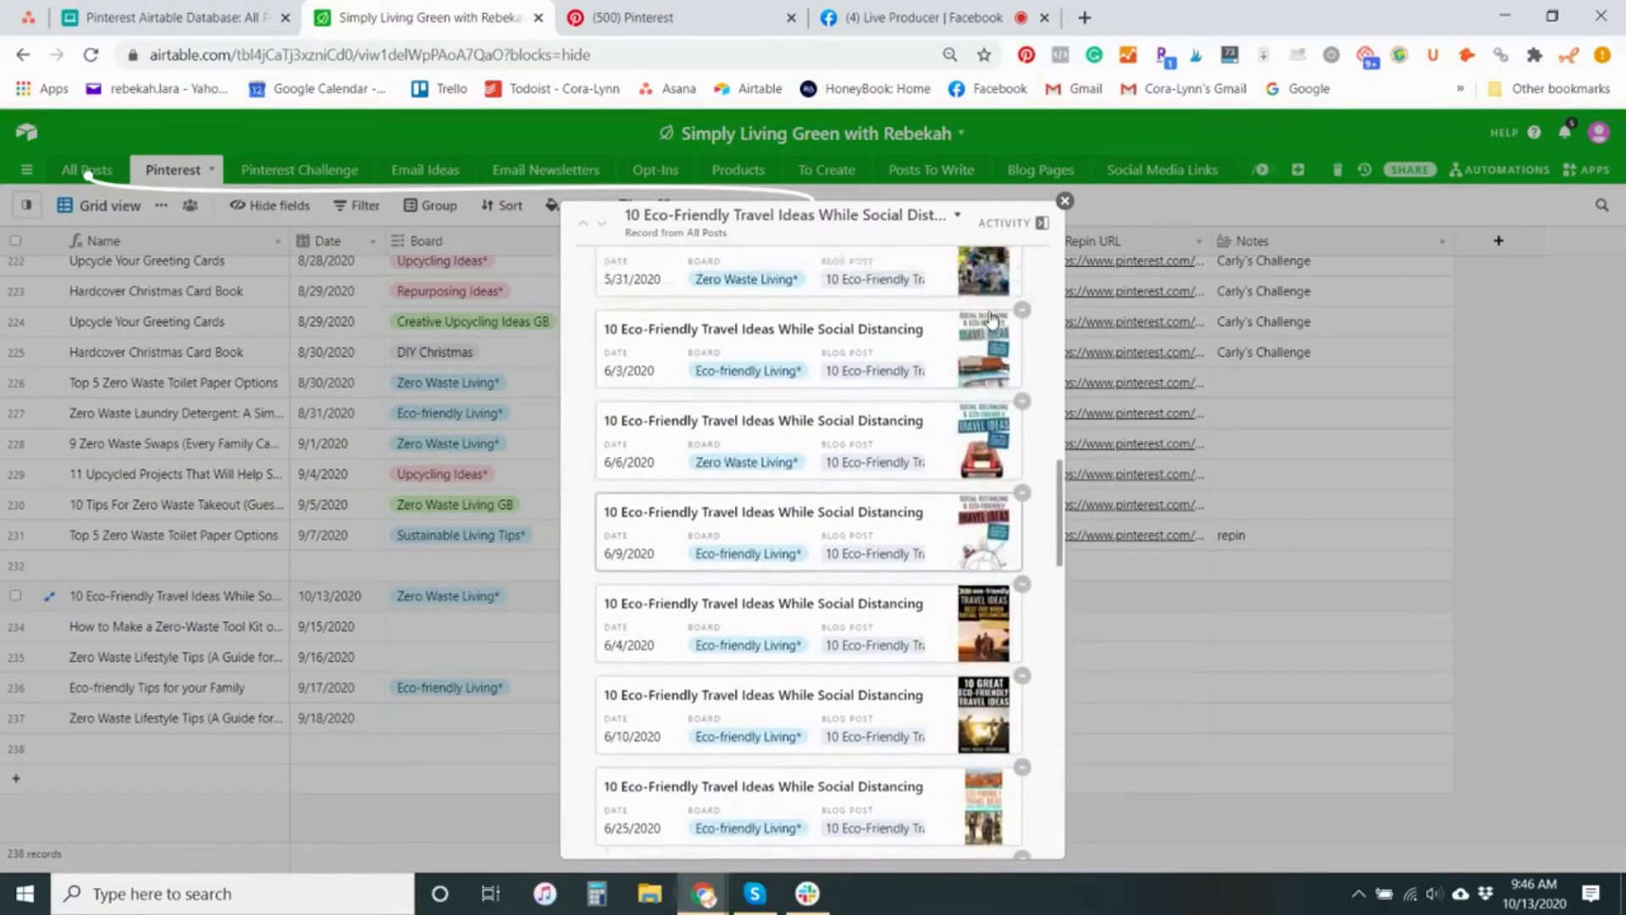
pyautogui.scroll(2, 991, 373)
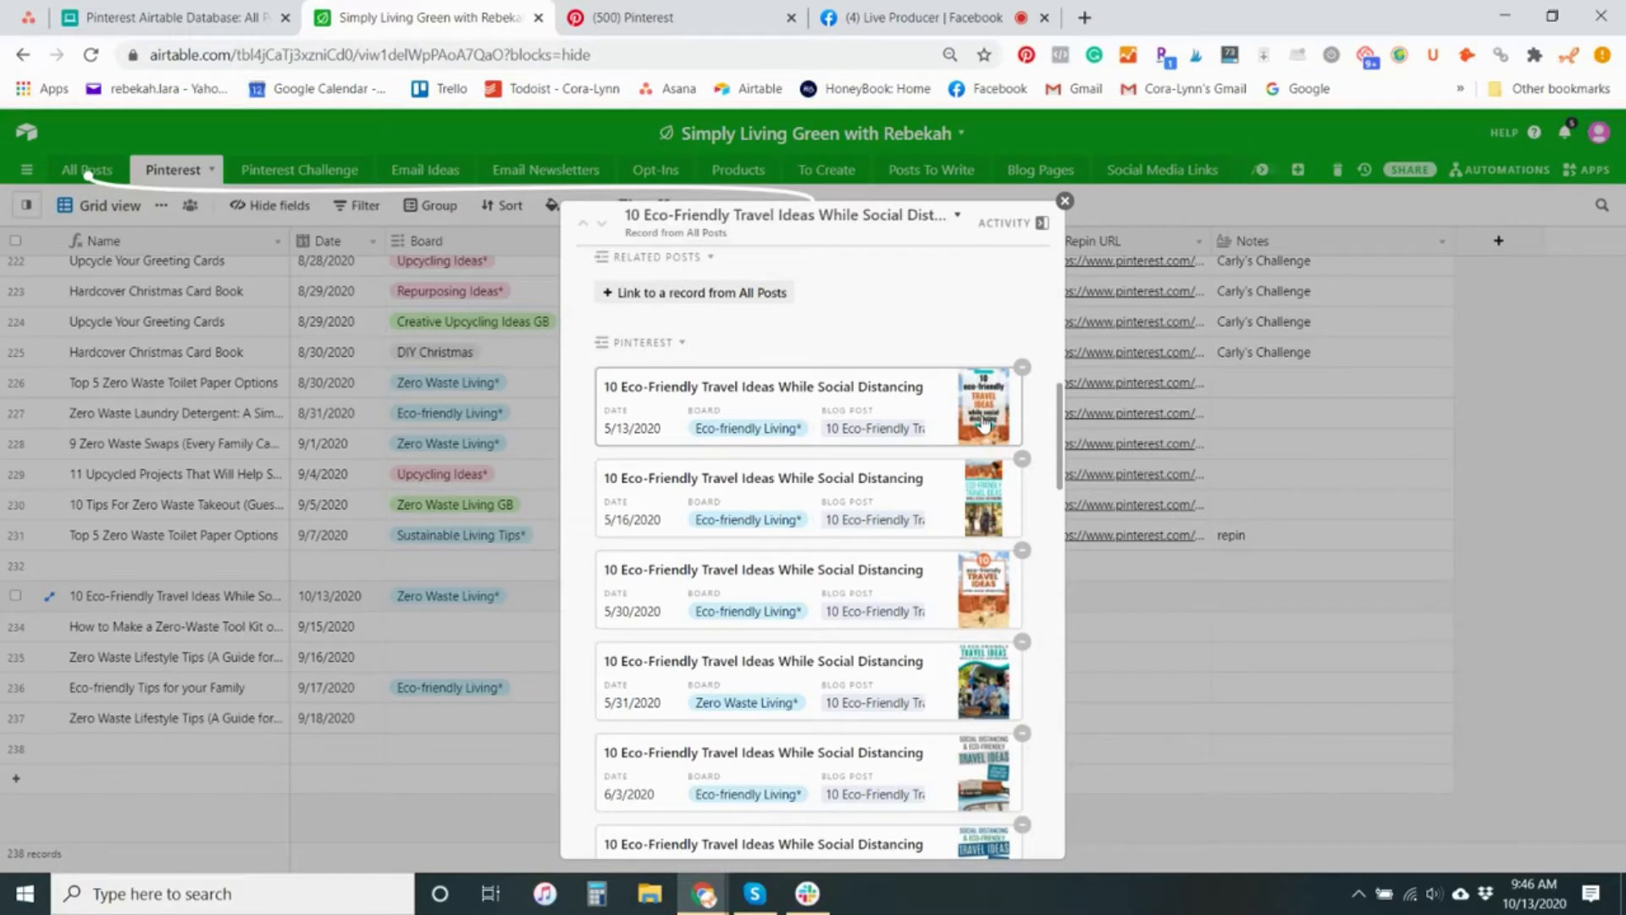
pyautogui.scroll(-5, 982, 425)
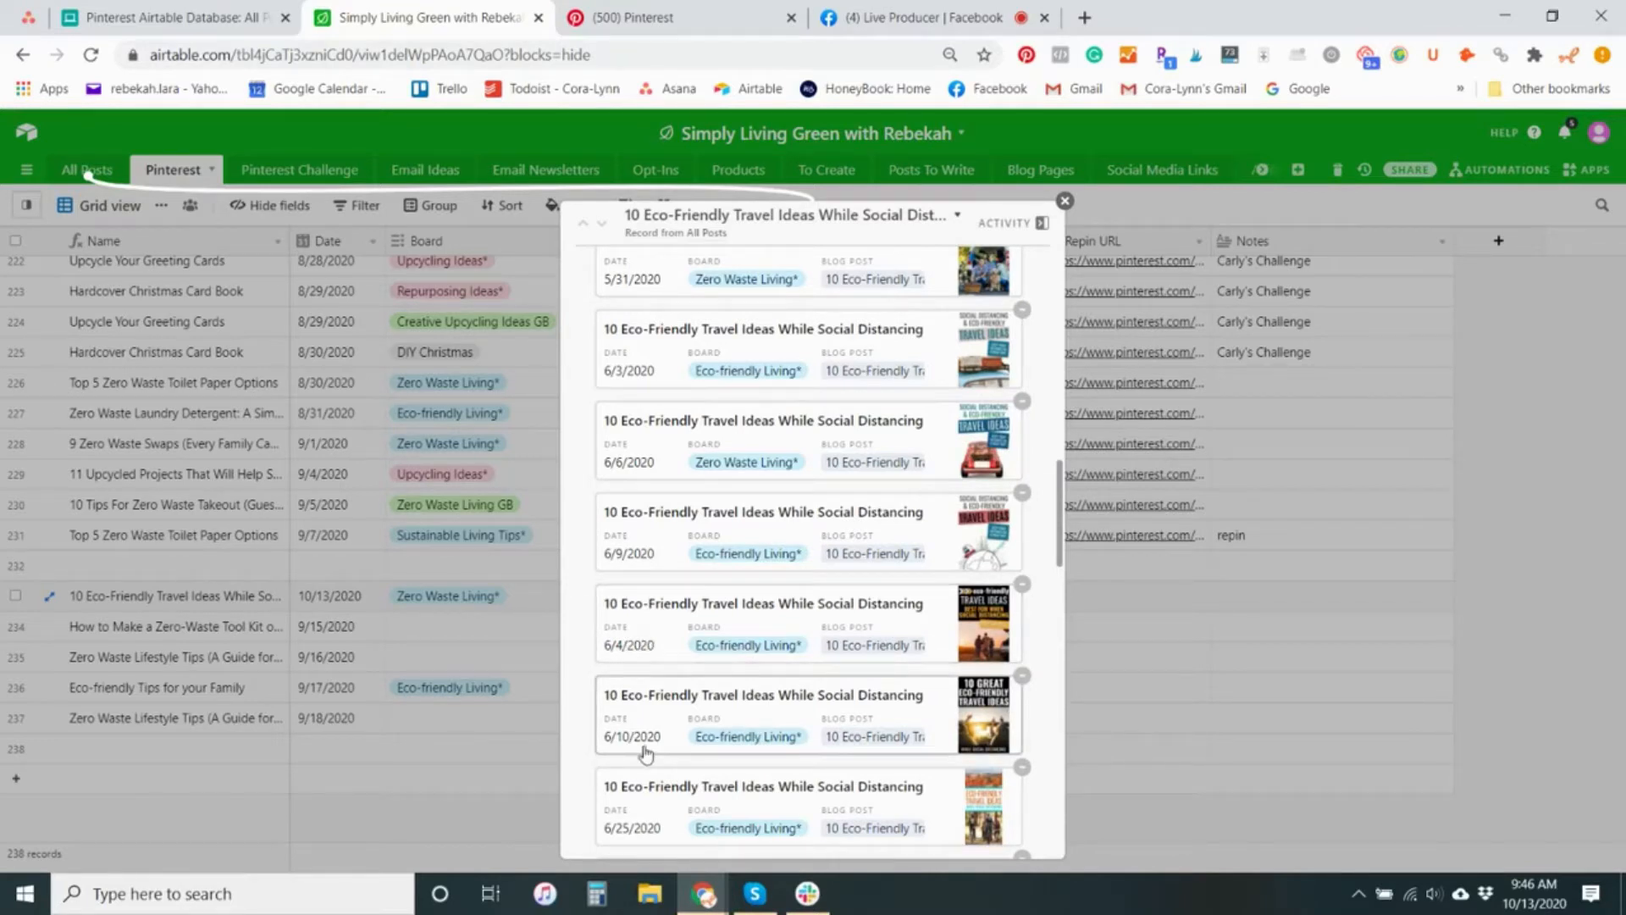
pyautogui.scroll(-3, 647, 745)
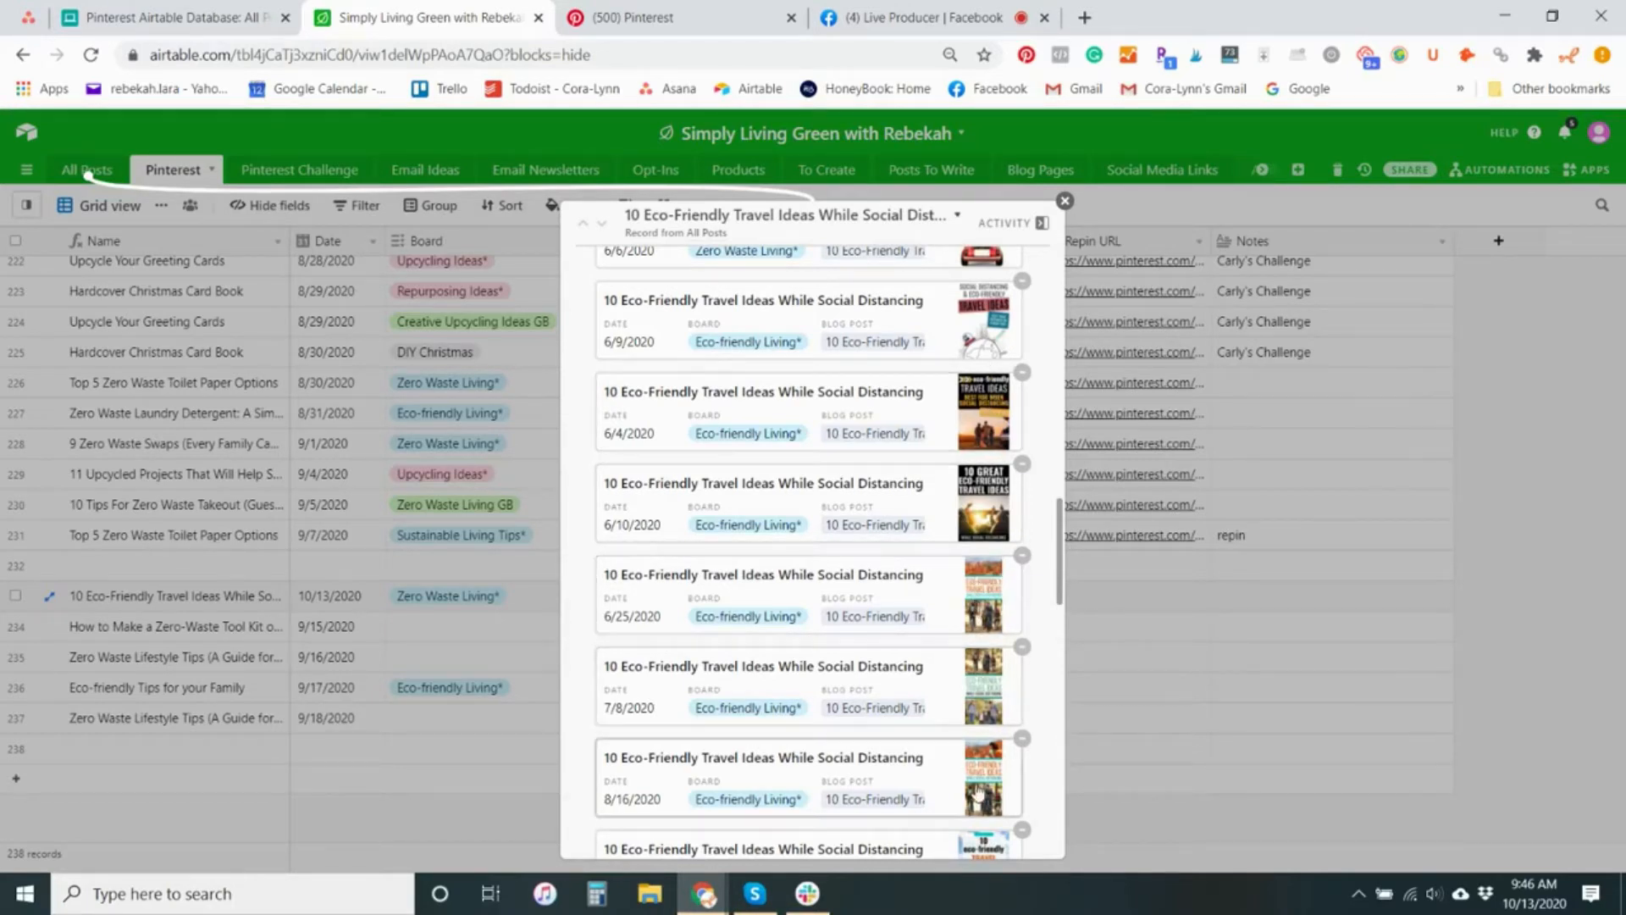
pyautogui.scroll(-3, 979, 780)
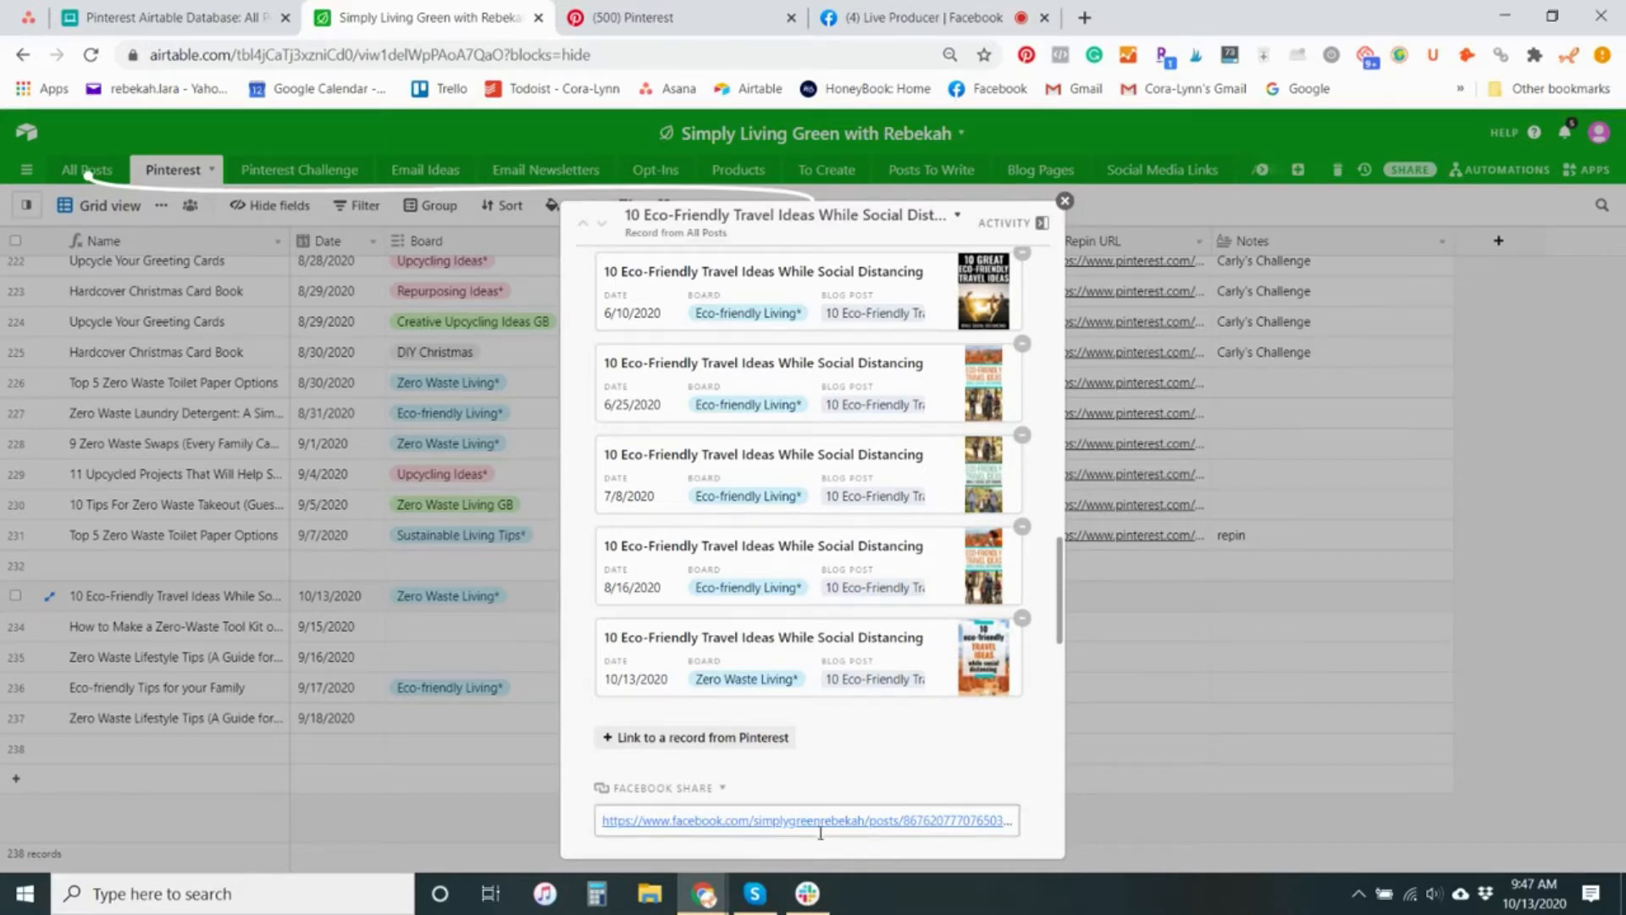
pyautogui.click(1065, 201)
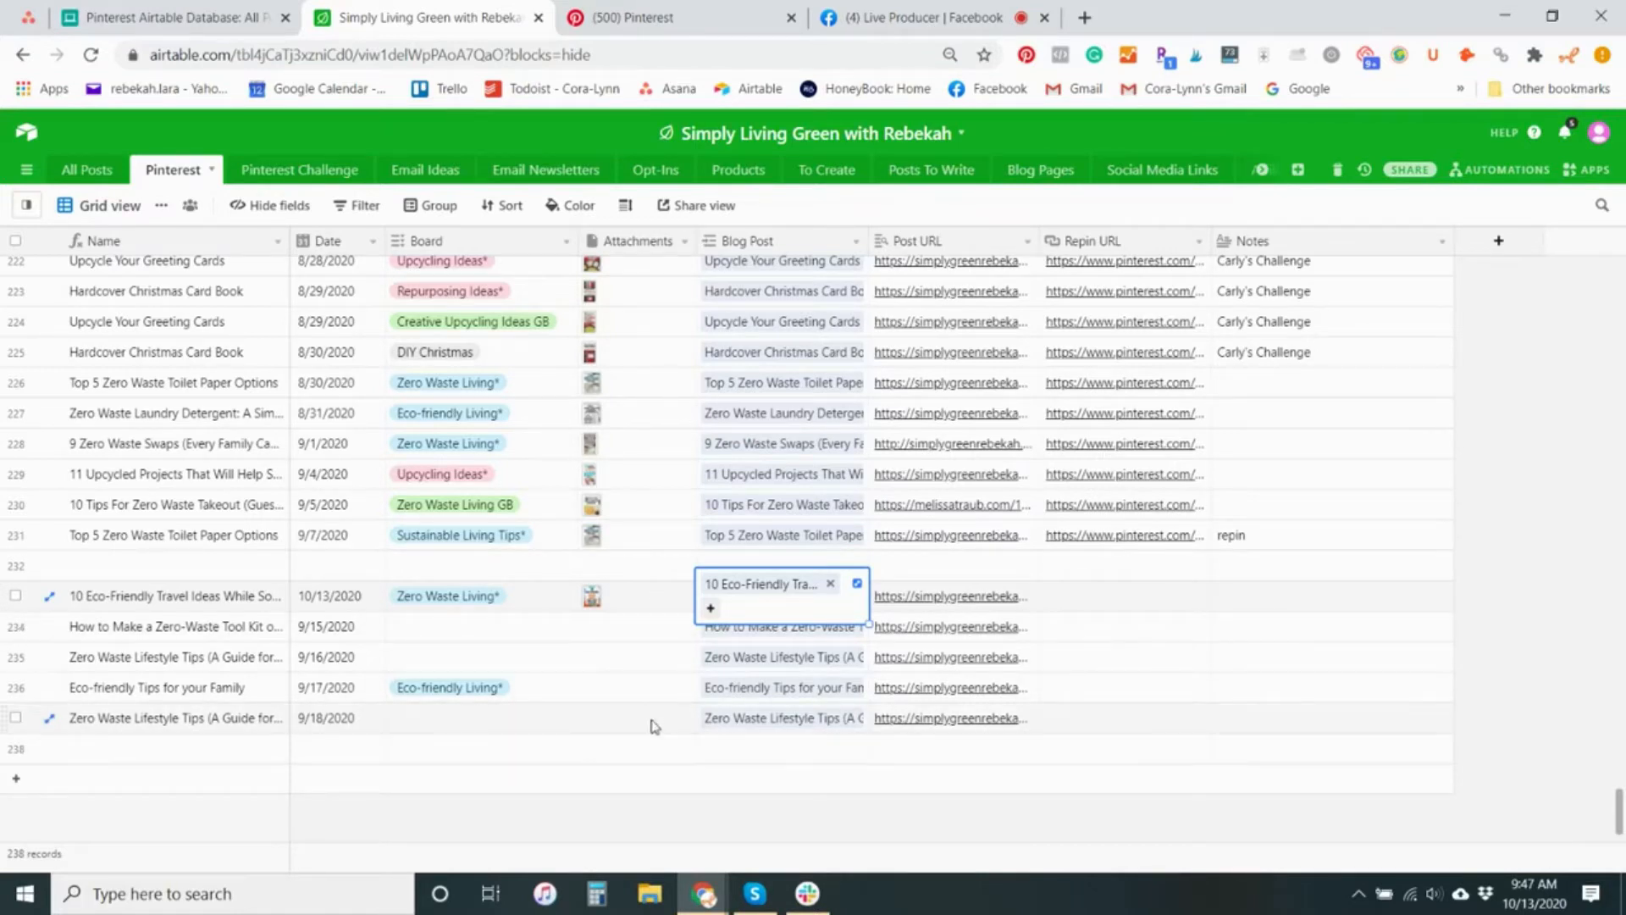
# Delete the 10/13/2020 record for "10 Eco-Friendly Travel Ideas While Social Distancing" from the Pinterest table
pyautogui.scroll(-1, 655, 726)
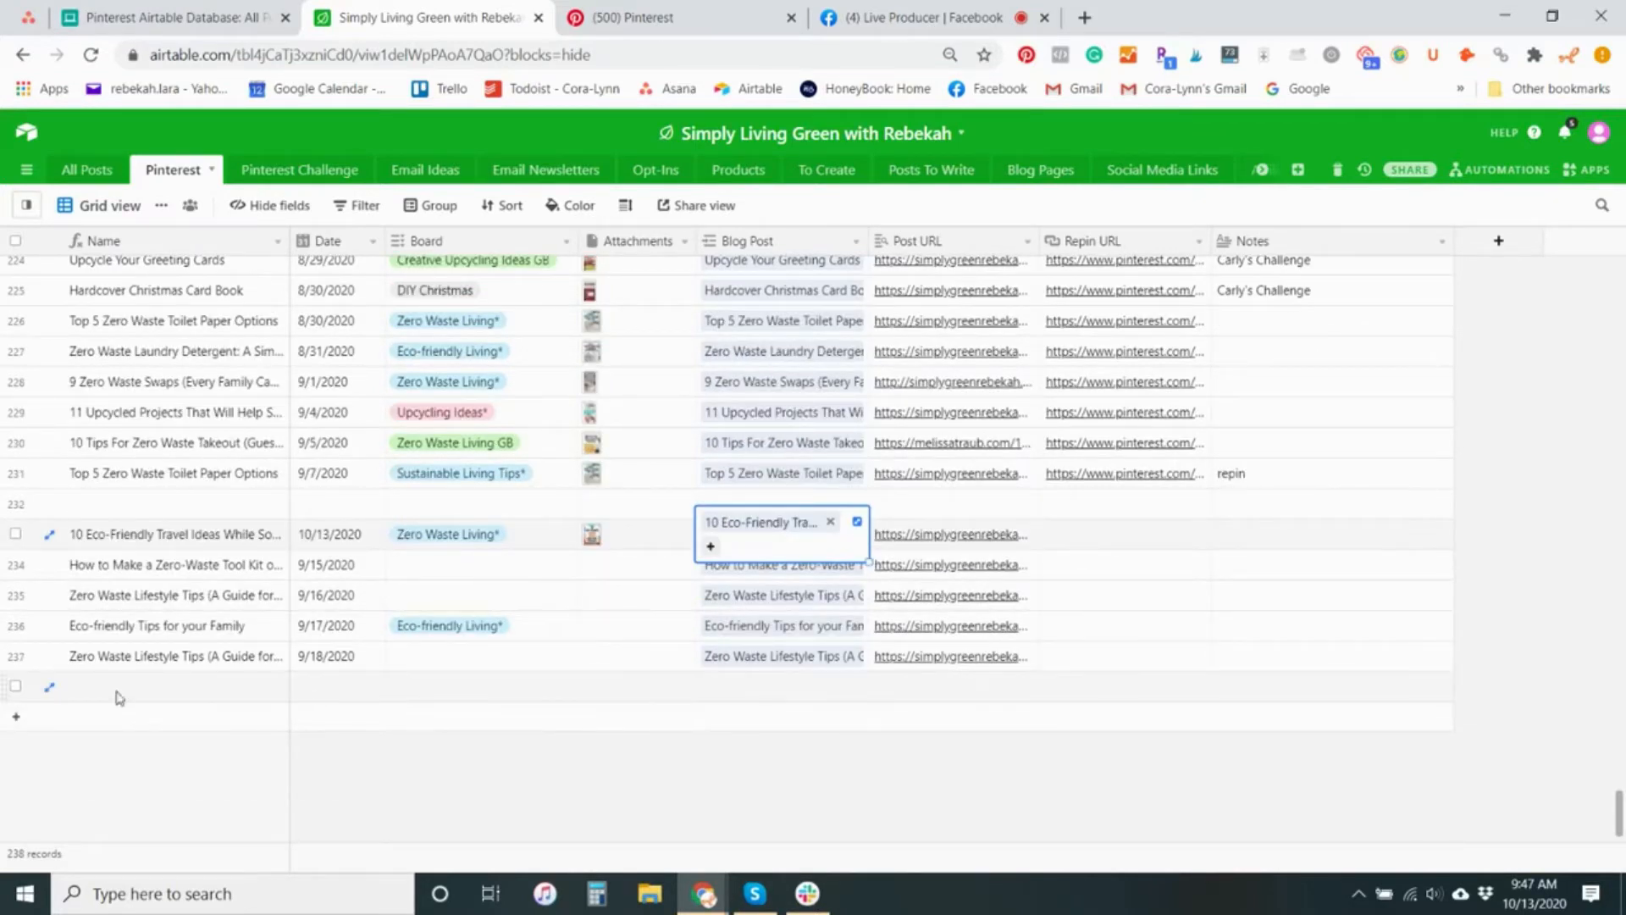
pyautogui.rightClick(15, 538)
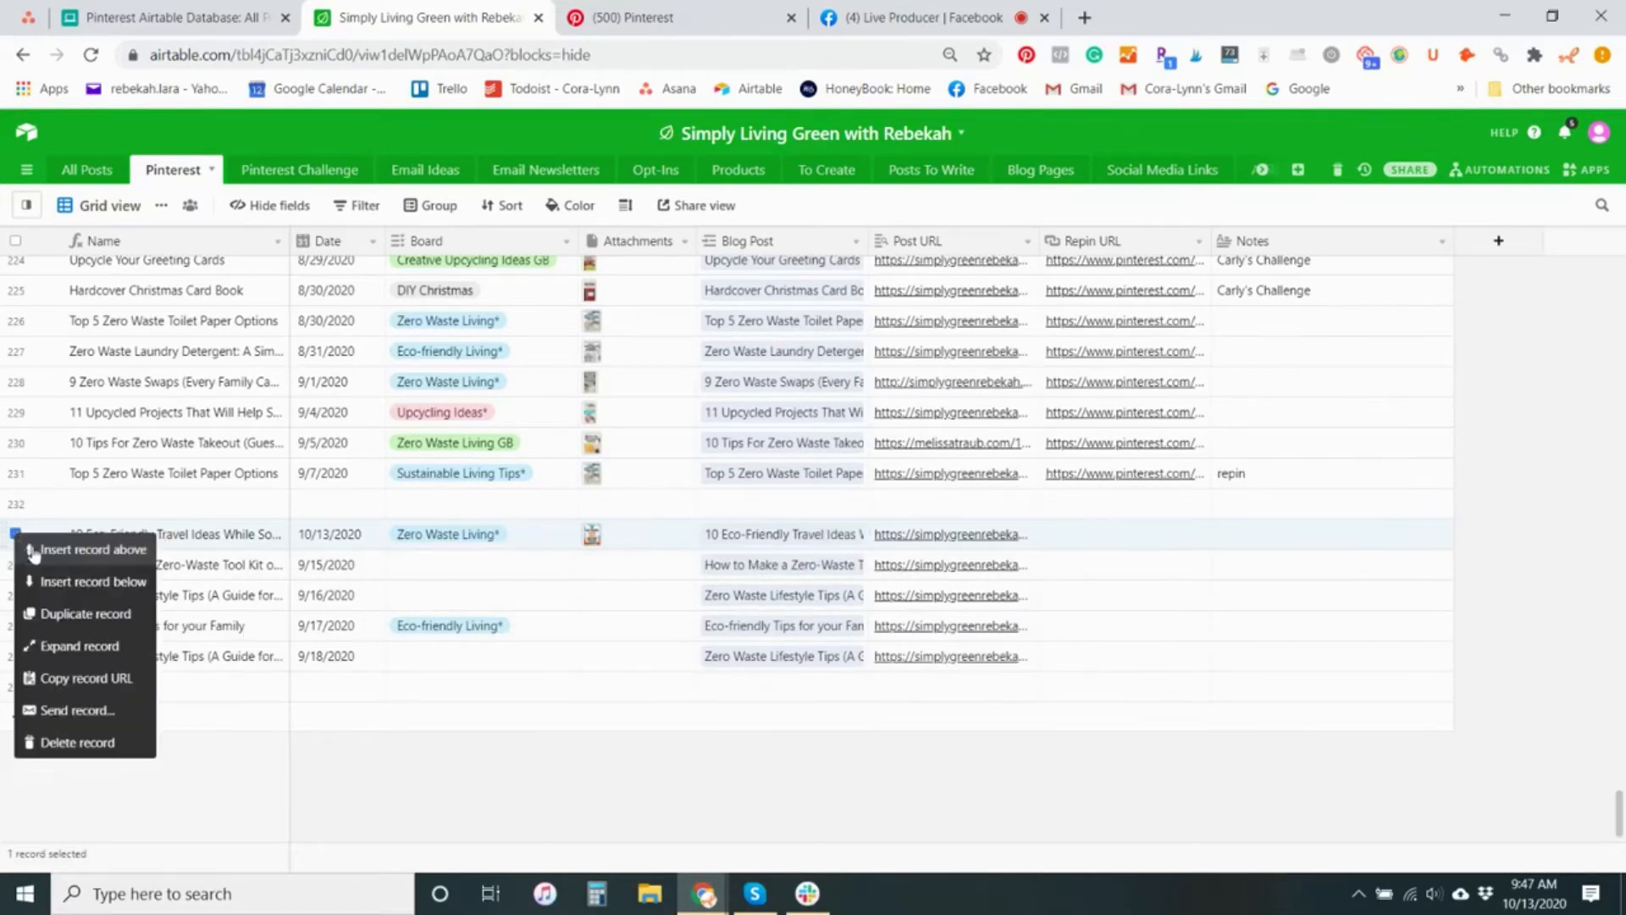
pyautogui.click(88, 742)
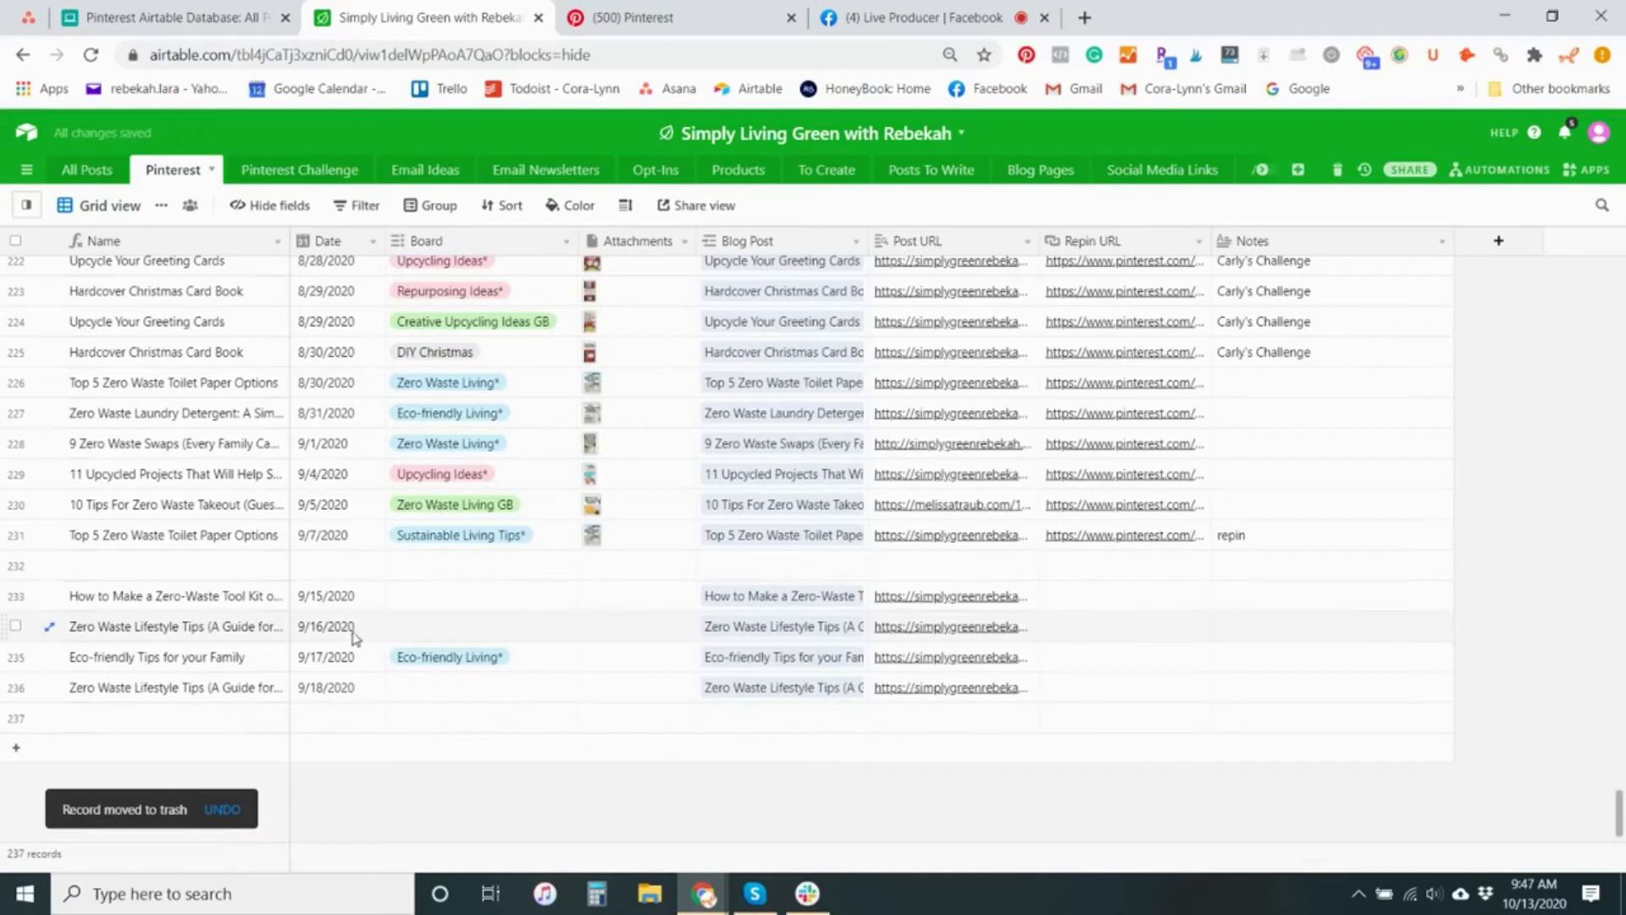
# Insert a new record above the 9/15/2020 zero-waste tool kit pin and set its date to 9/14/2020
pyautogui.rightClick(15, 600)
pyautogui.click(129, 604)
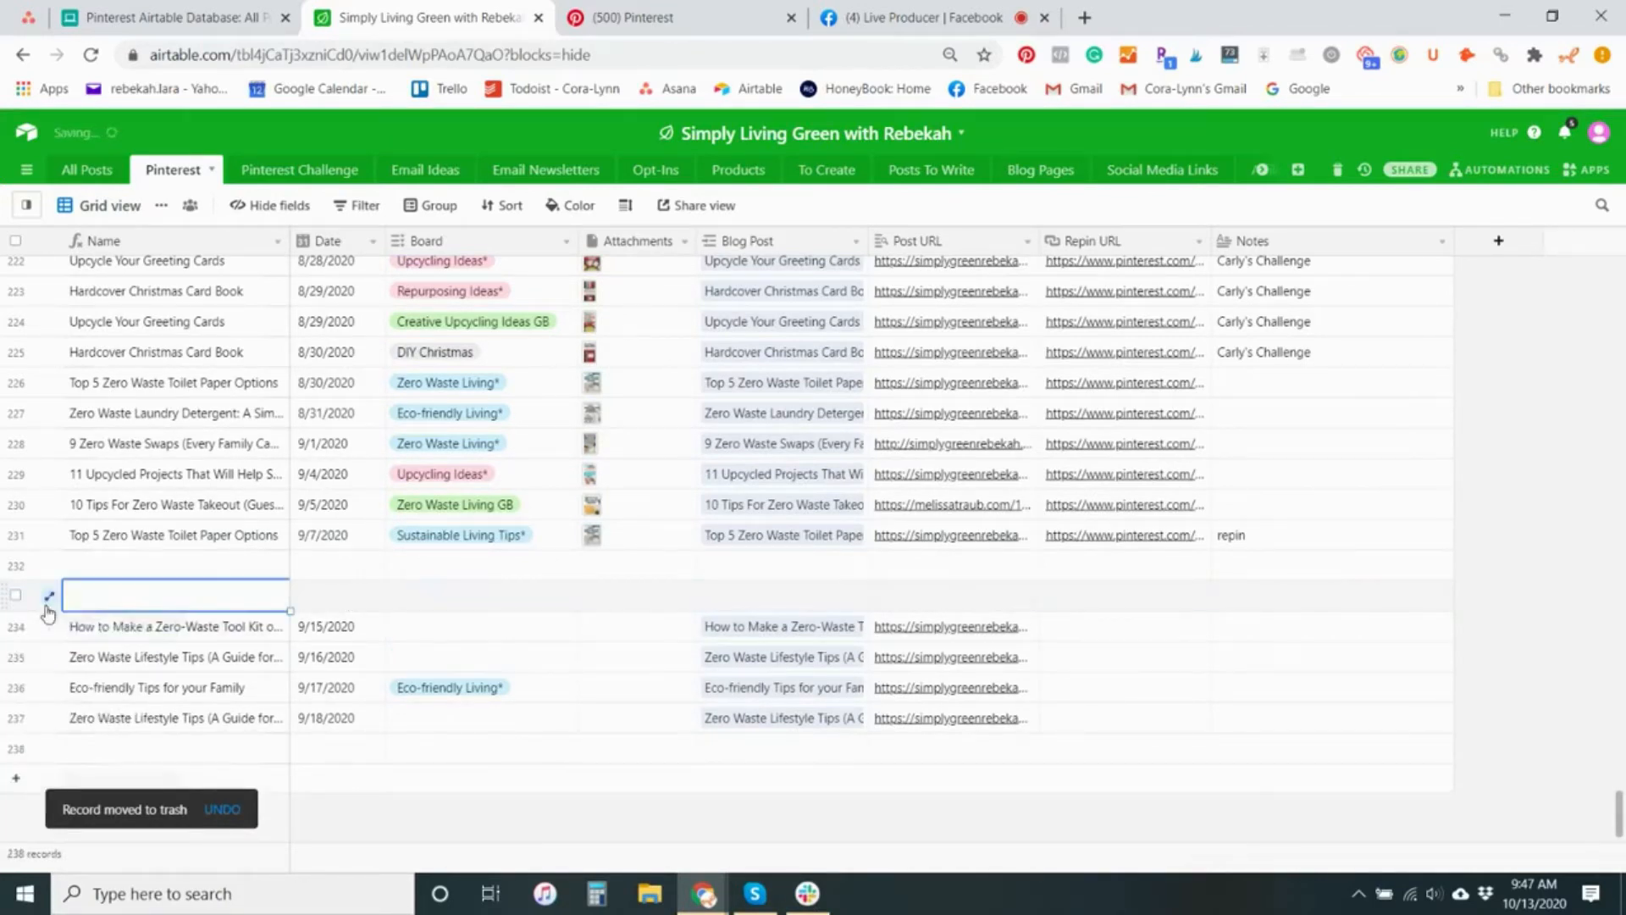
pyautogui.click(336, 608)
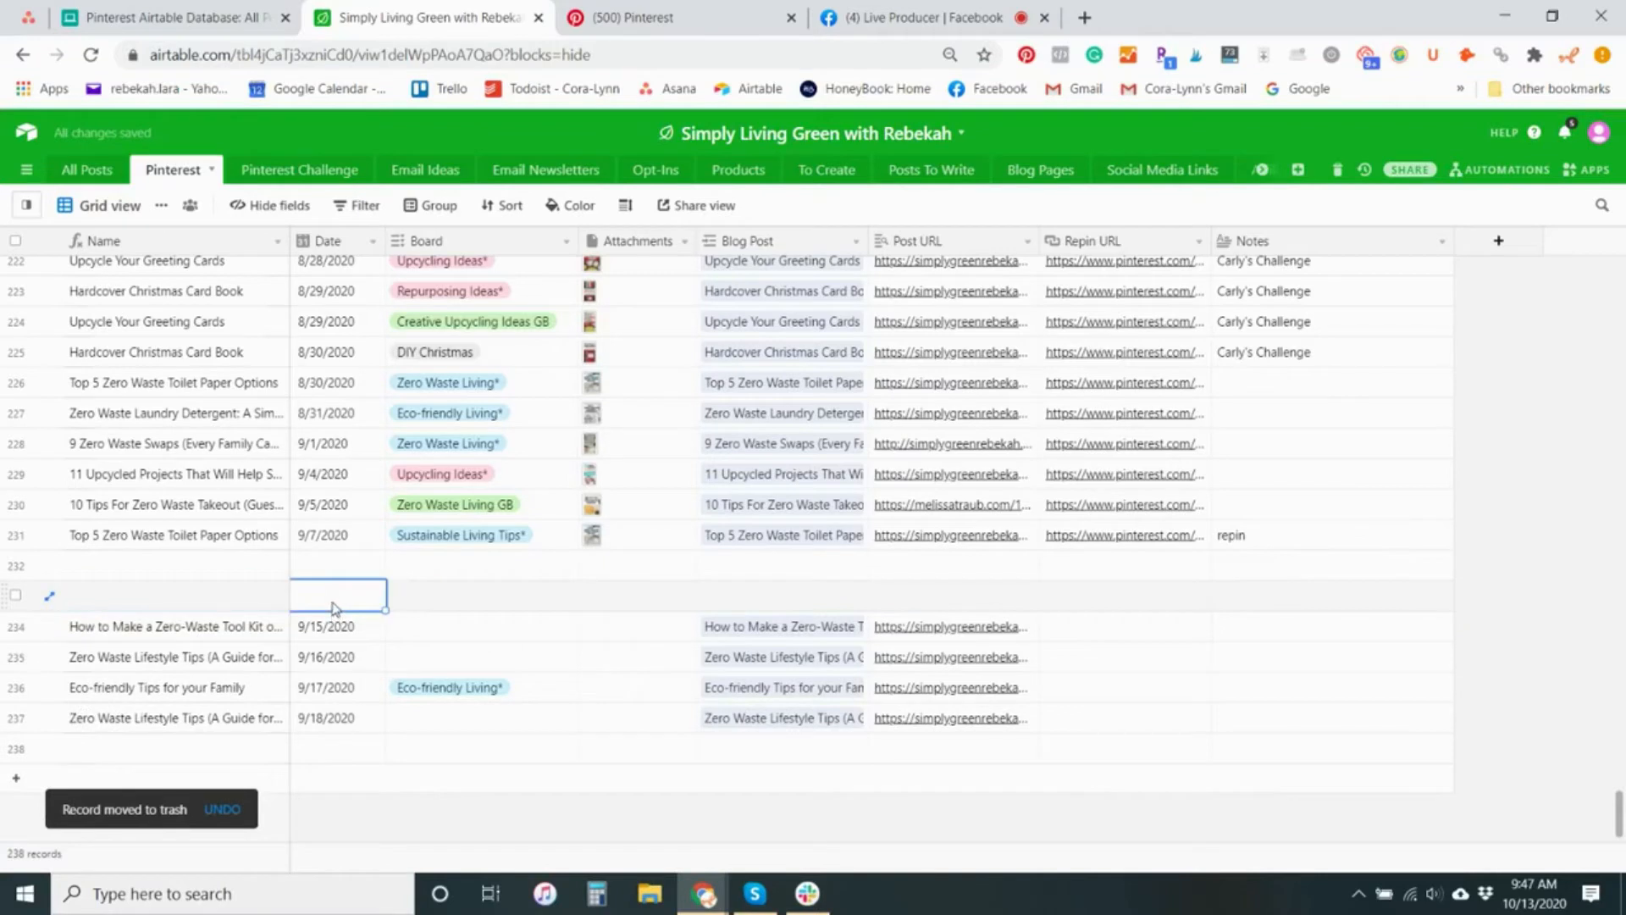
pyautogui.click(336, 608)
pyautogui.click(305, 624)
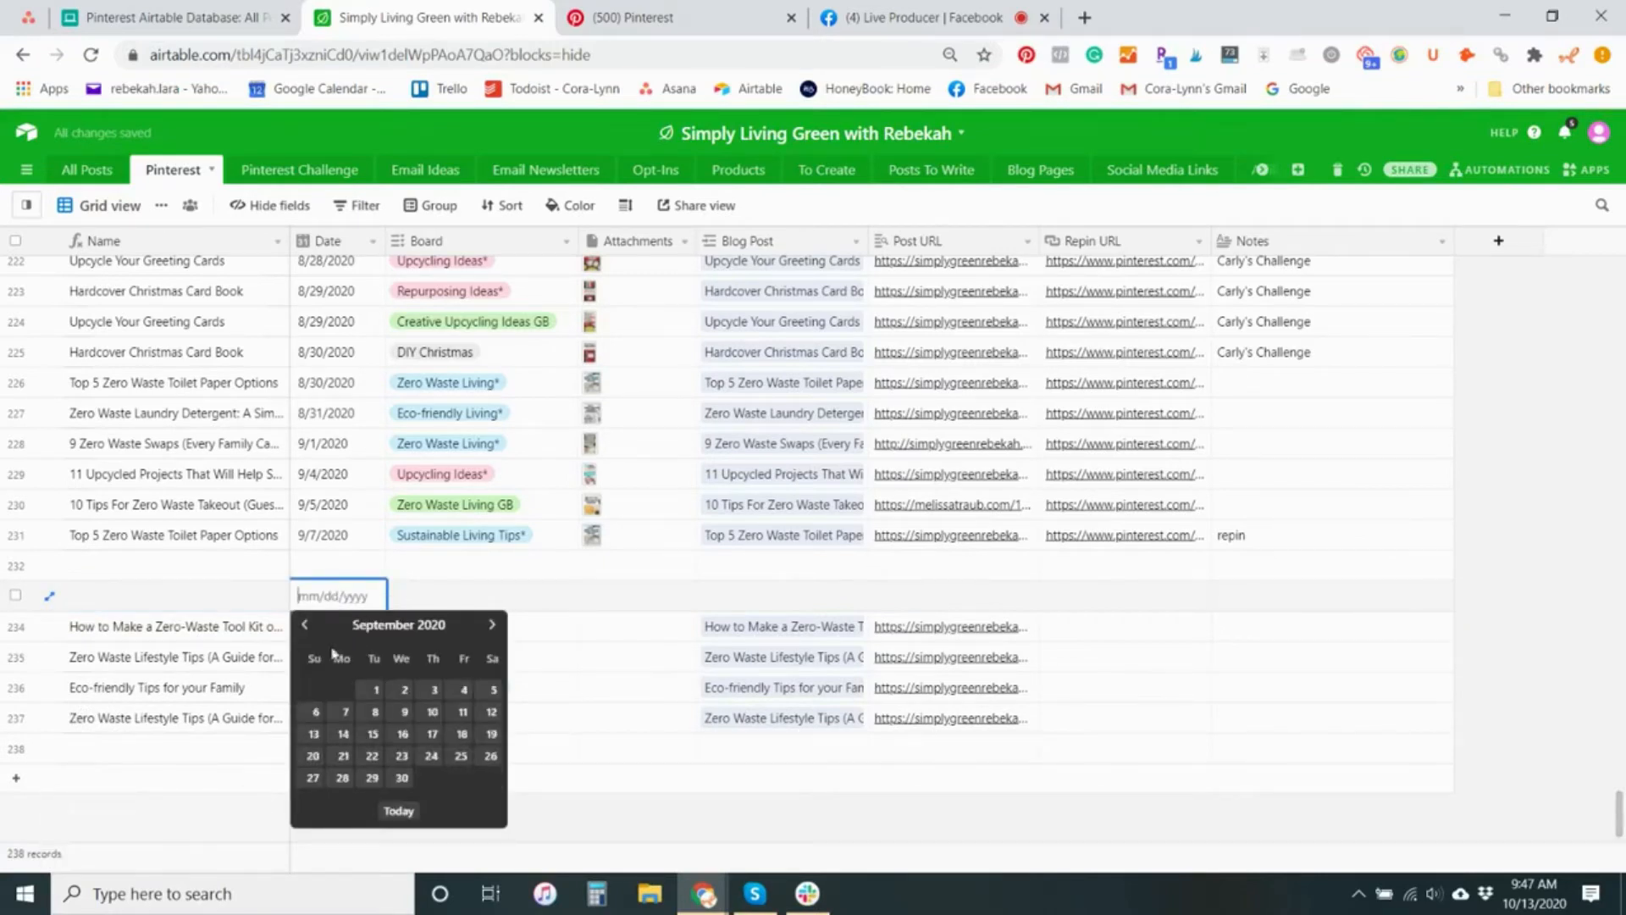
pyautogui.click(342, 735)
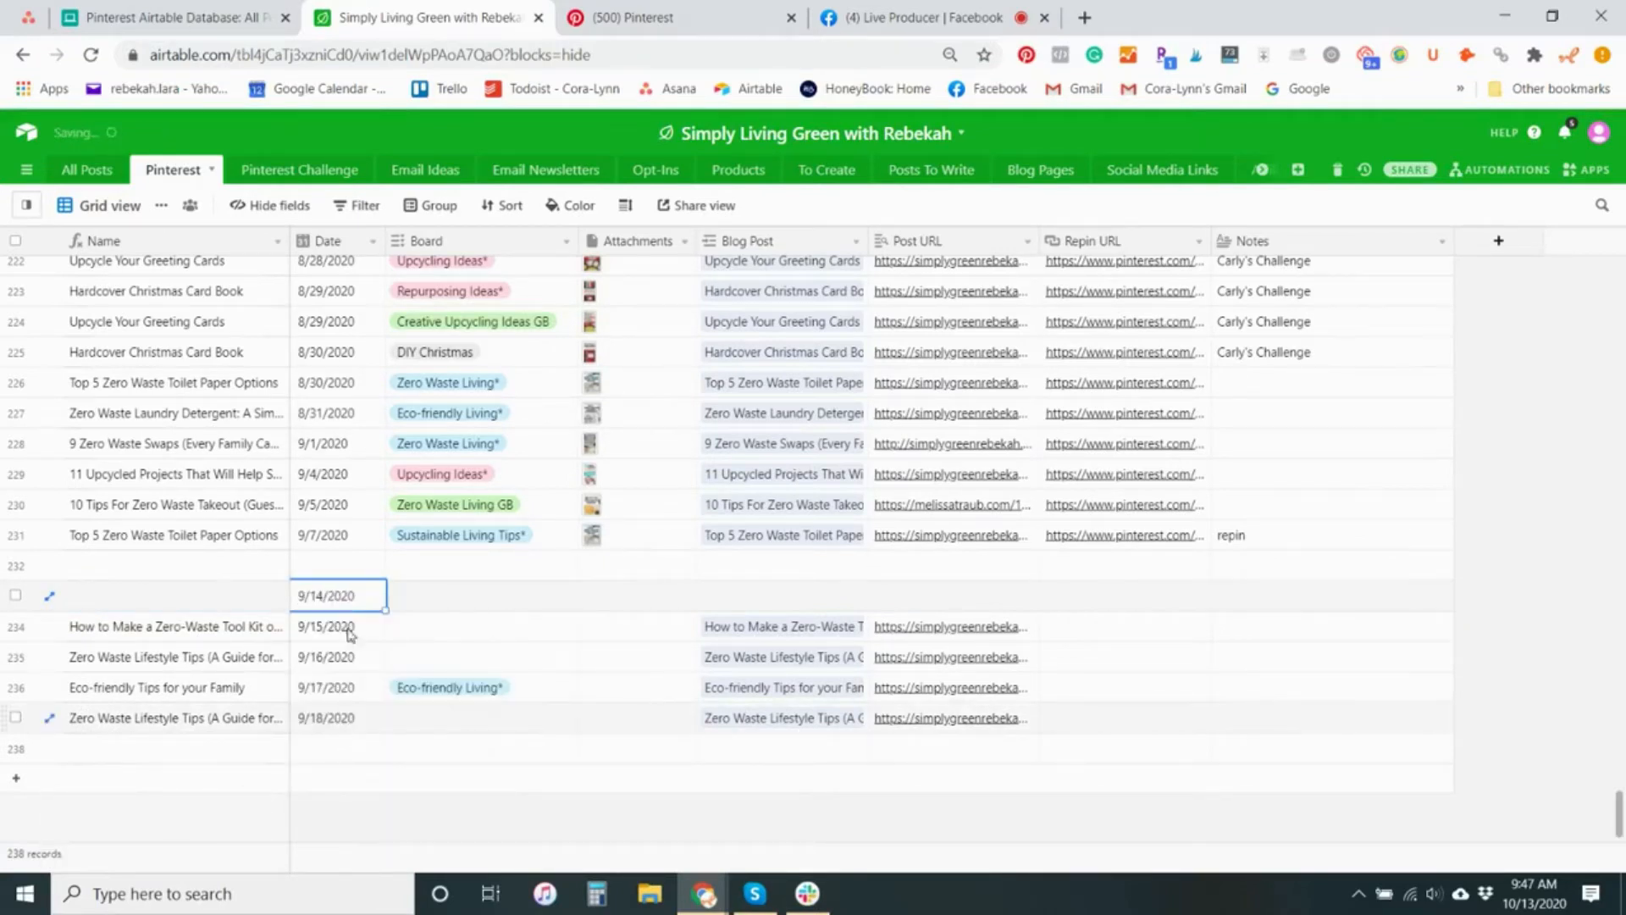
pyautogui.click(327, 602)
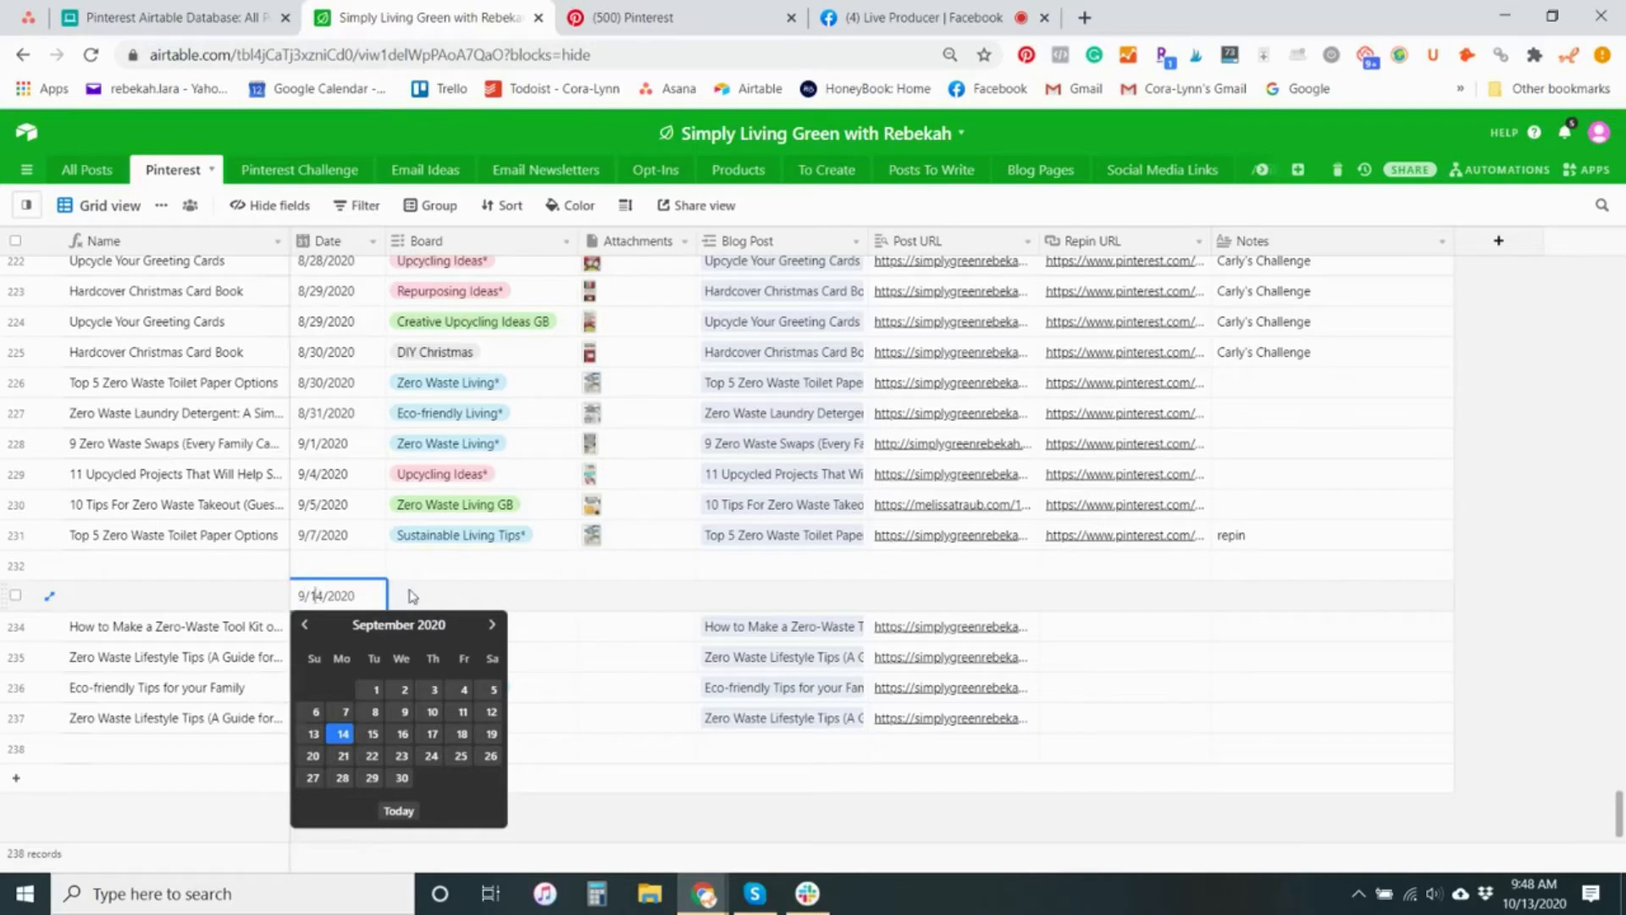
# Link the 9/14/2020 record to the blog post "10 Eco-Friendly Travel Ideas While Social Distancing", searching the existing posts for "10"
pyautogui.click(830, 603)
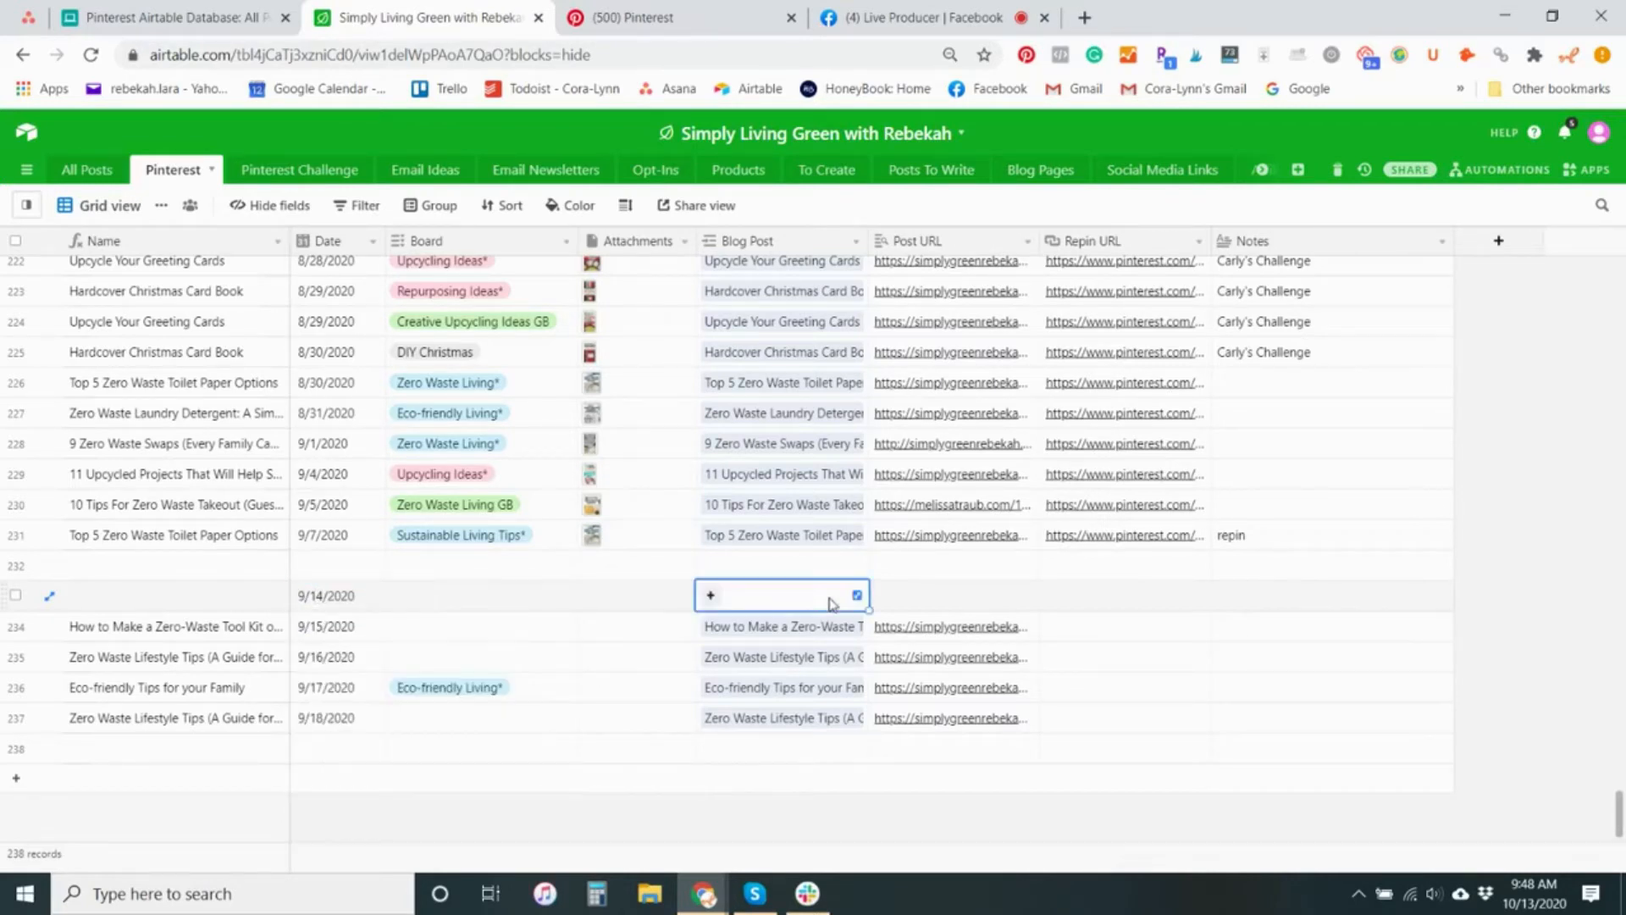
pyautogui.click(711, 595)
pyautogui.scroll(-3, 693, 493)
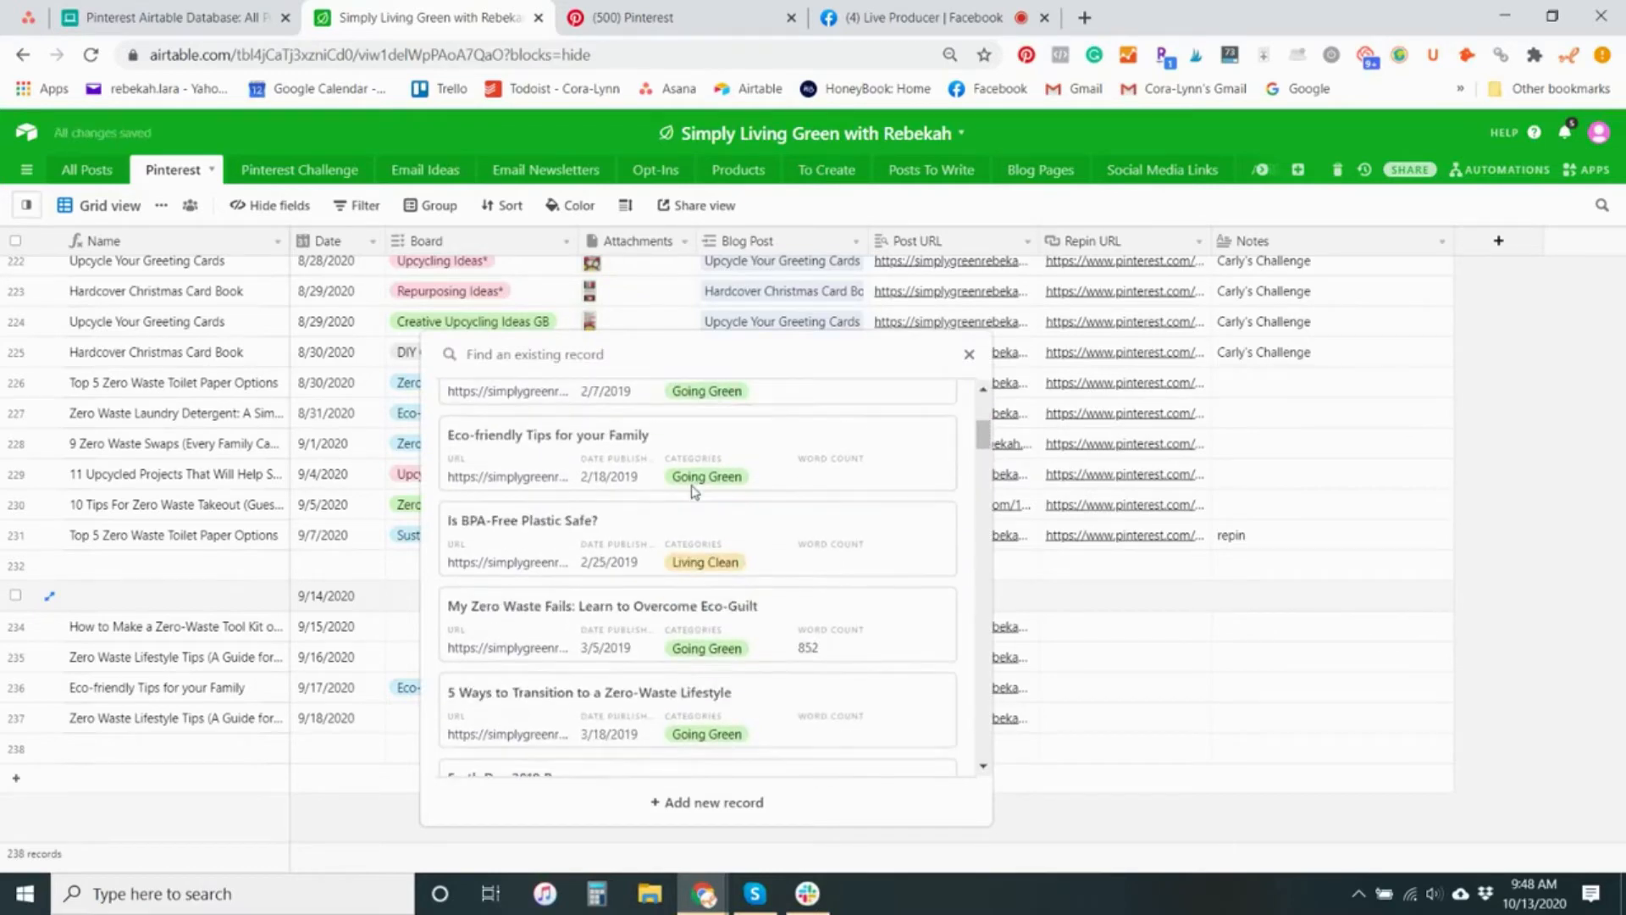
pyautogui.scroll(-20, 692, 492)
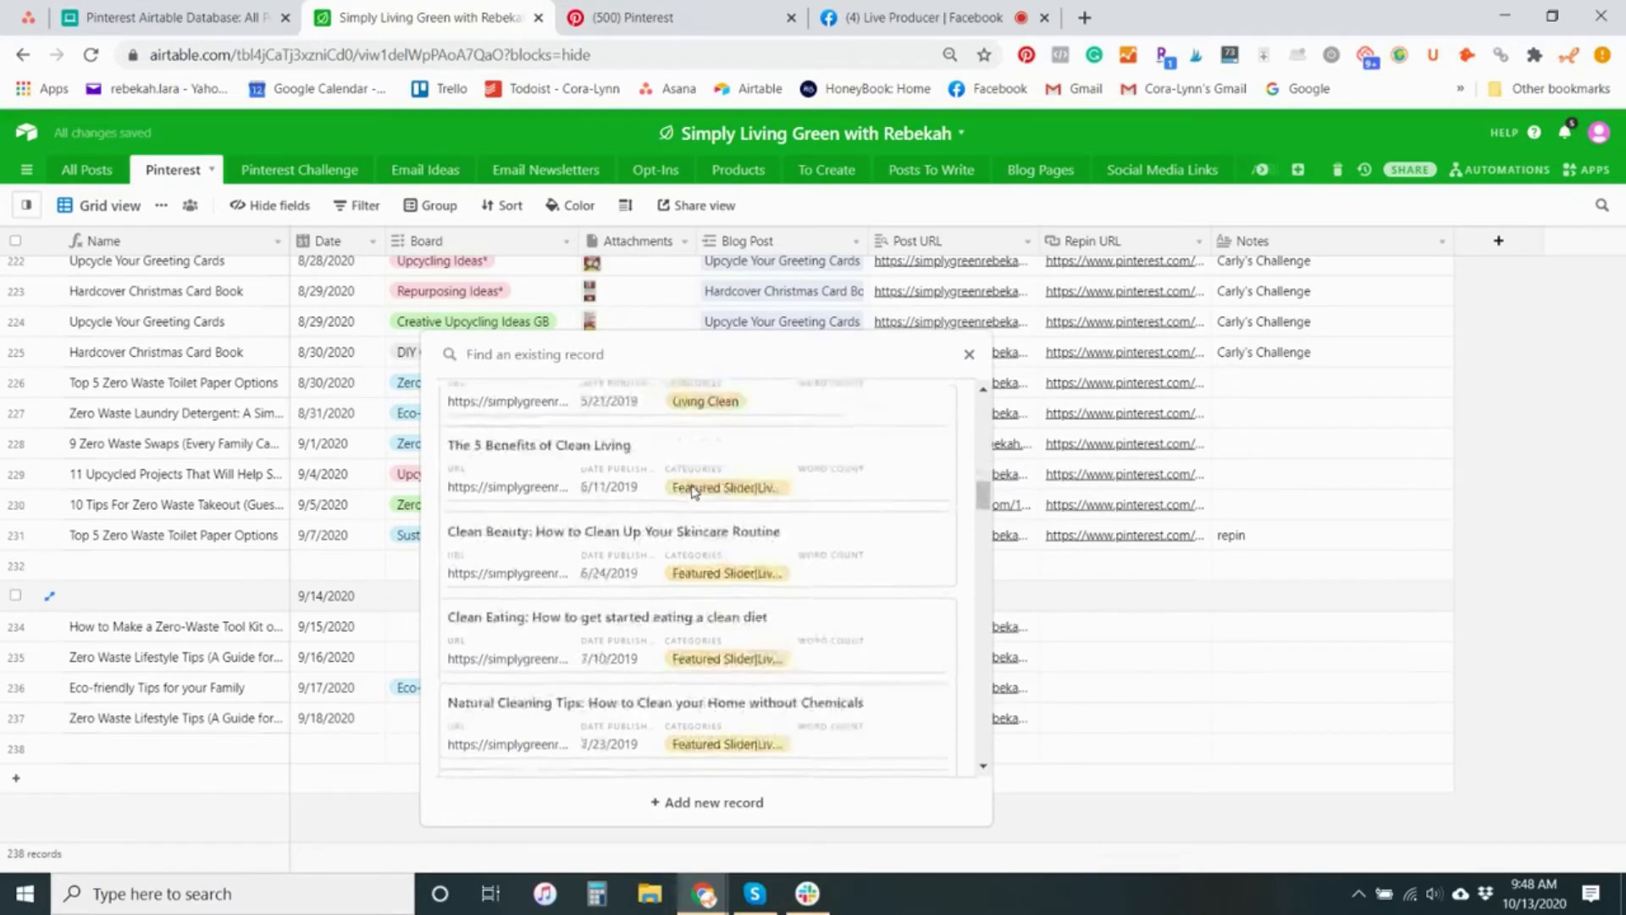
pyautogui.scroll(5, 690, 474)
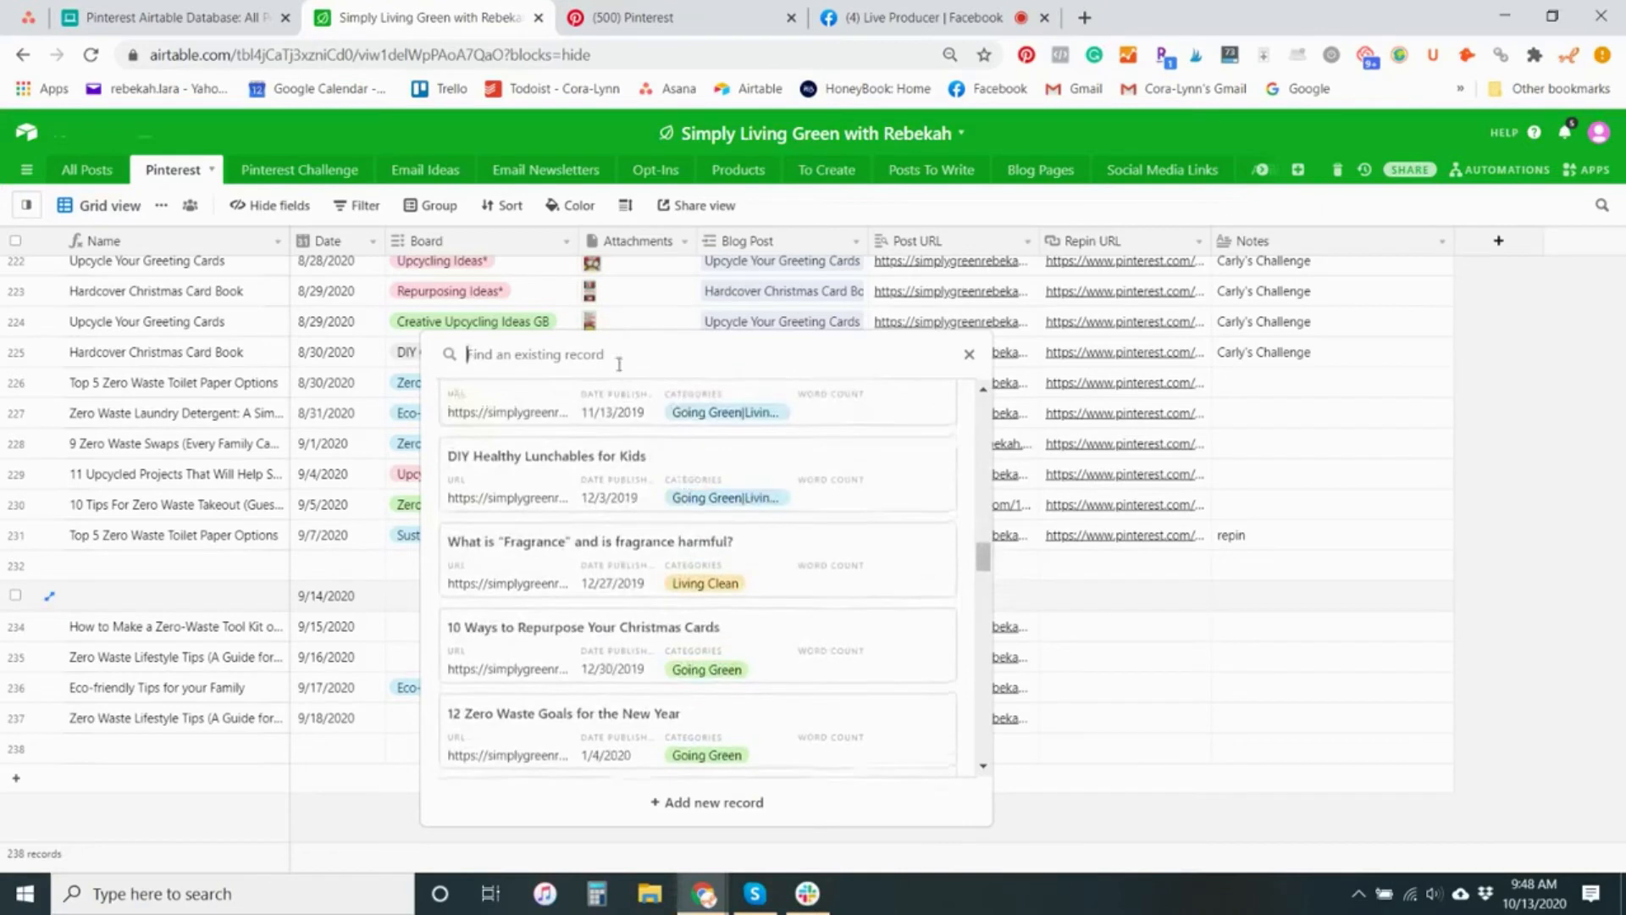
pyautogui.write('10')
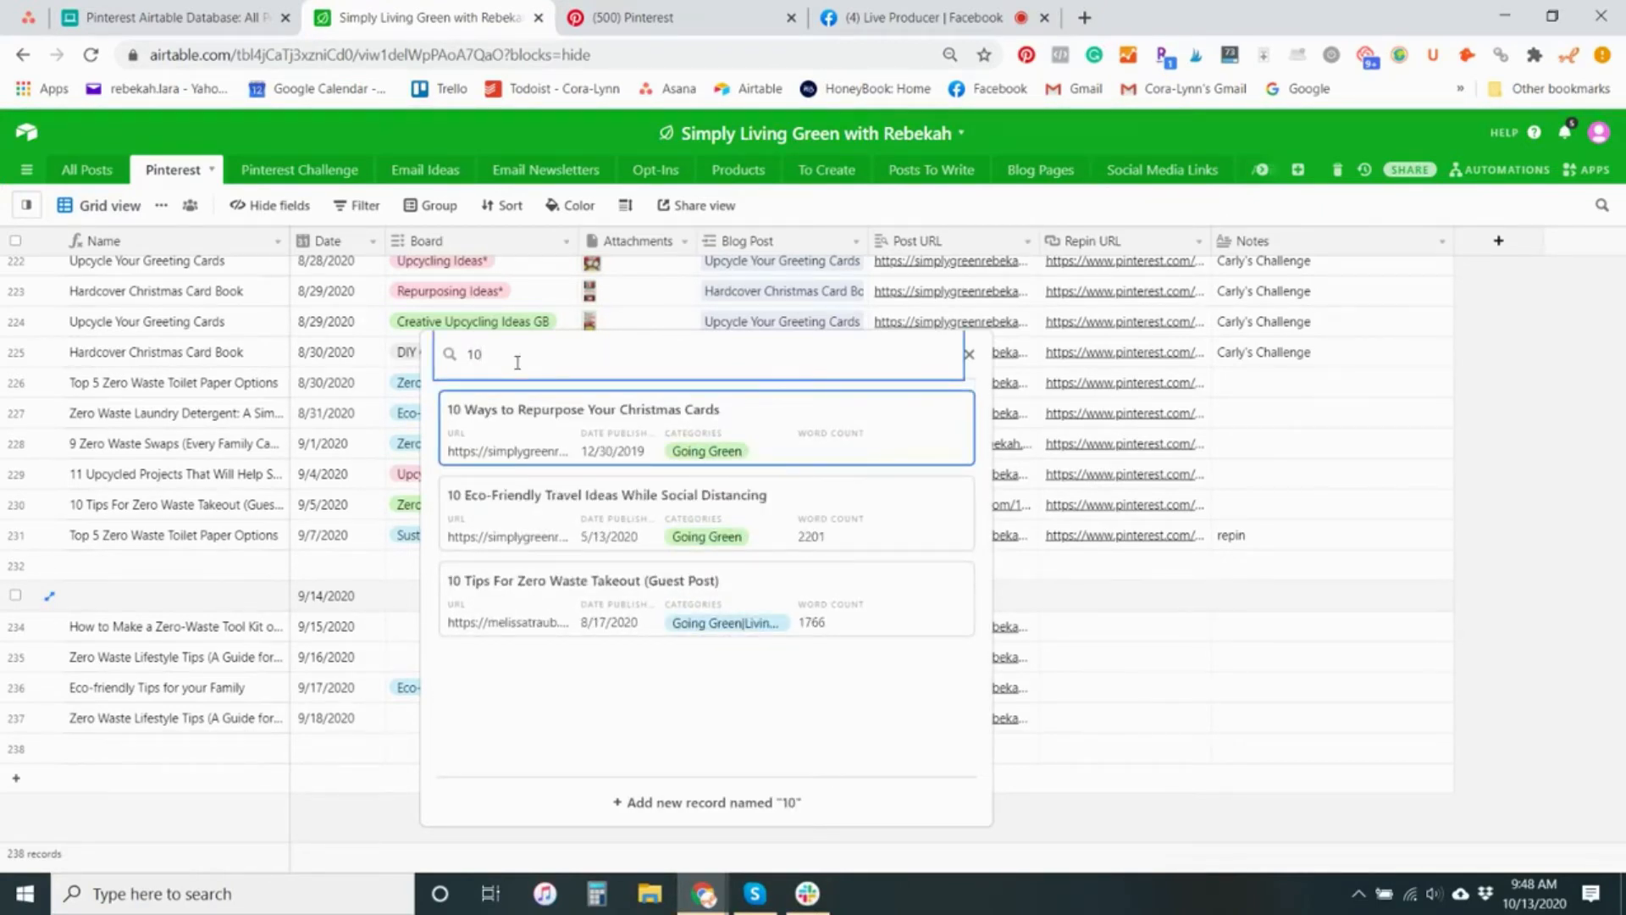
pyautogui.click(564, 520)
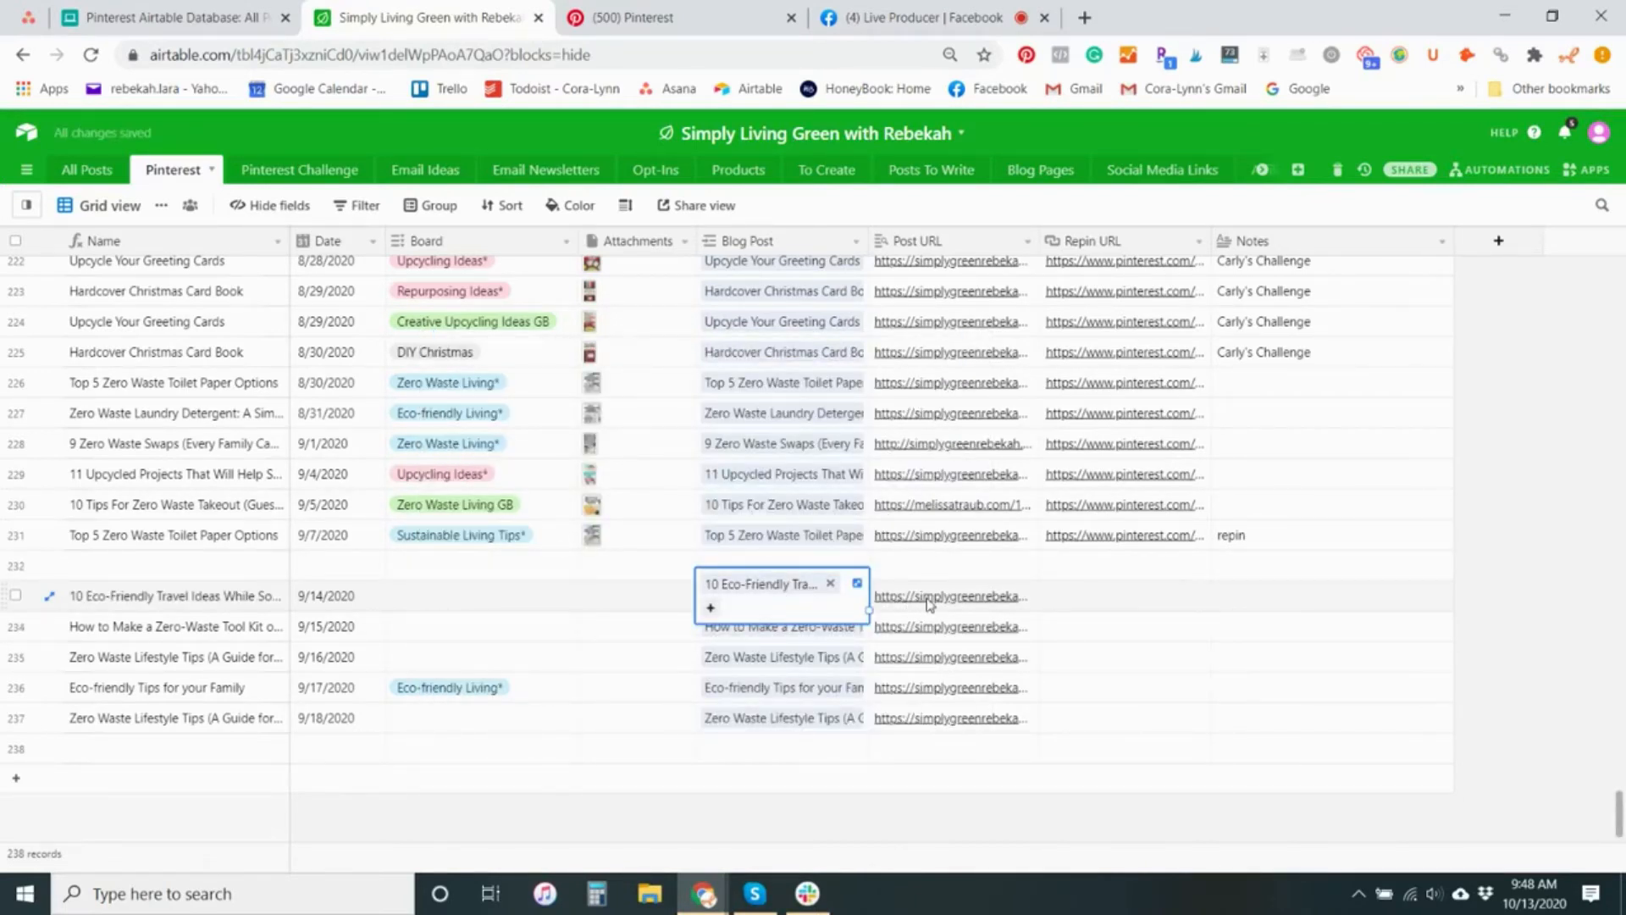
# Upload the image "Eco Friendly Travel_Pinterest 1" from the 051220_Eco-friendly Traveling folder as the 9/14/2020 record's attachment
pyautogui.click(616, 596)
pyautogui.click(591, 598)
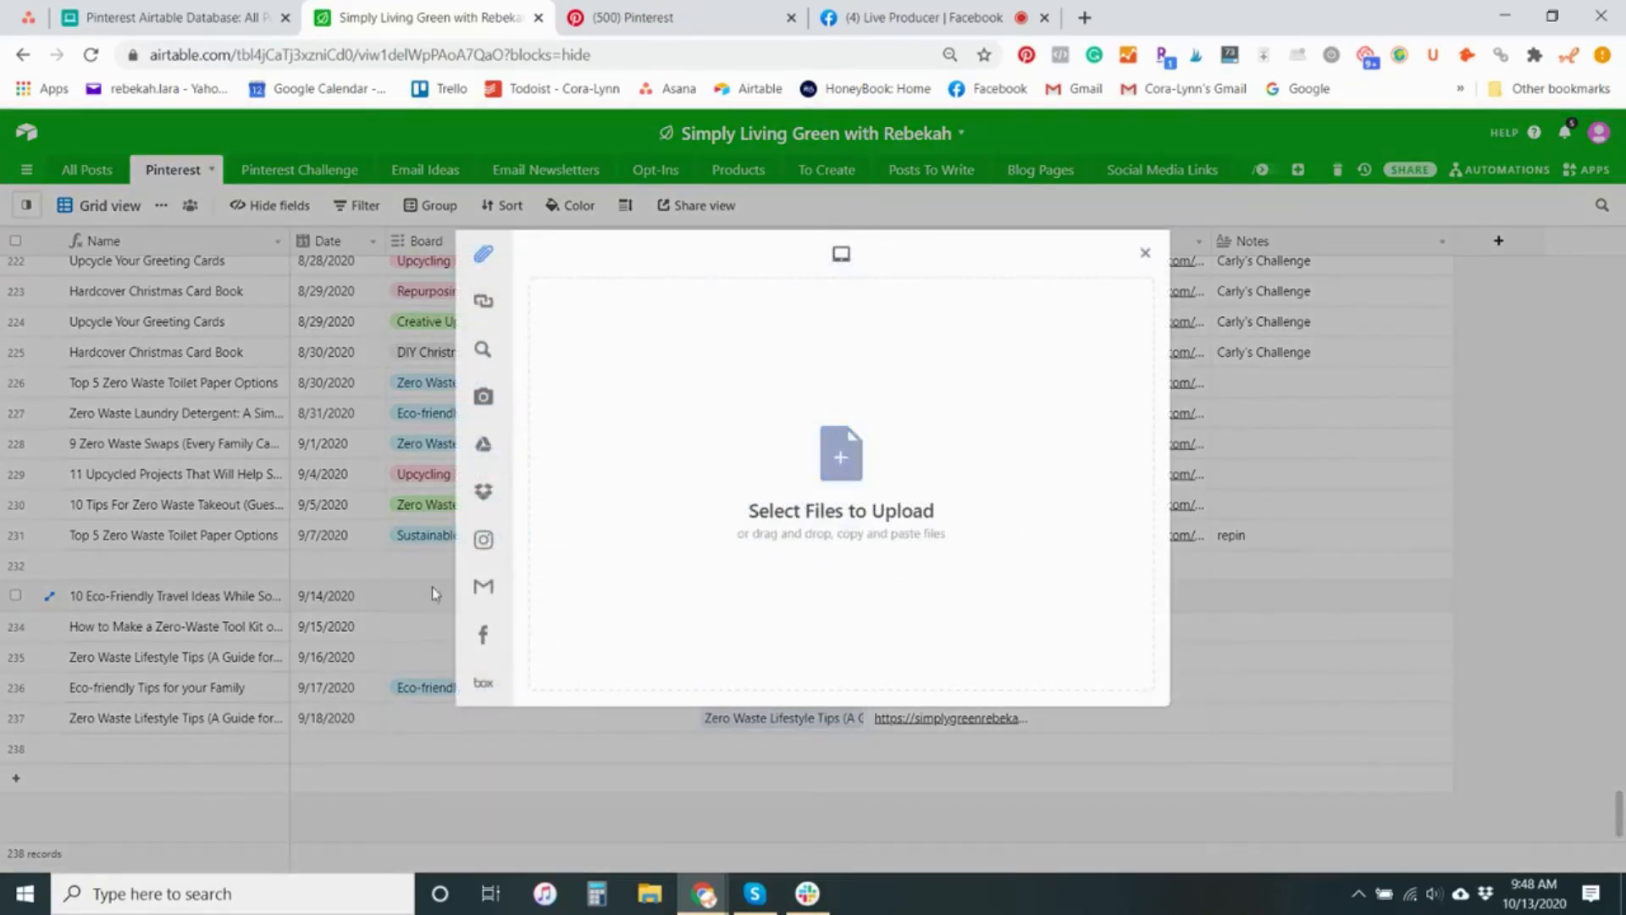
pyautogui.click(830, 464)
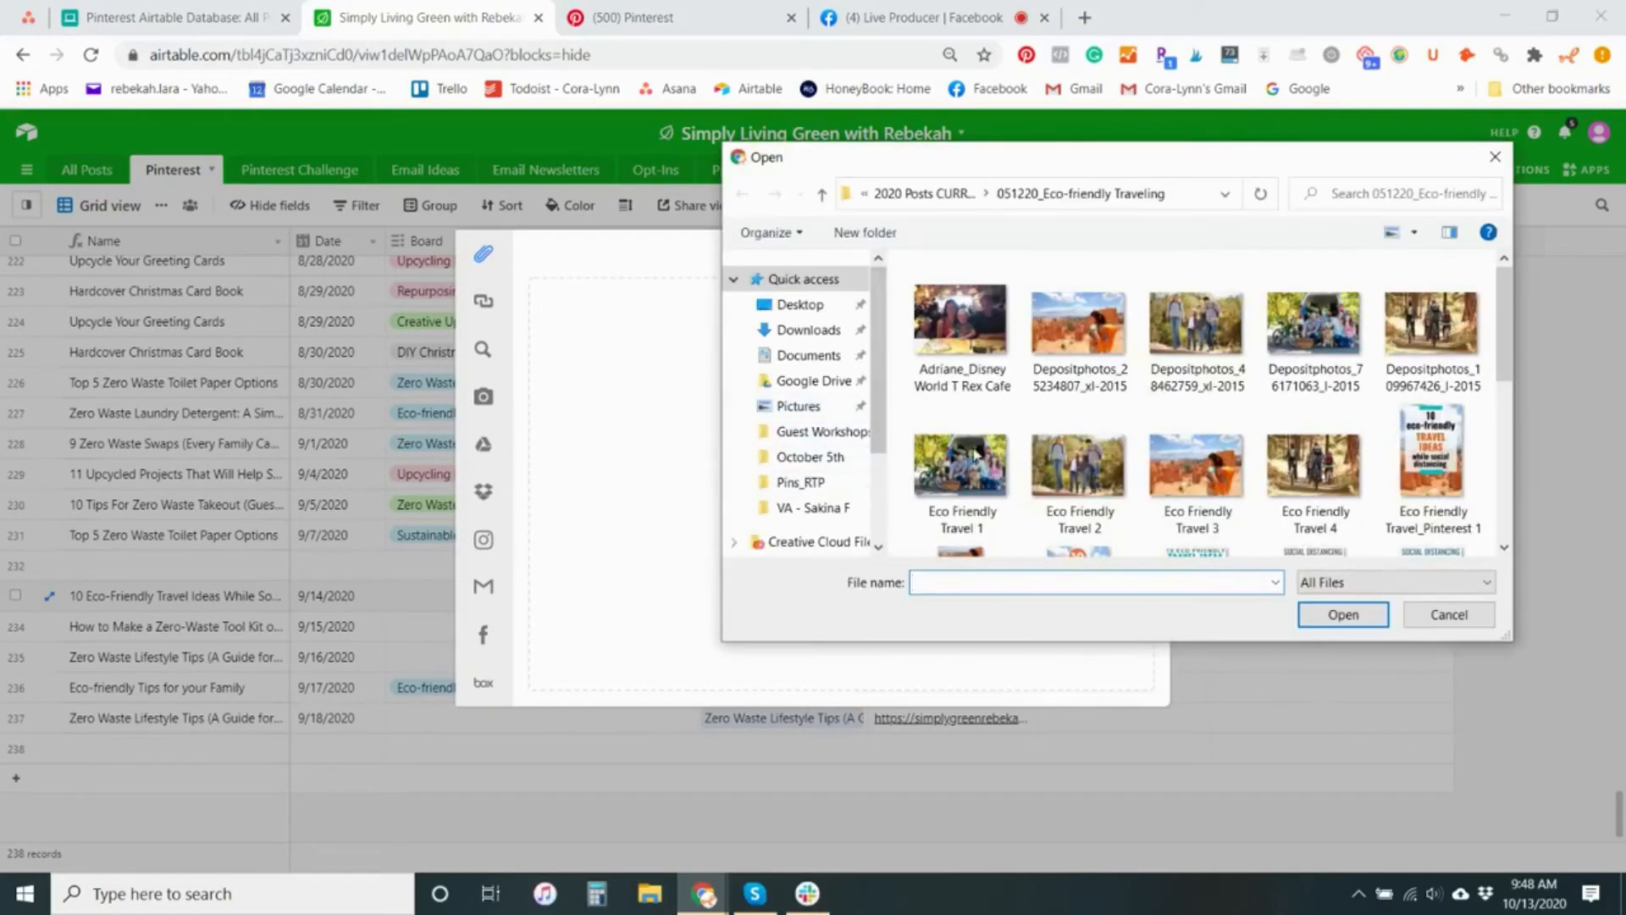
pyautogui.click(1431, 474)
pyautogui.click(1342, 615)
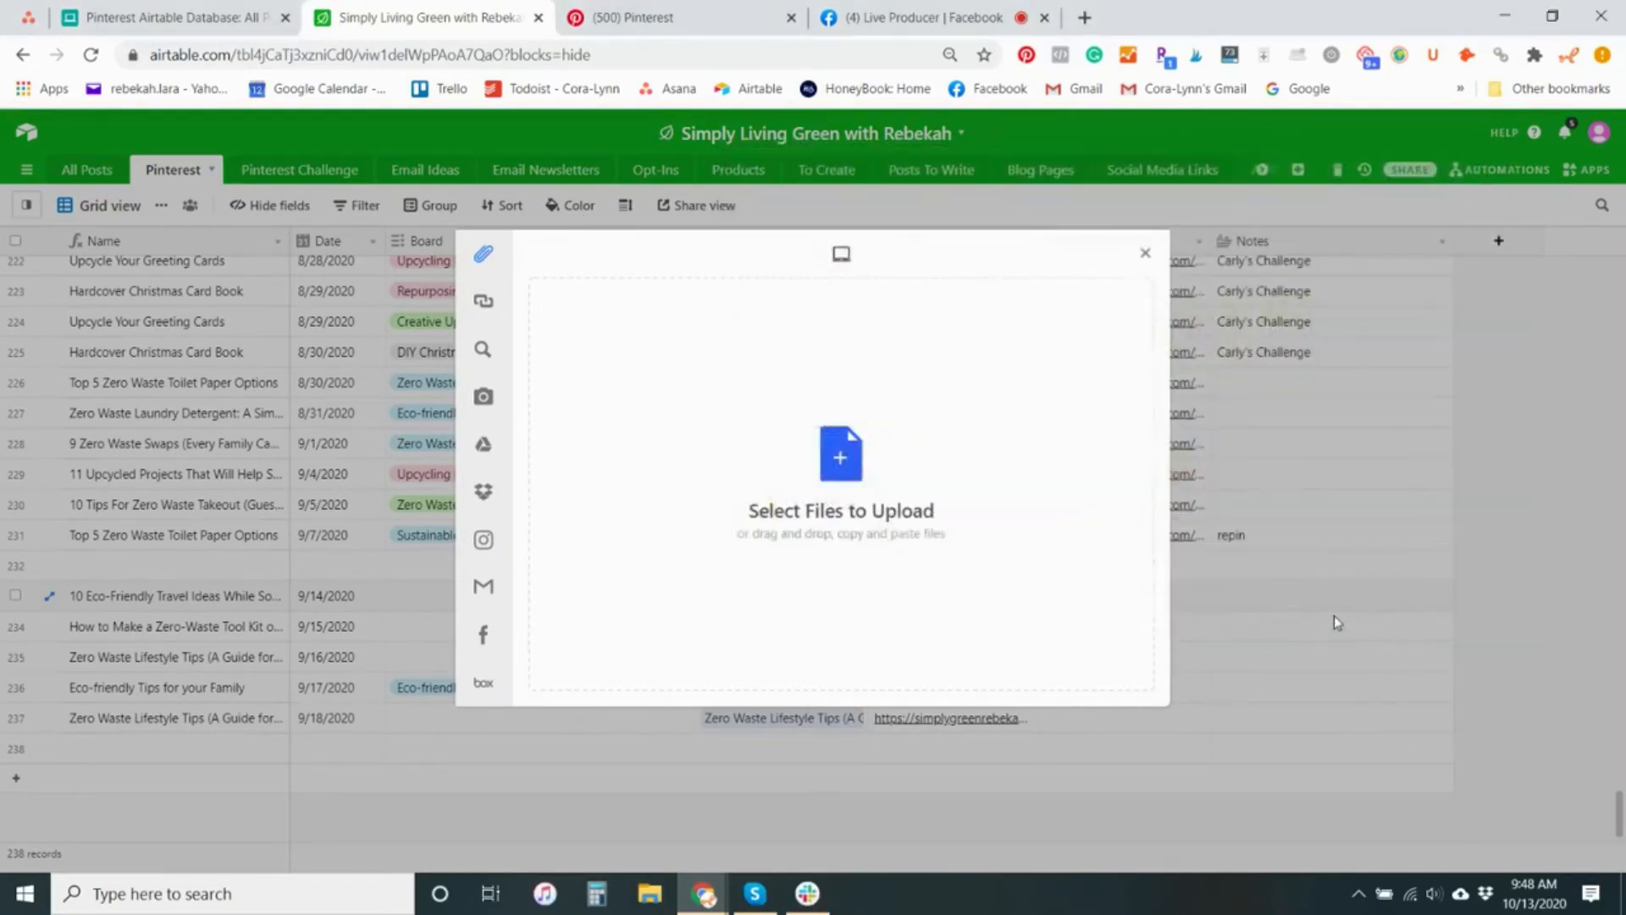
pyautogui.click(1118, 678)
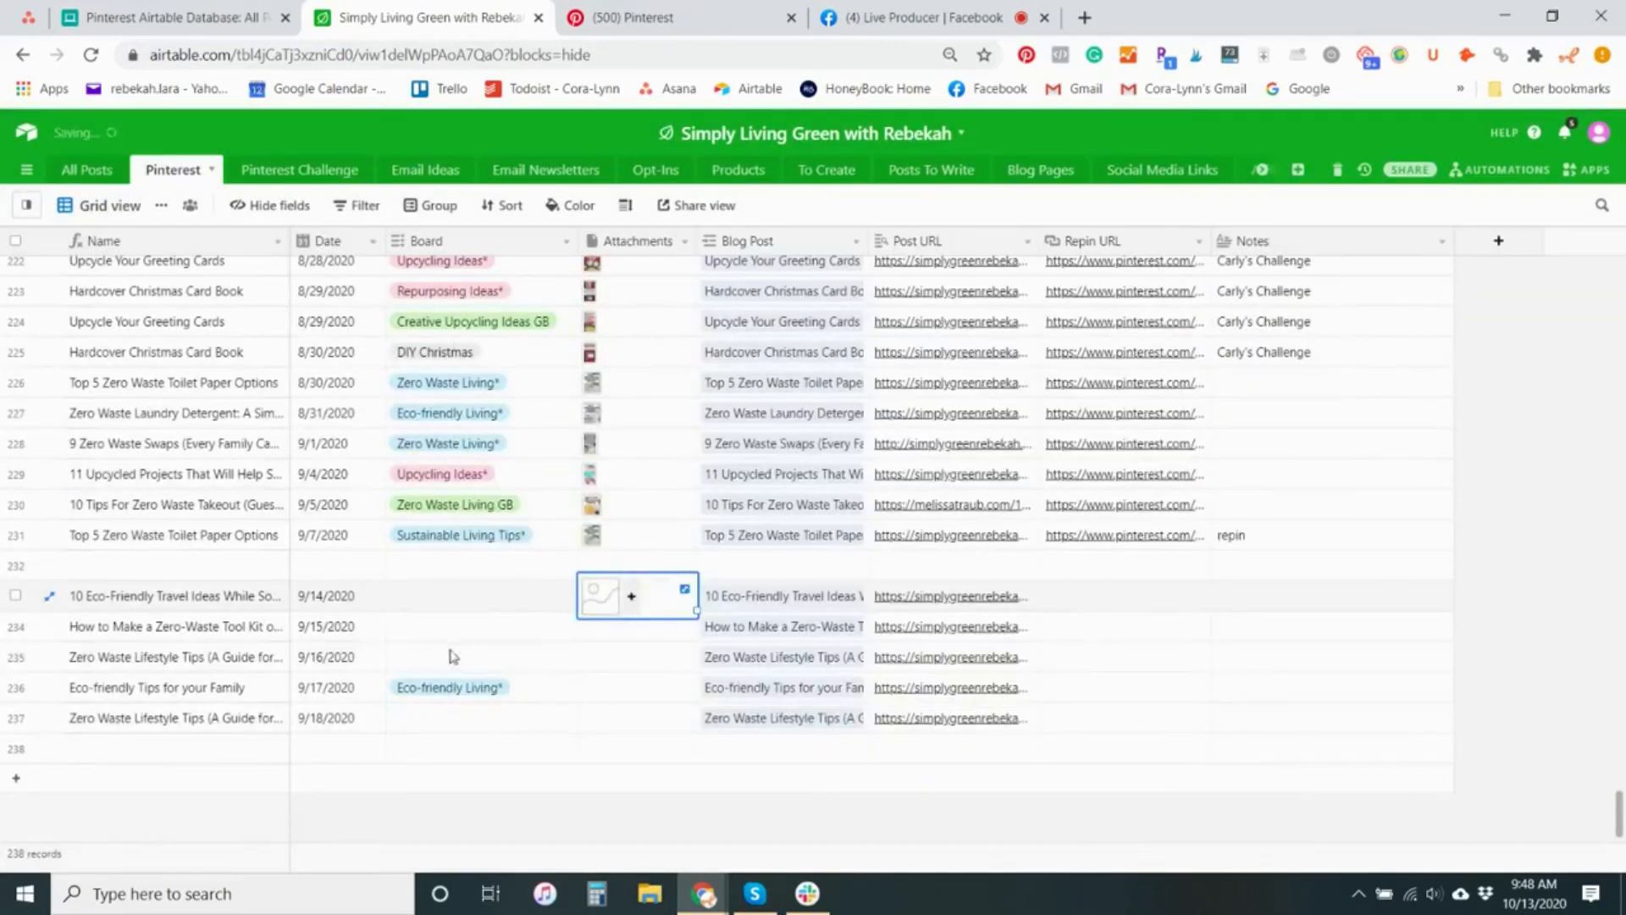
# Set the 9/14/2020 record's board to "Zero Waste Living*", look over the other board options and select its empty Repin URL
pyautogui.click(430, 598)
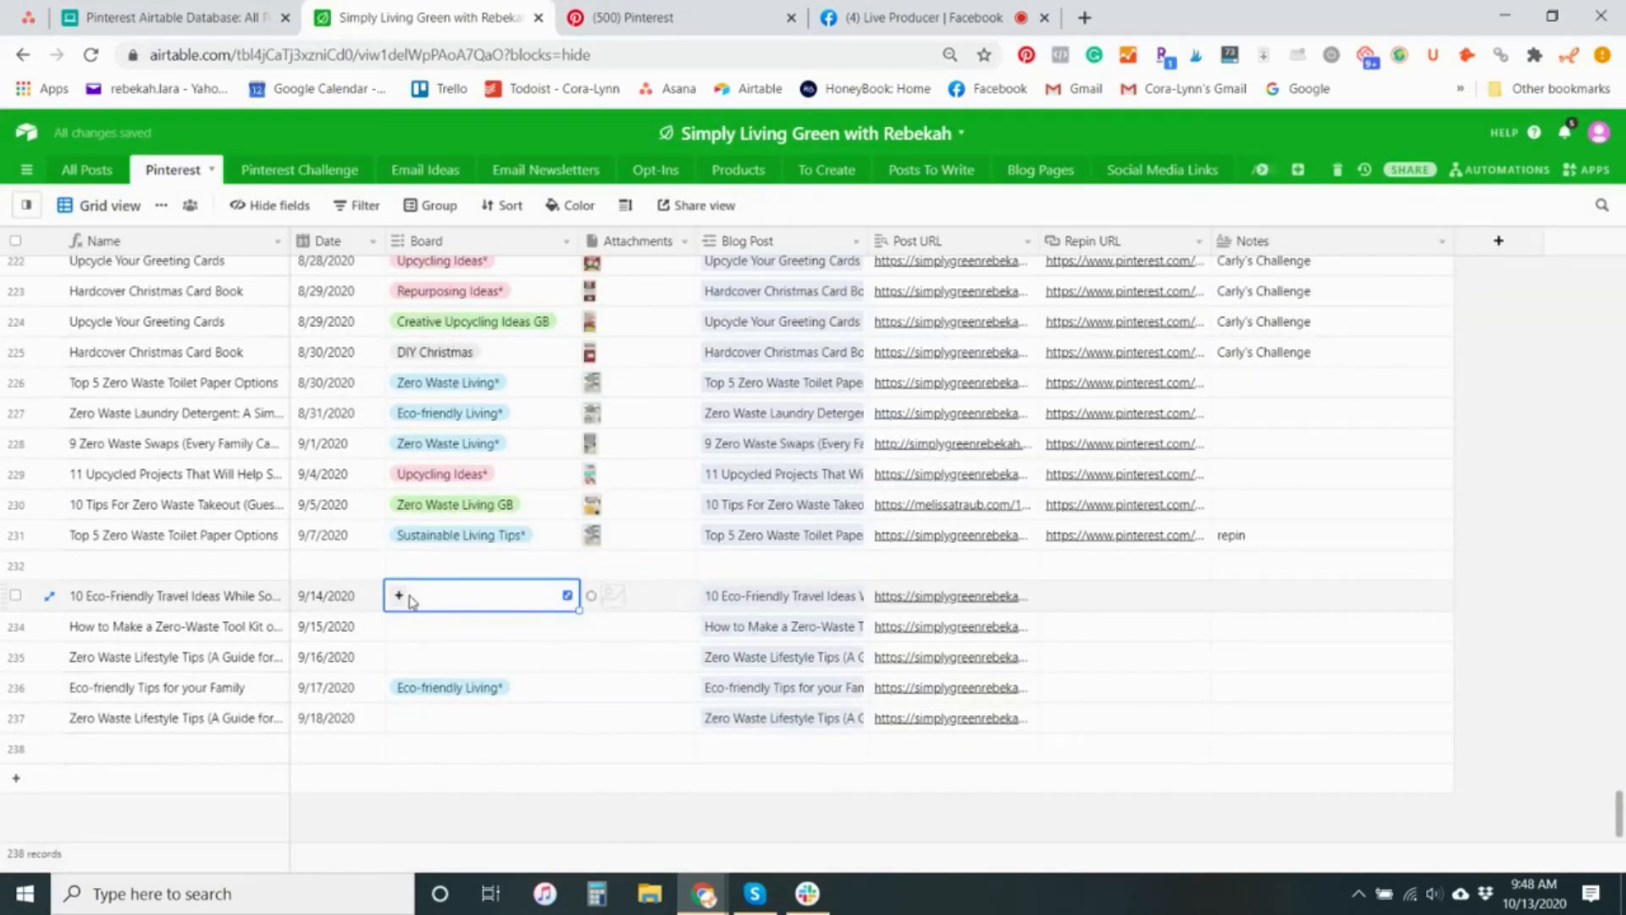
pyautogui.click(398, 596)
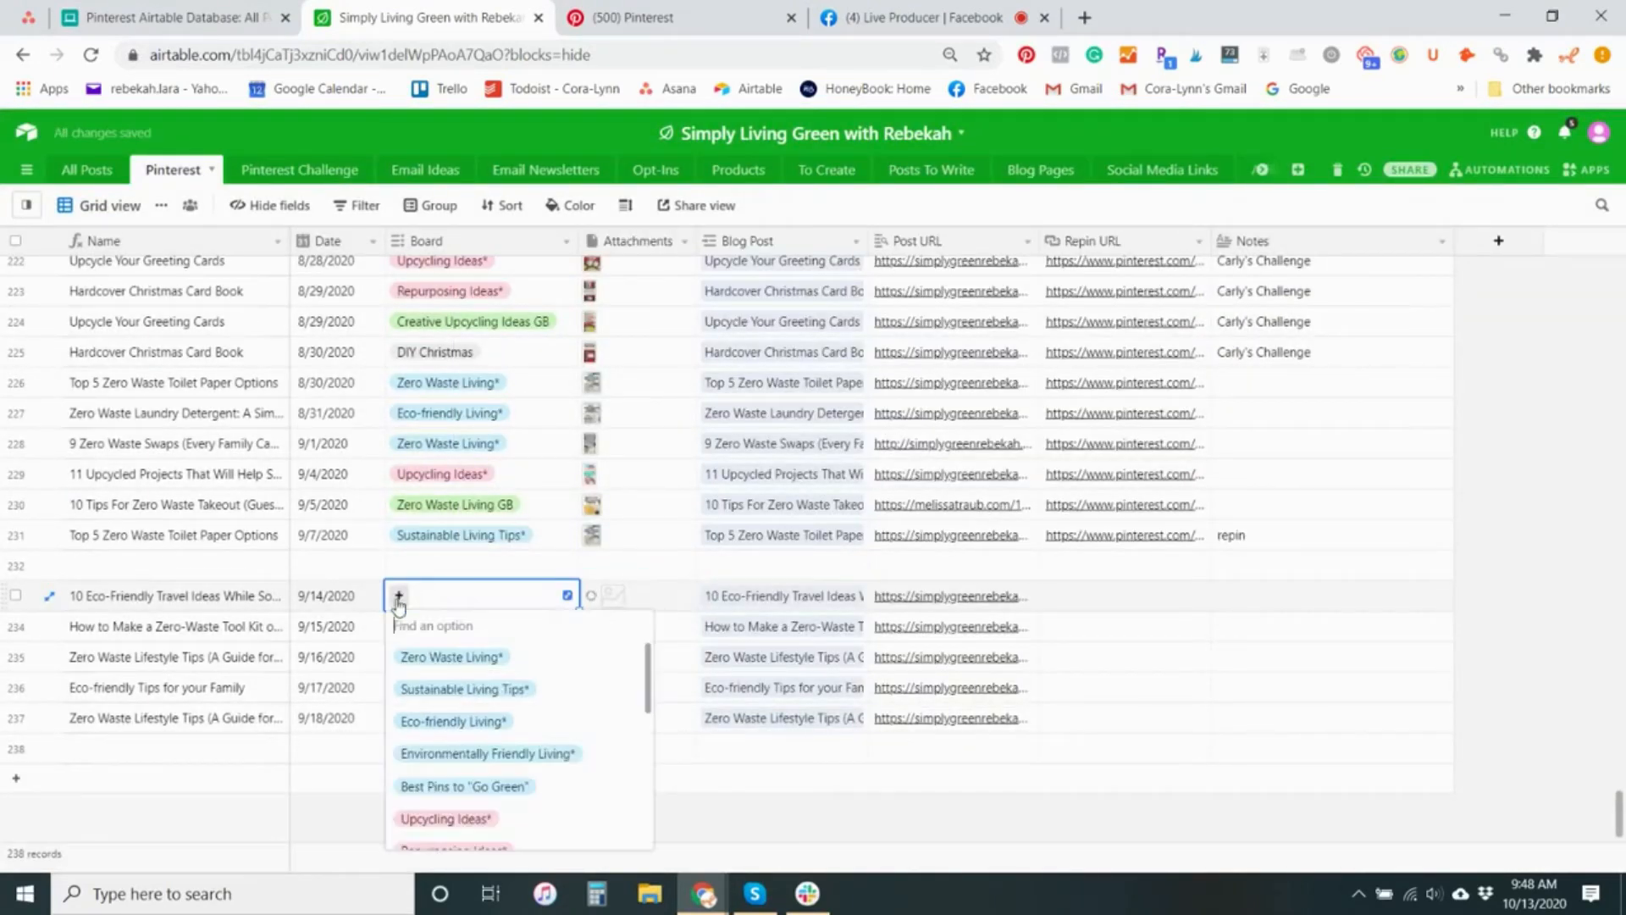
pyautogui.click(437, 659)
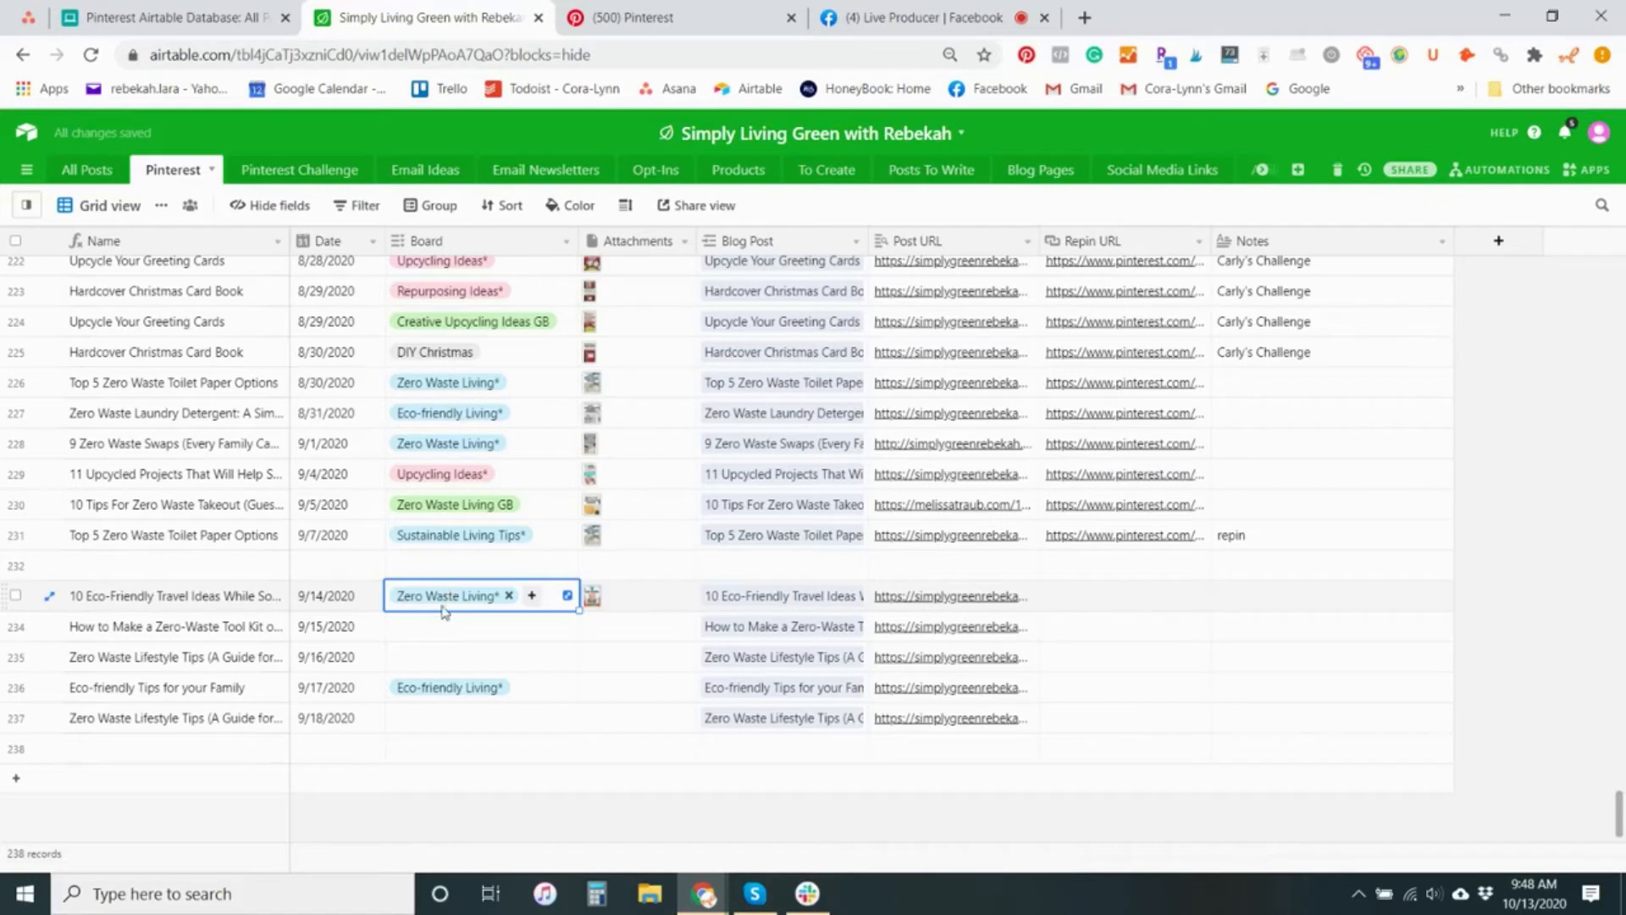
pyautogui.click(530, 596)
pyautogui.scroll(-5, 486, 712)
pyautogui.scroll(5, 497, 748)
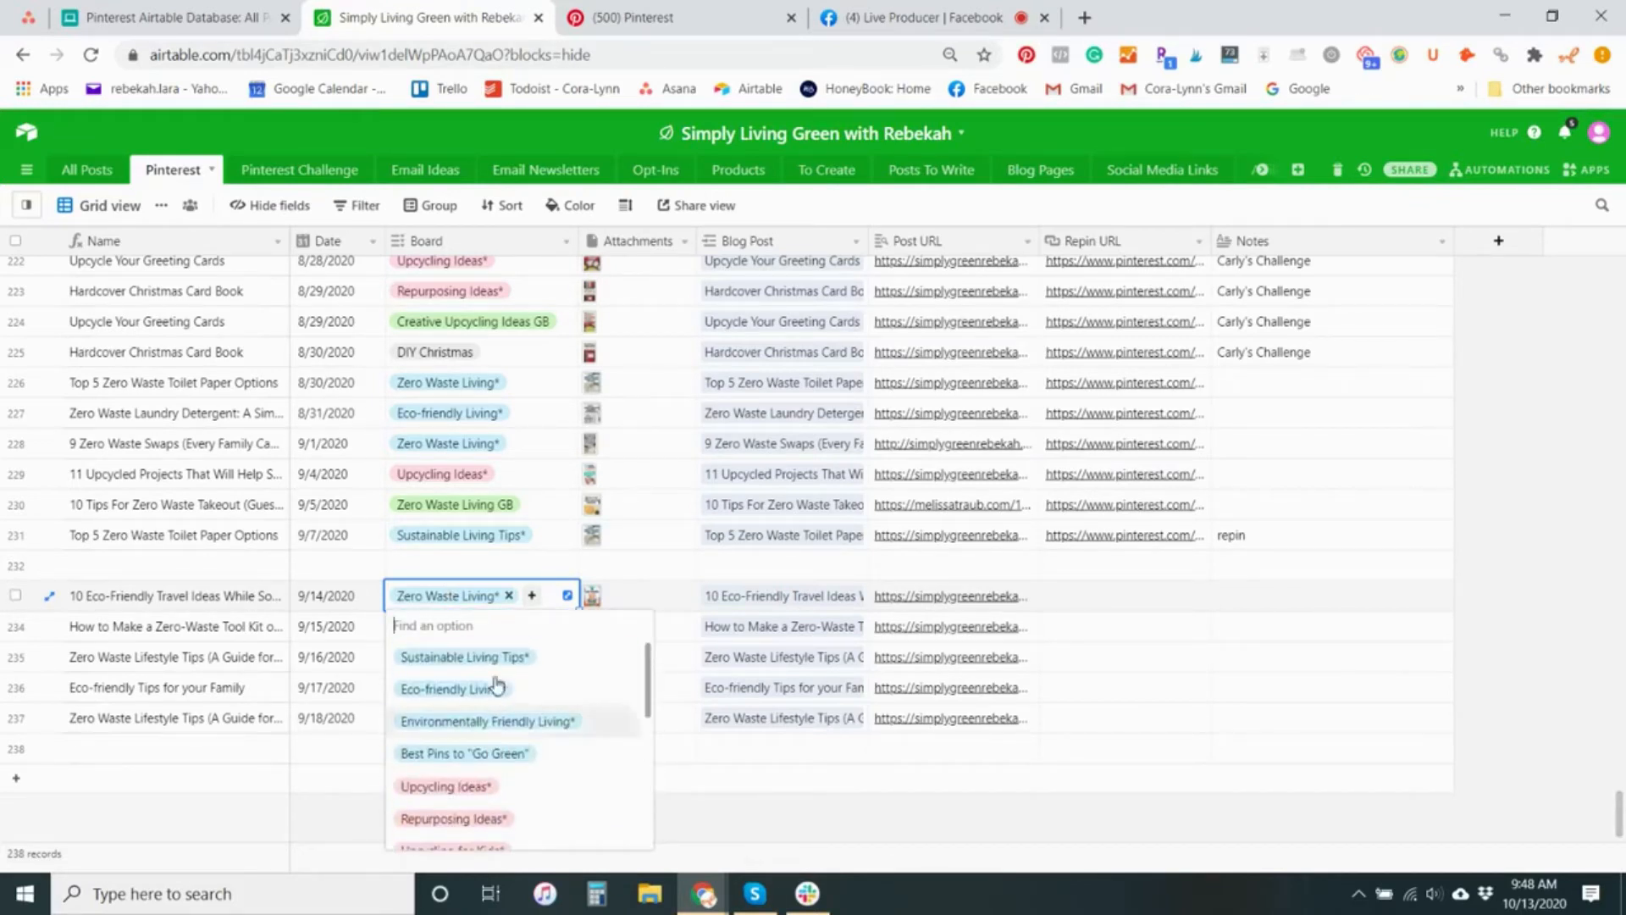
pyautogui.click(1098, 597)
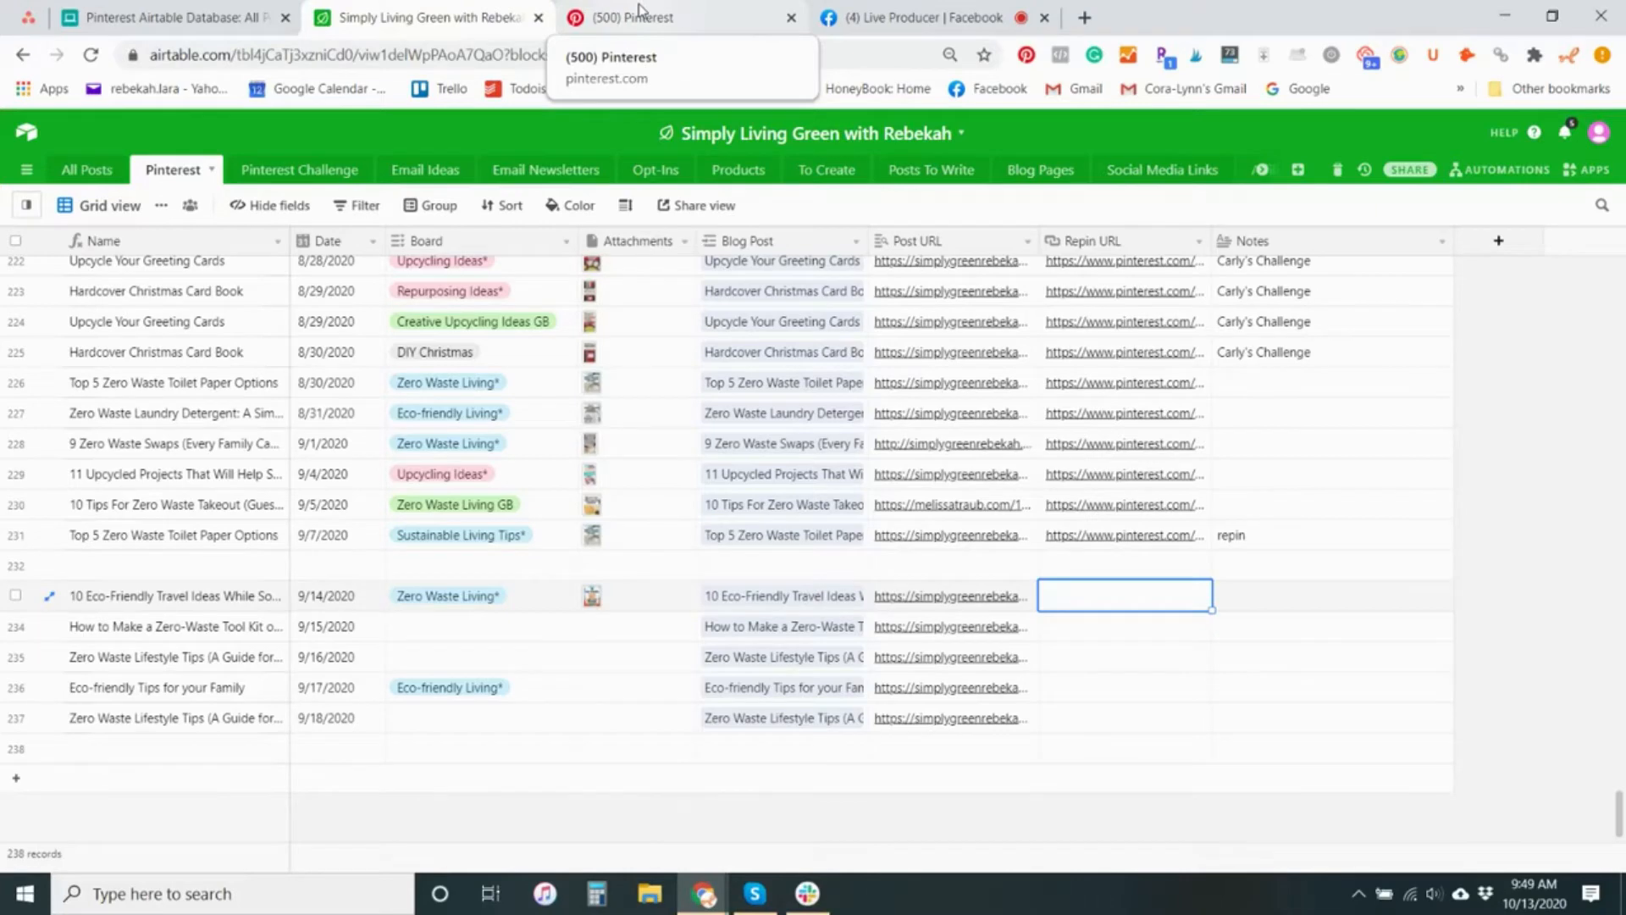
# Switch to Pinterest, start creating a new pin and dismiss the Canva template banner
pyautogui.click(639, 12)
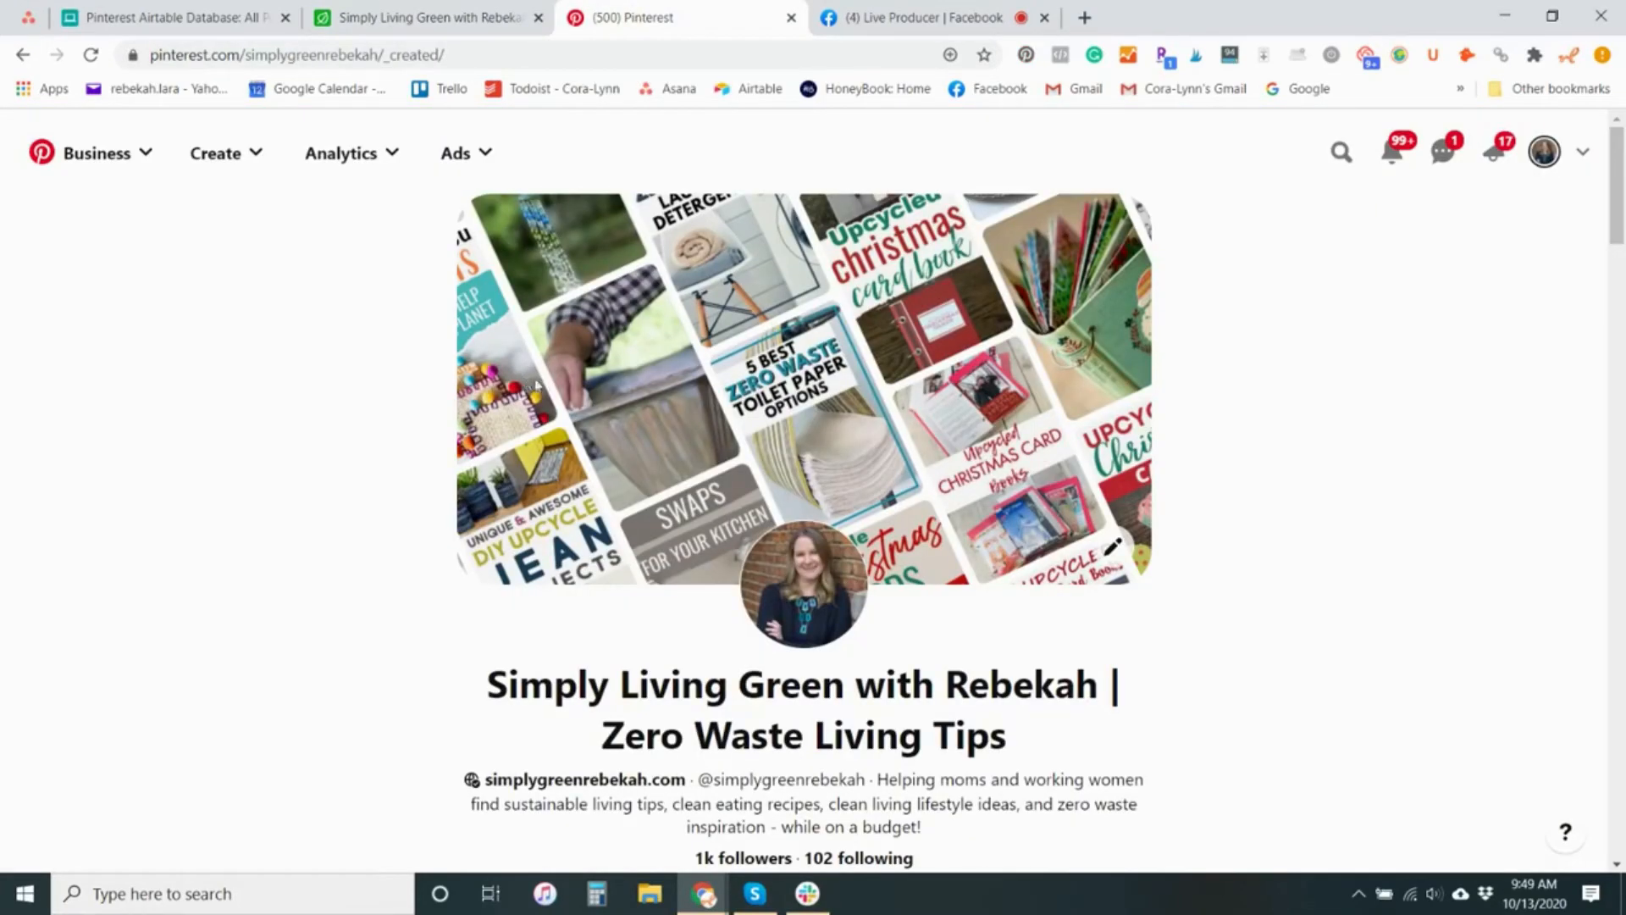
pyautogui.scroll(-5, 624, 542)
pyautogui.scroll(4, 628, 546)
pyautogui.click(218, 155)
pyautogui.click(169, 218)
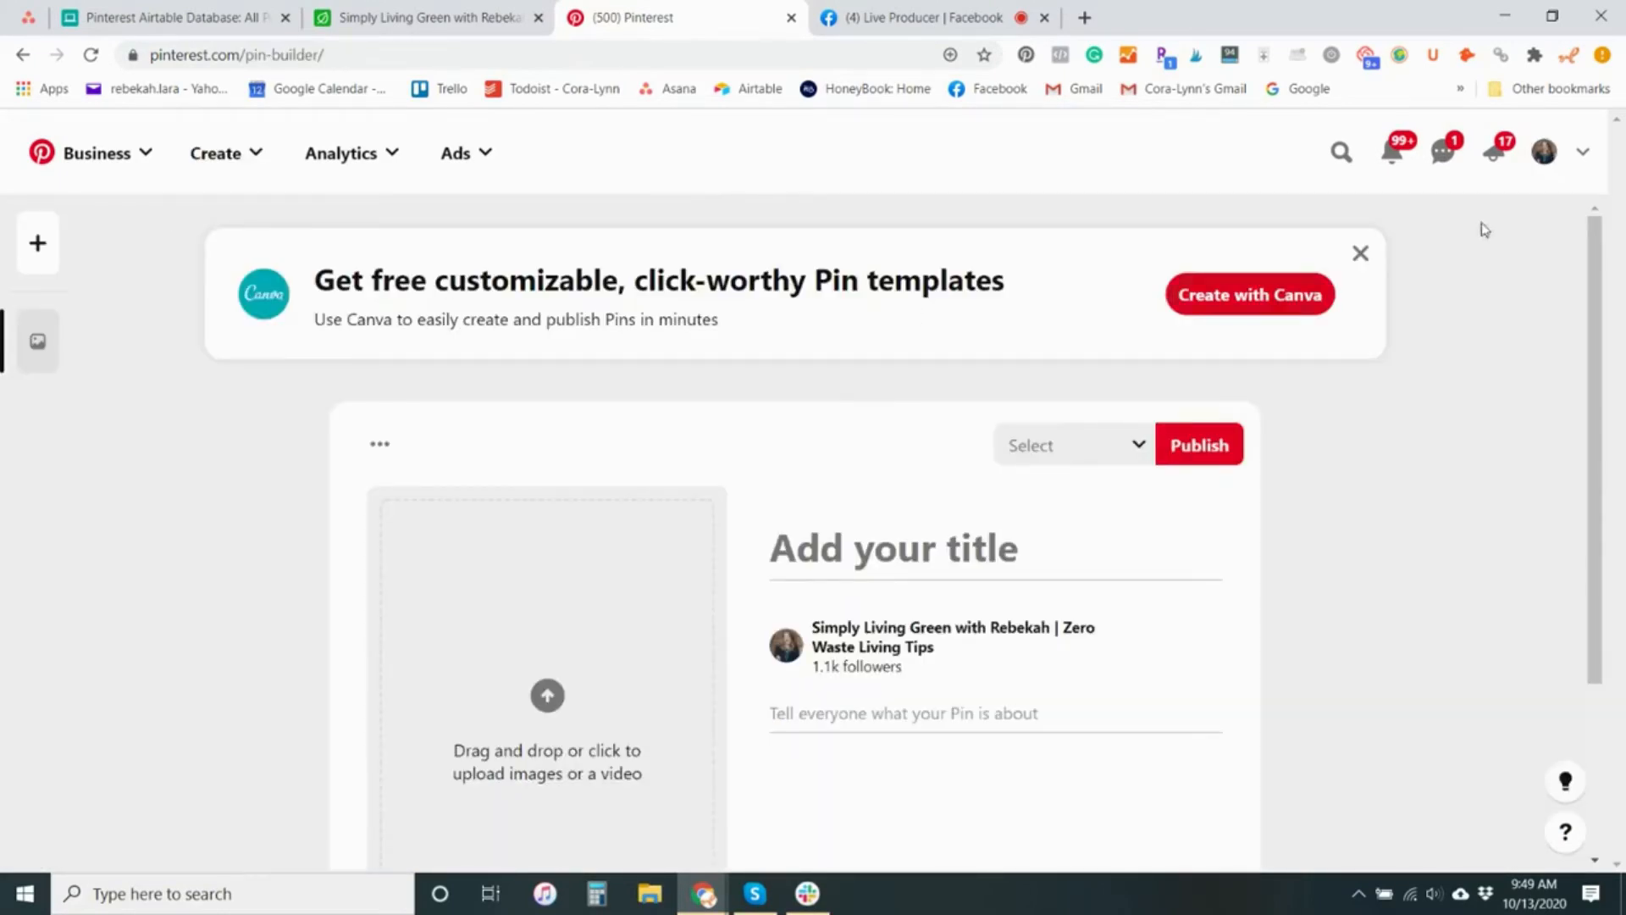
pyautogui.click(1361, 253)
pyautogui.scroll(-1, 1448, 472)
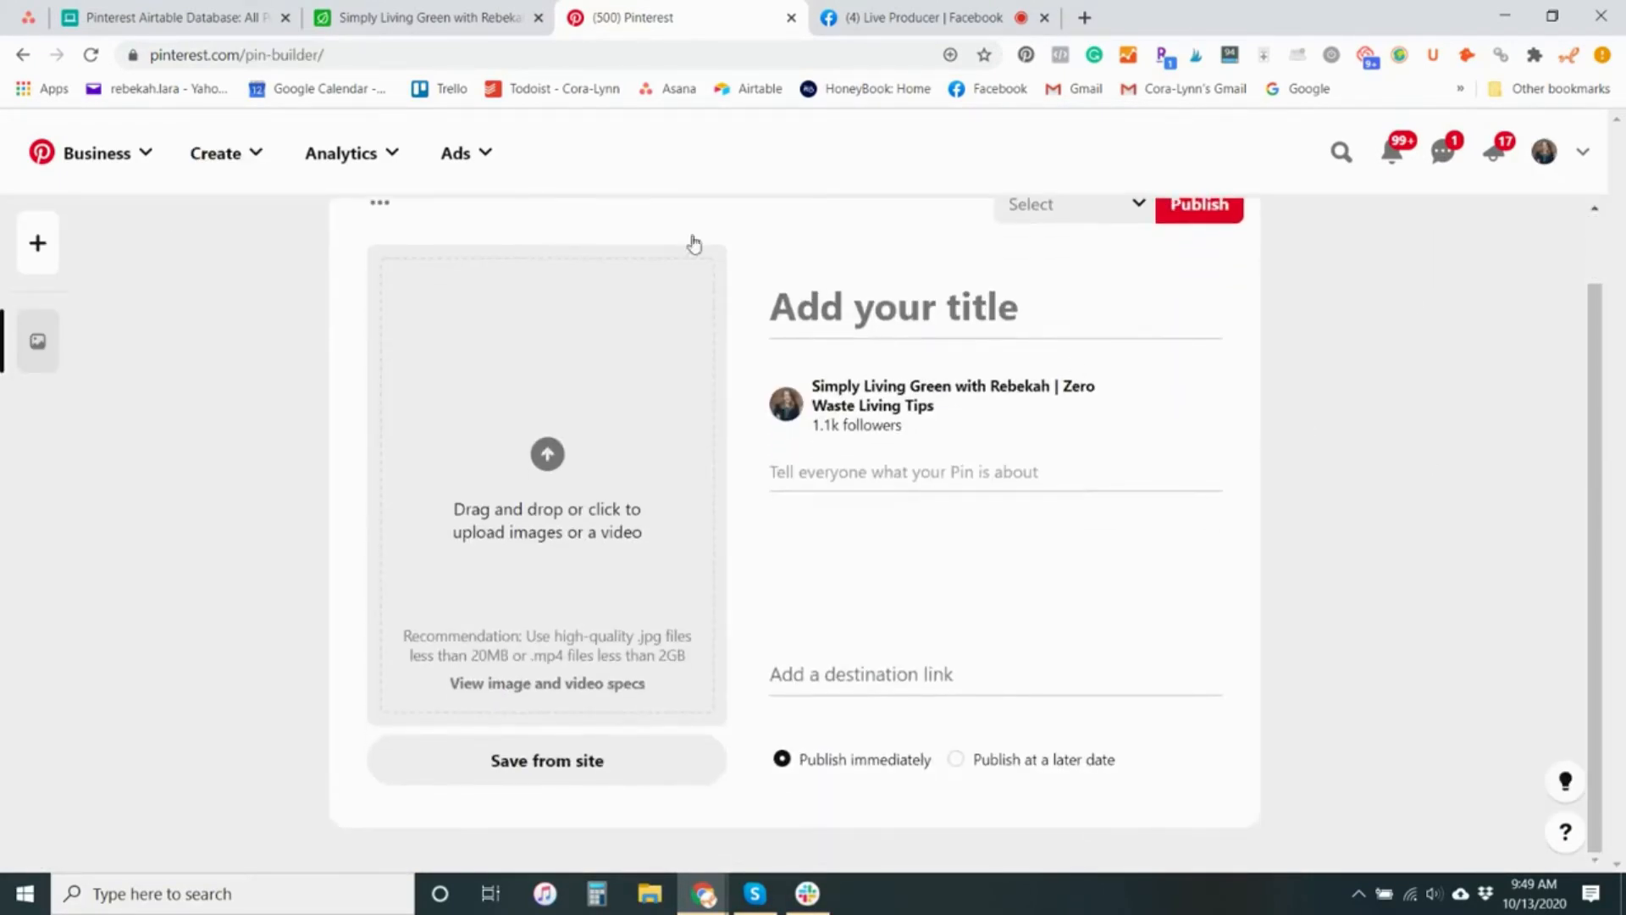
# Copy the post title from the blog post linked to the 9/14/2020 Airtable record and paste it as the new Pinterest pin's title
pyautogui.click(453, 16)
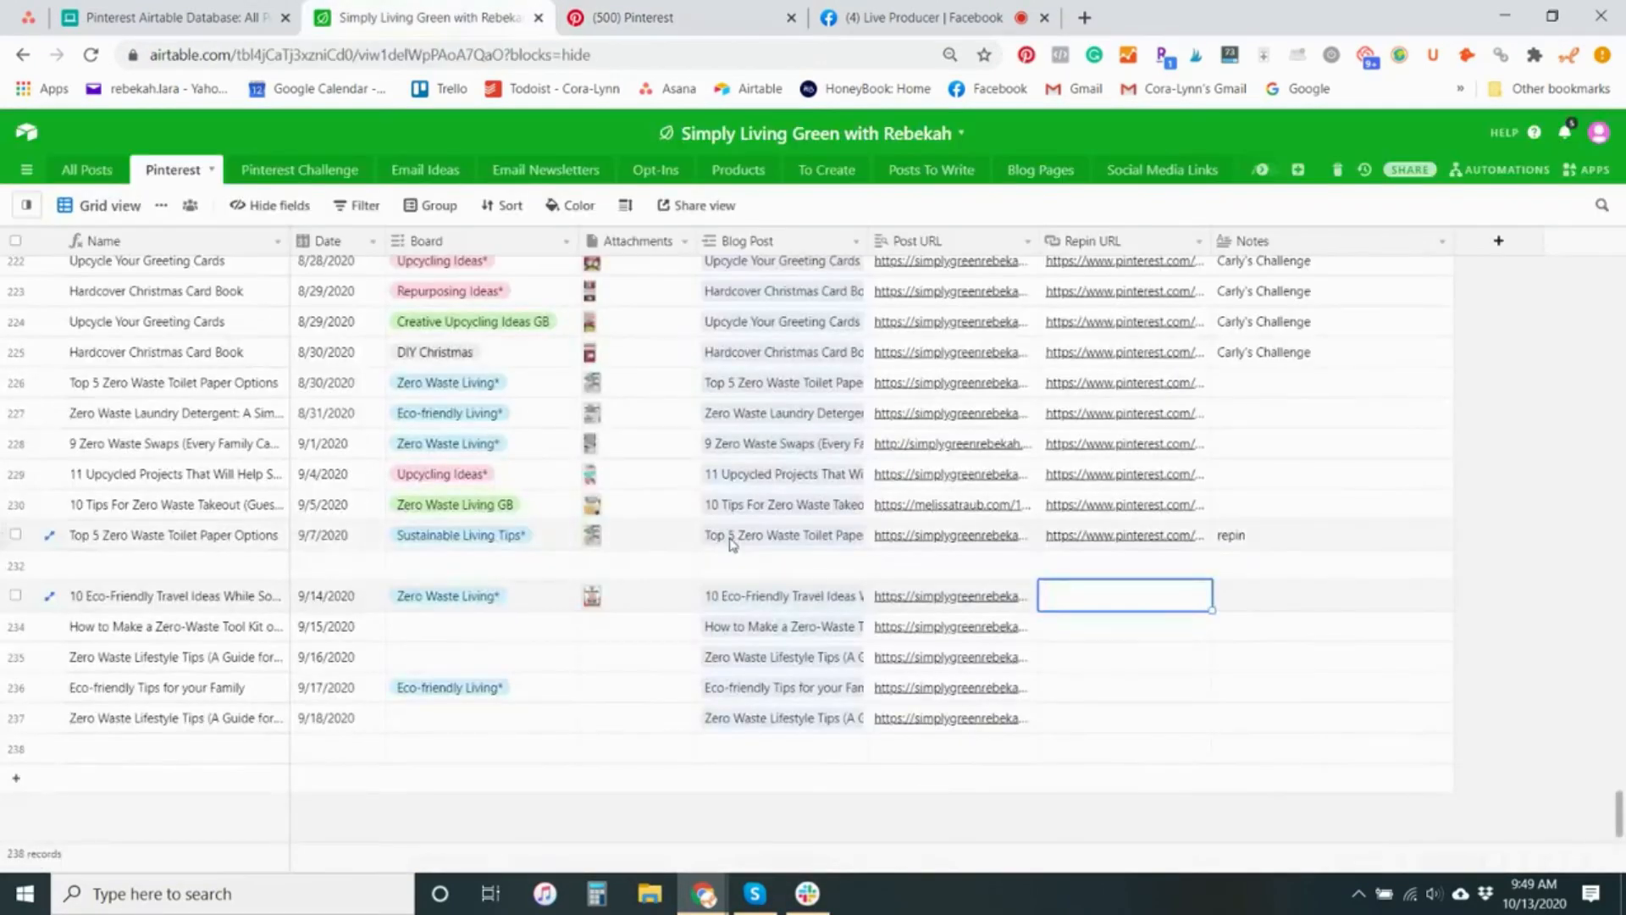
pyautogui.click(776, 600)
pyautogui.click(773, 583)
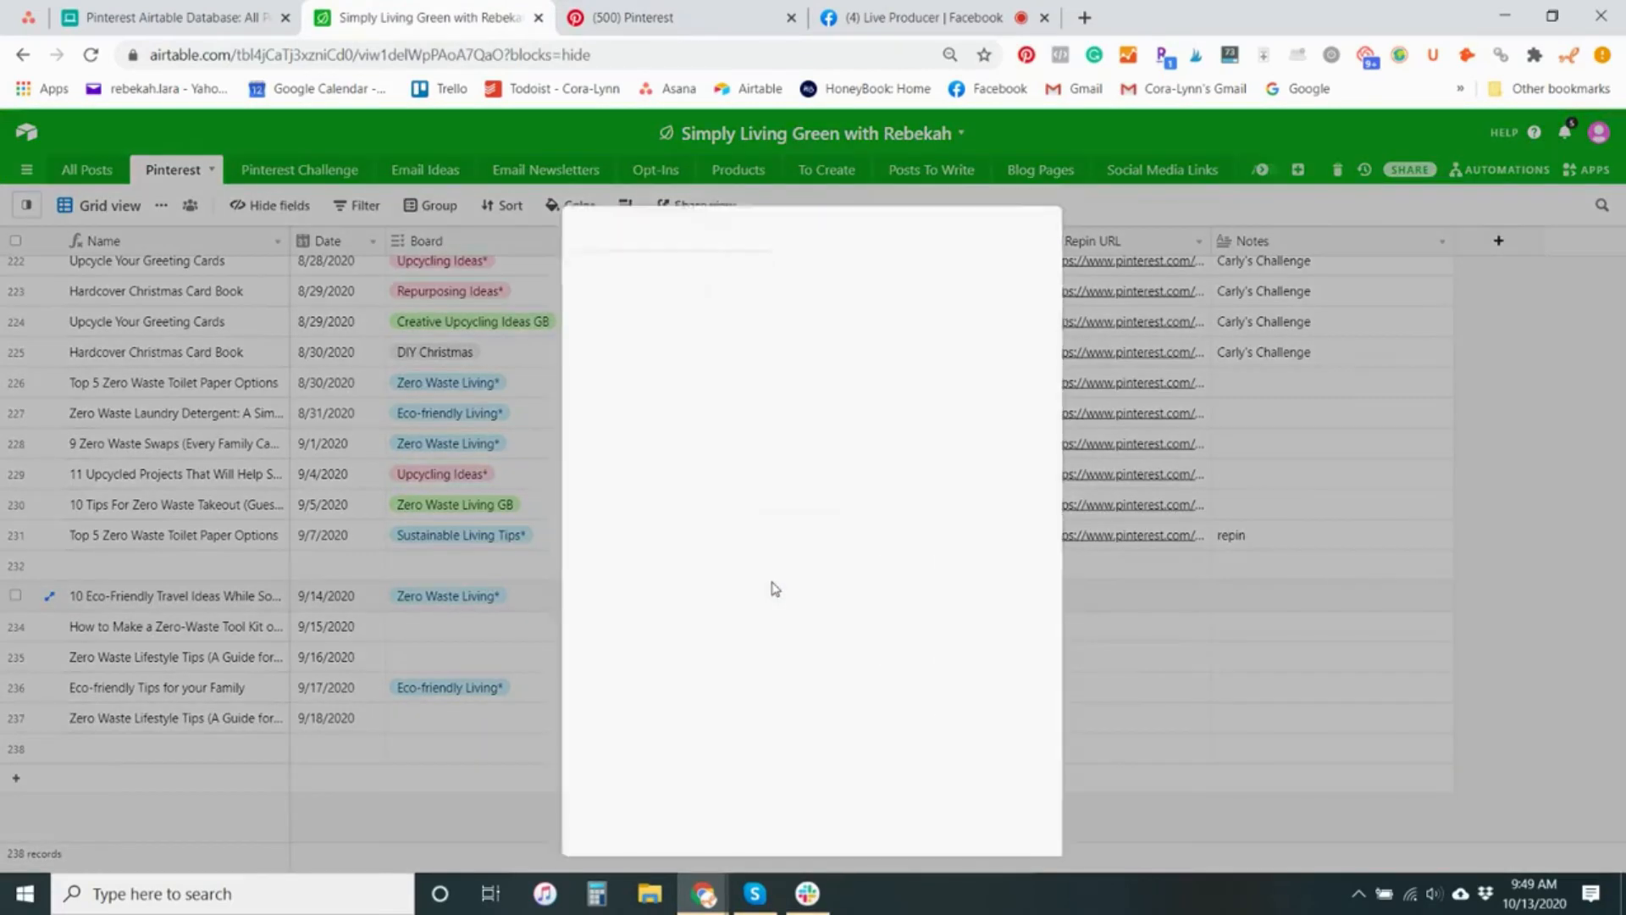
pyautogui.moveTo(910, 395); pyautogui.dragTo(546, 405)
pyautogui.hotkey('ctrl', 'c')
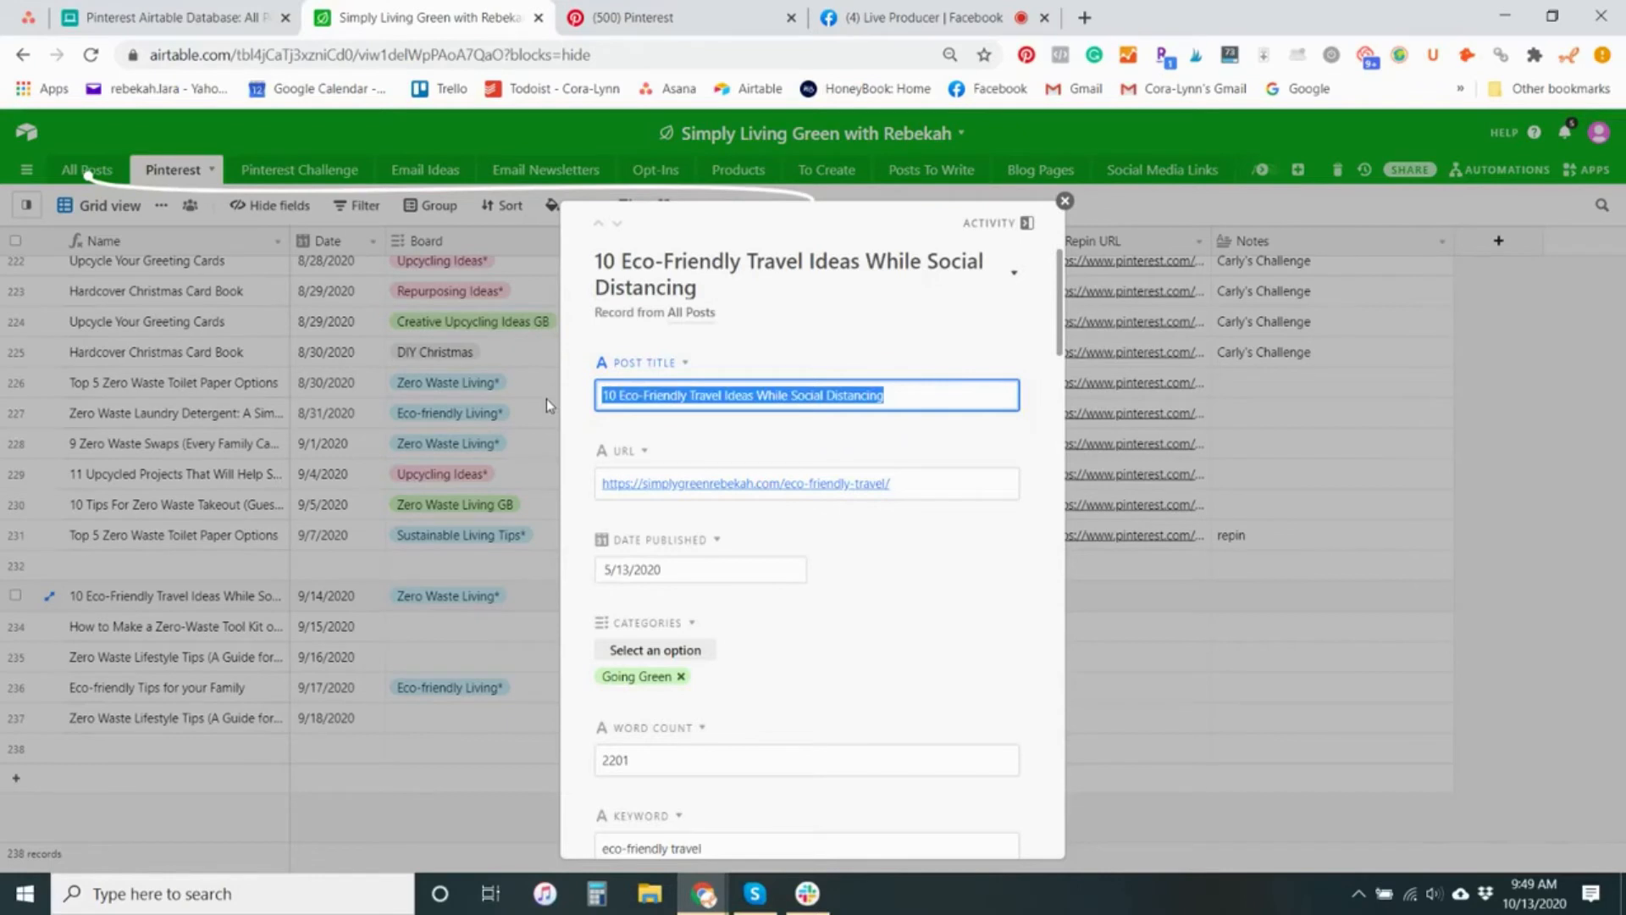
pyautogui.click(698, 16)
pyautogui.click(841, 302)
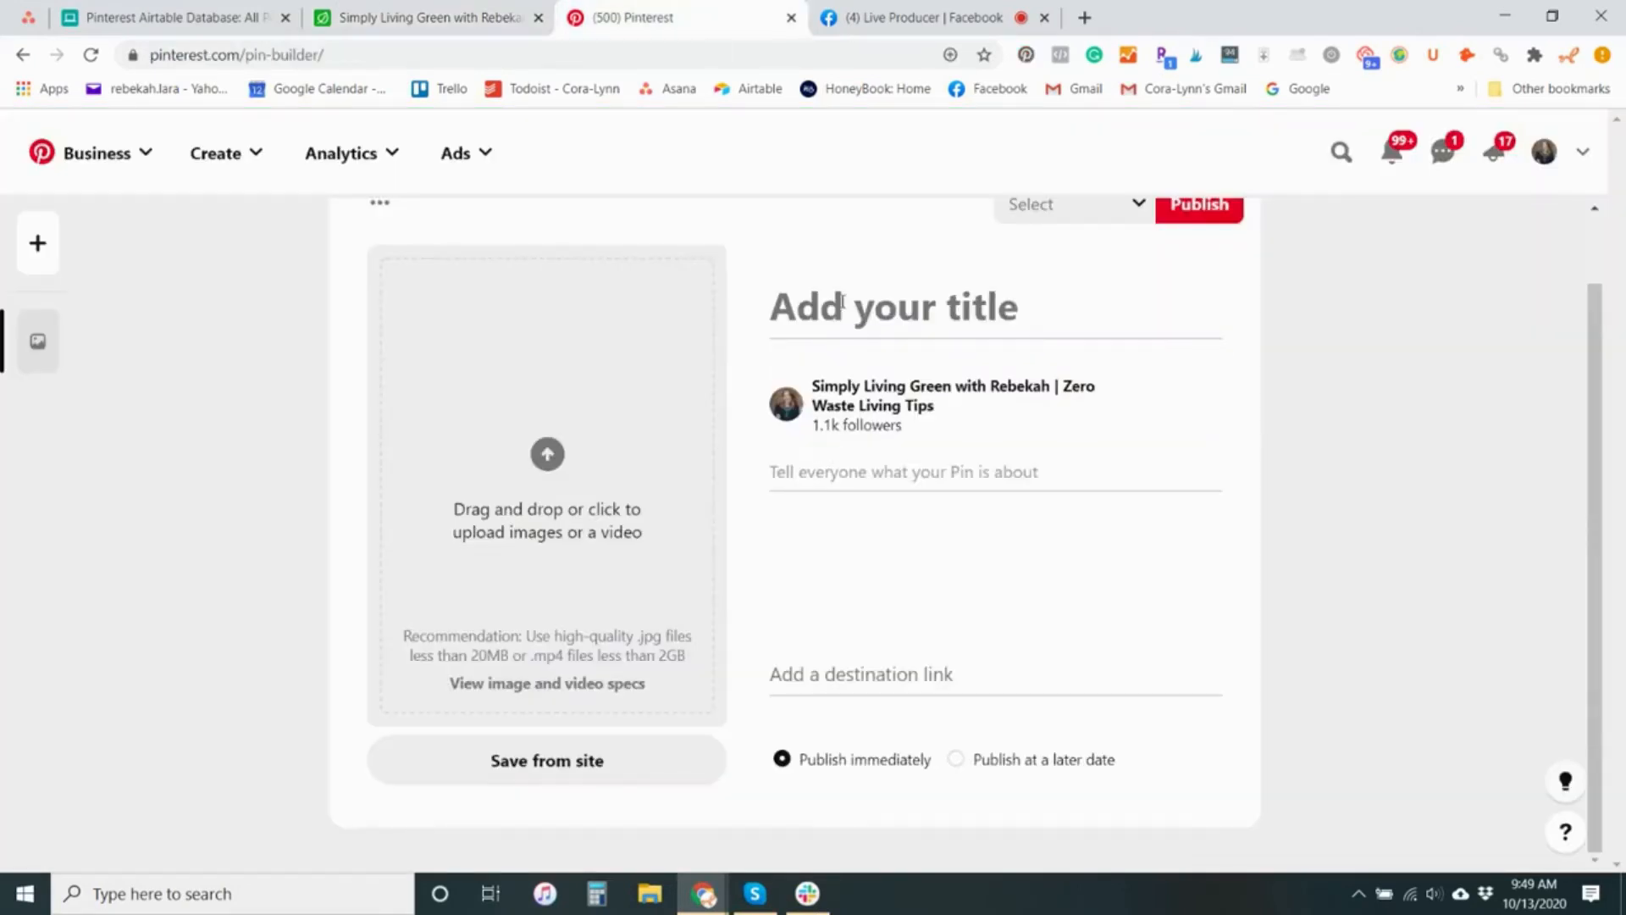
pyautogui.hotkey('ctrl', 'v')
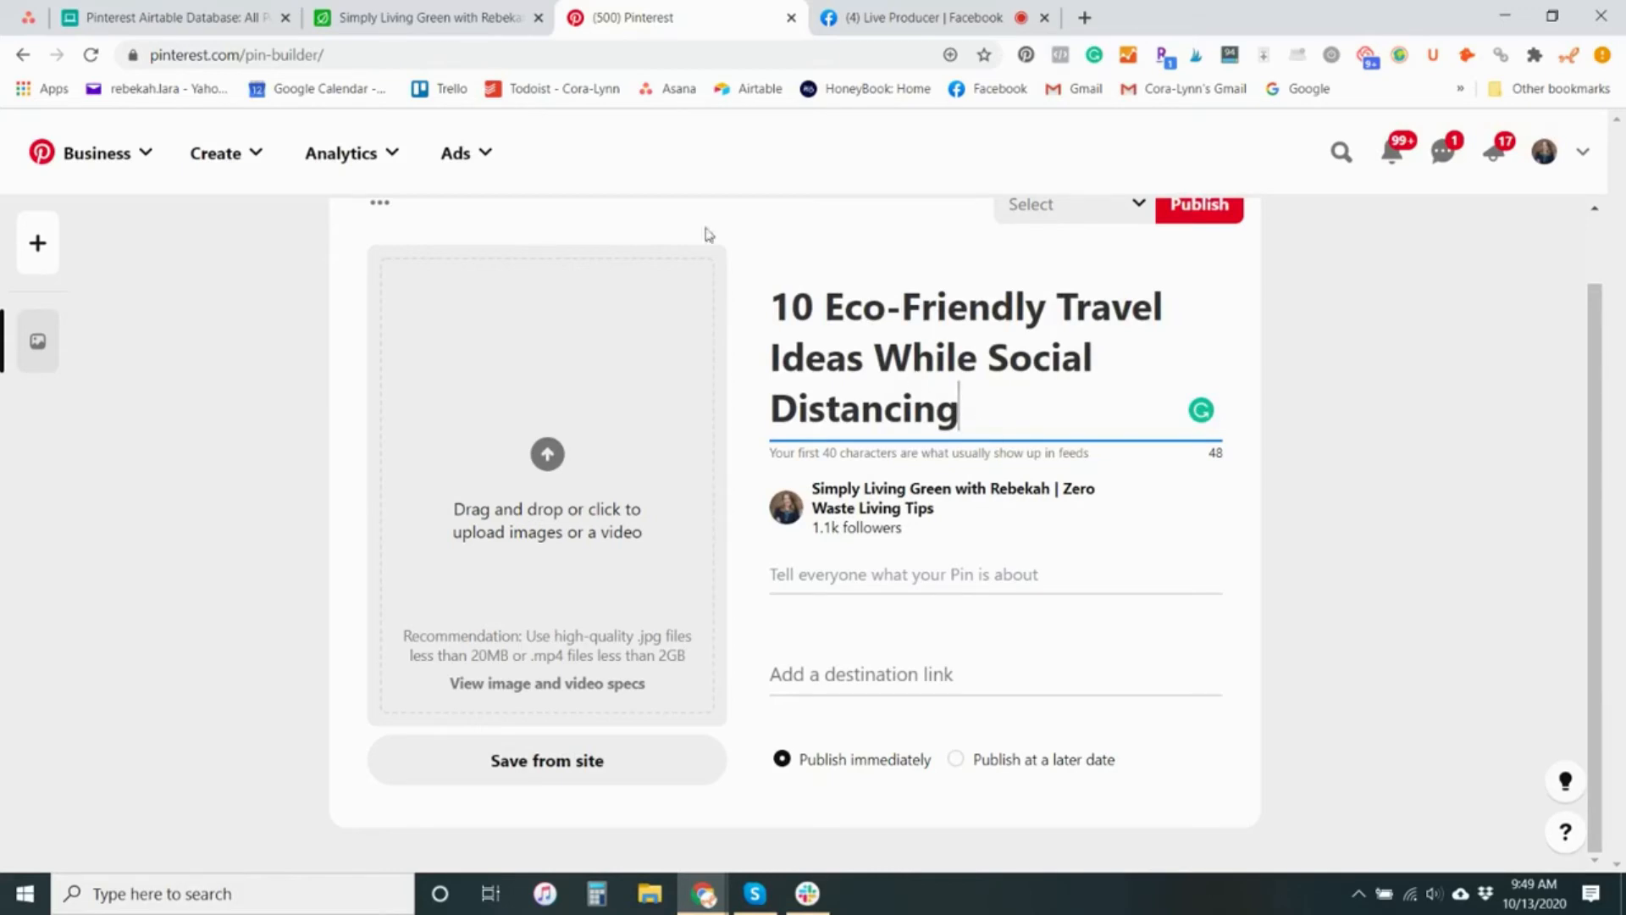
# Copy the travel ideas post's URL from its Airtable record and paste it as the Pinterest pin's destination link
pyautogui.click(393, 7)
pyautogui.moveTo(915, 483); pyautogui.dragTo(573, 500)
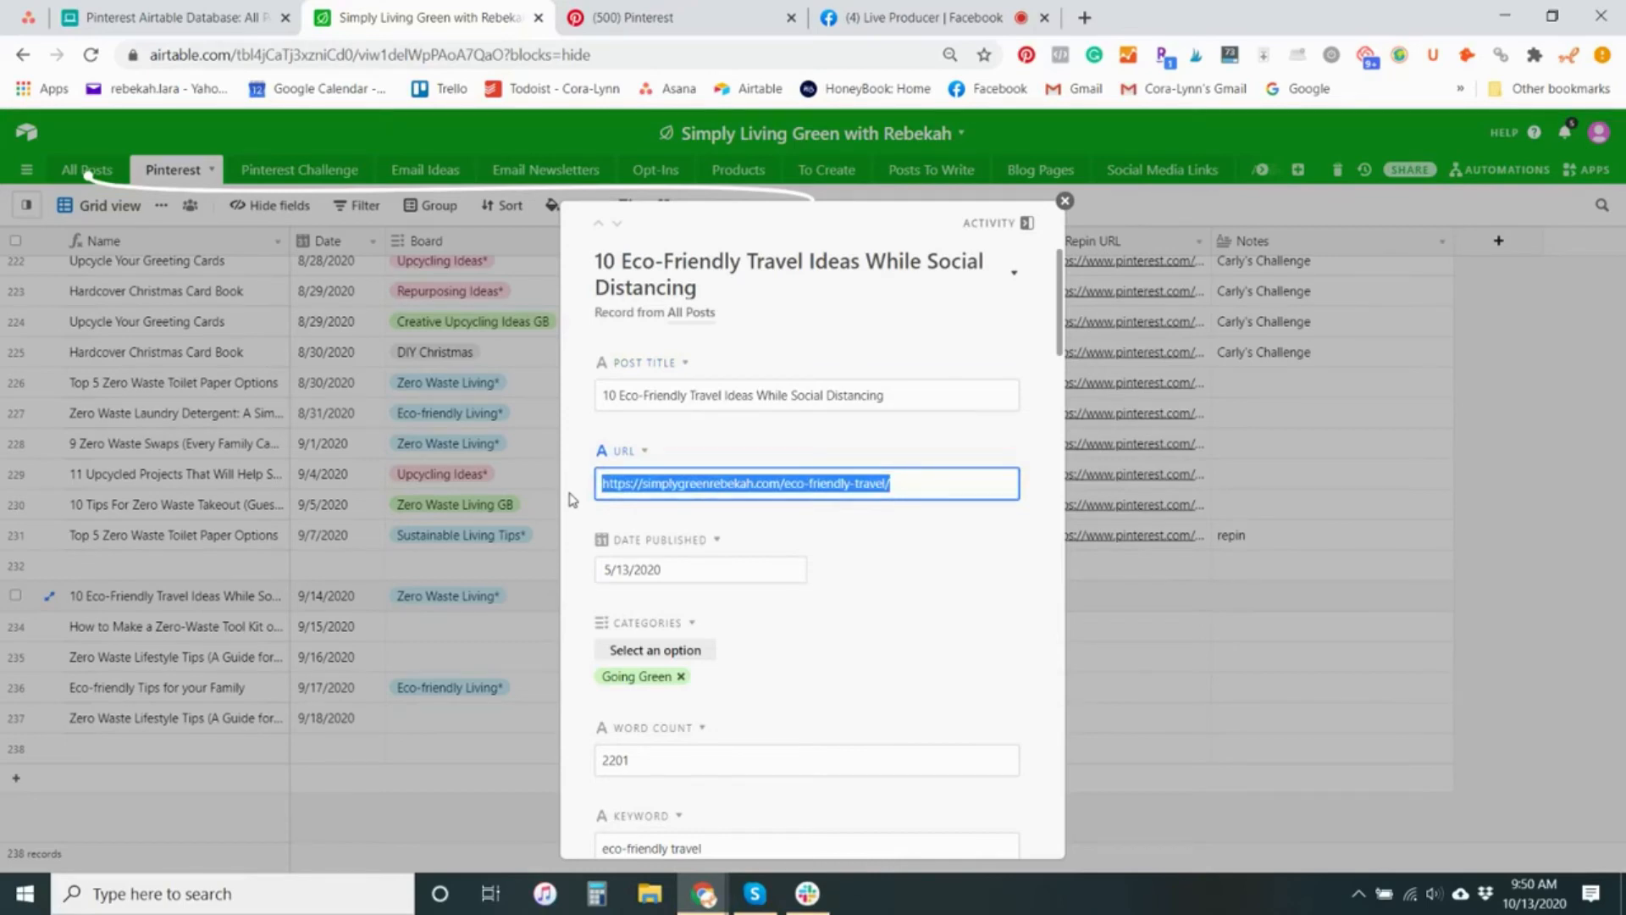
pyautogui.hotkey('ctrl', 'c')
pyautogui.click(644, 17)
pyautogui.press('Tab')
pyautogui.press('Tab')
pyautogui.hotkey('ctrl', 'v')
# Copy the full Pinterest Copy text from the post's Airtable record and paste it as the Pinterest pin's description
pyautogui.click(381, 18)
pyautogui.scroll(-8, 880, 578)
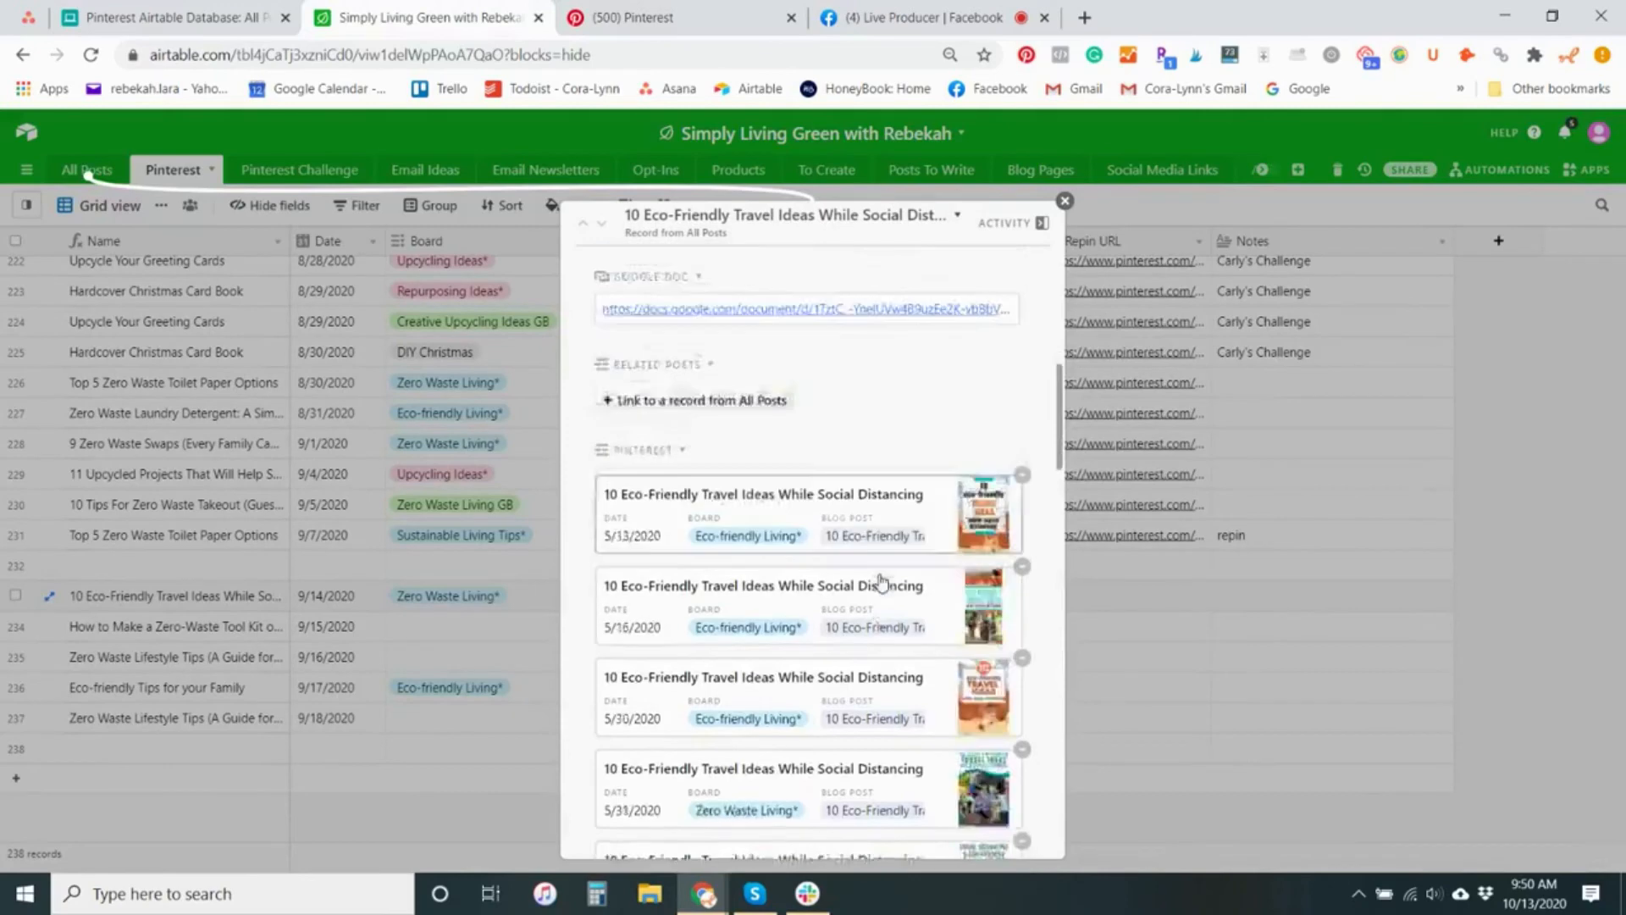
pyautogui.scroll(-10, 878, 573)
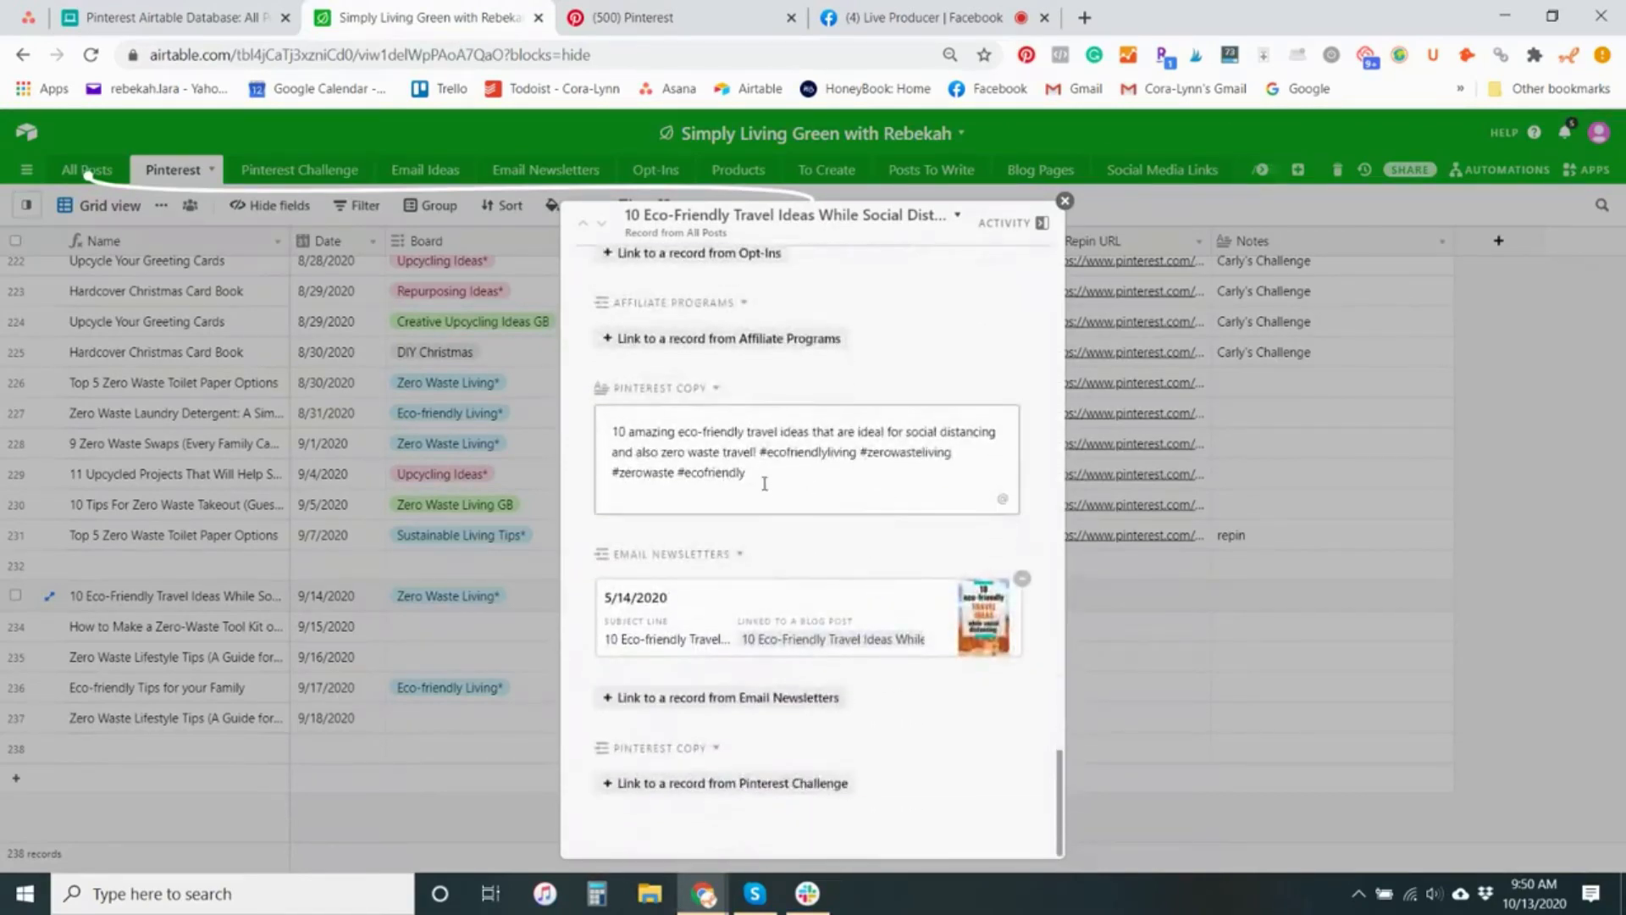
pyautogui.moveTo(762, 479); pyautogui.dragTo(609, 424)
pyautogui.hotkey('ctrl', 'c')
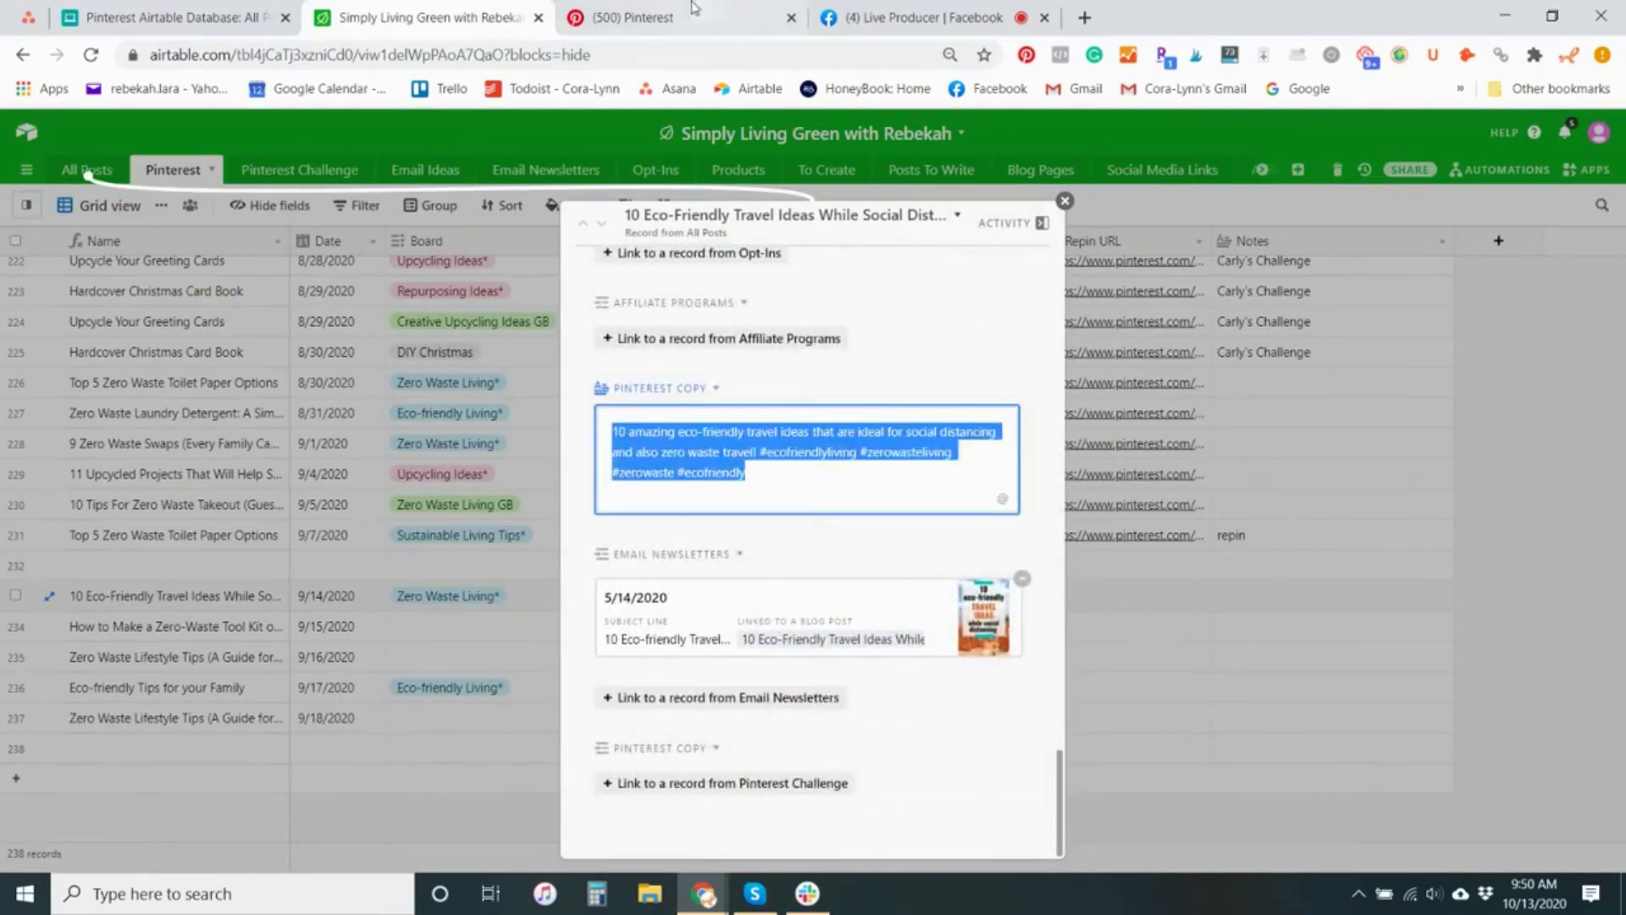
pyautogui.hotkey('ctrl', 'Tab')
pyautogui.click(797, 565)
pyautogui.hotkey('ctrl', 'v')
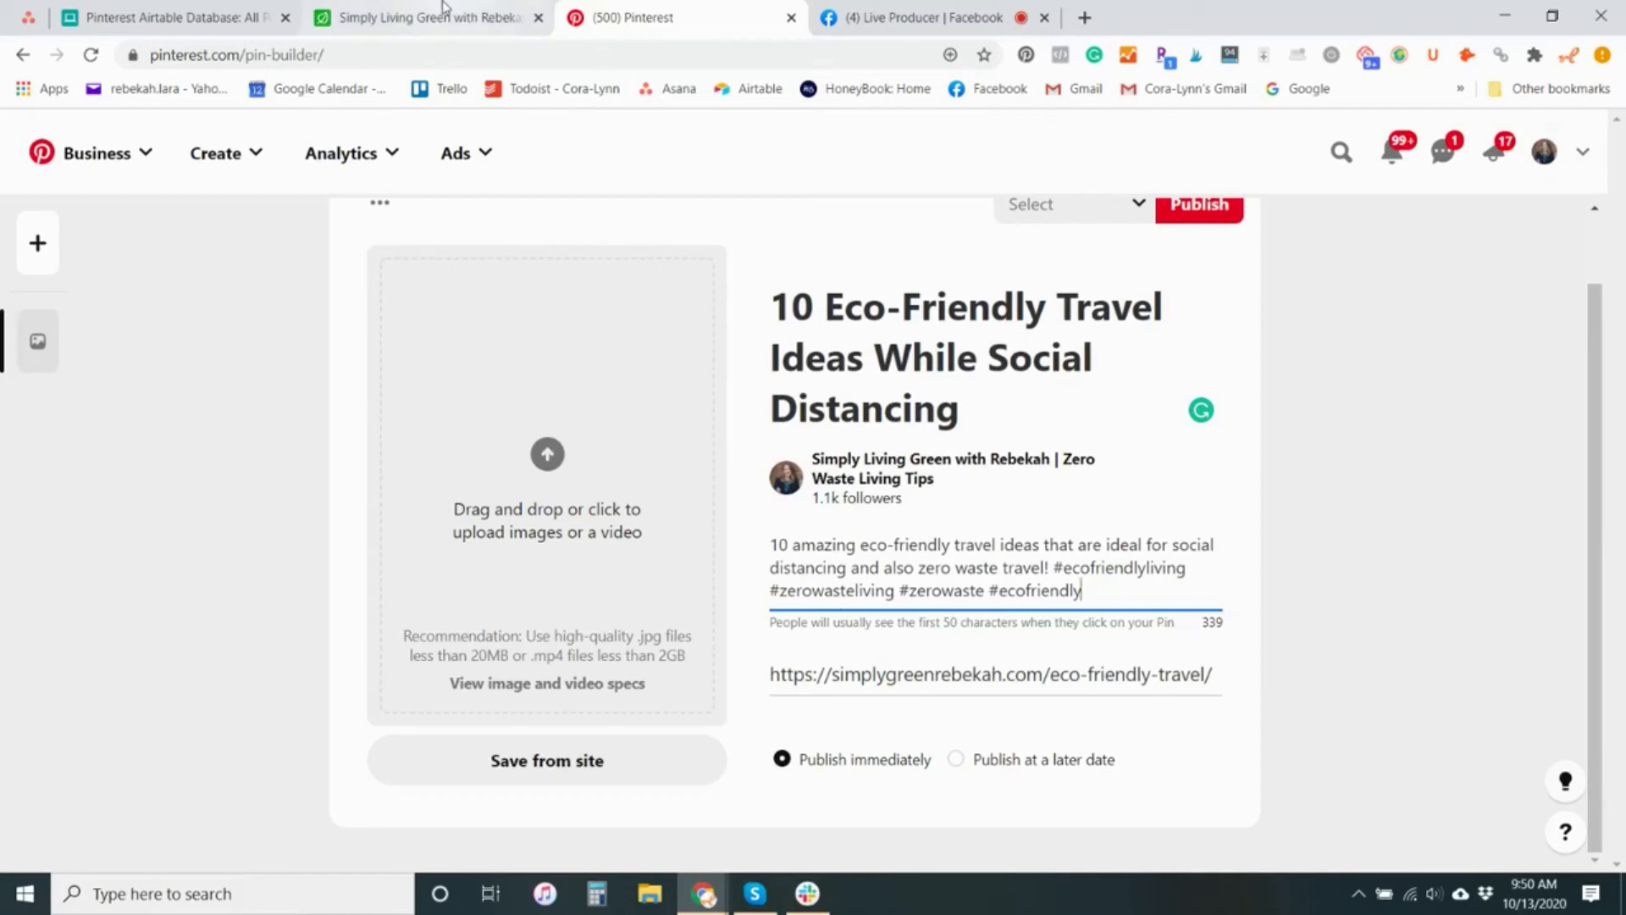
# Upload the image "Eco Friendly Travel_Pinterest 1" to the new pin
pyautogui.click(548, 457)
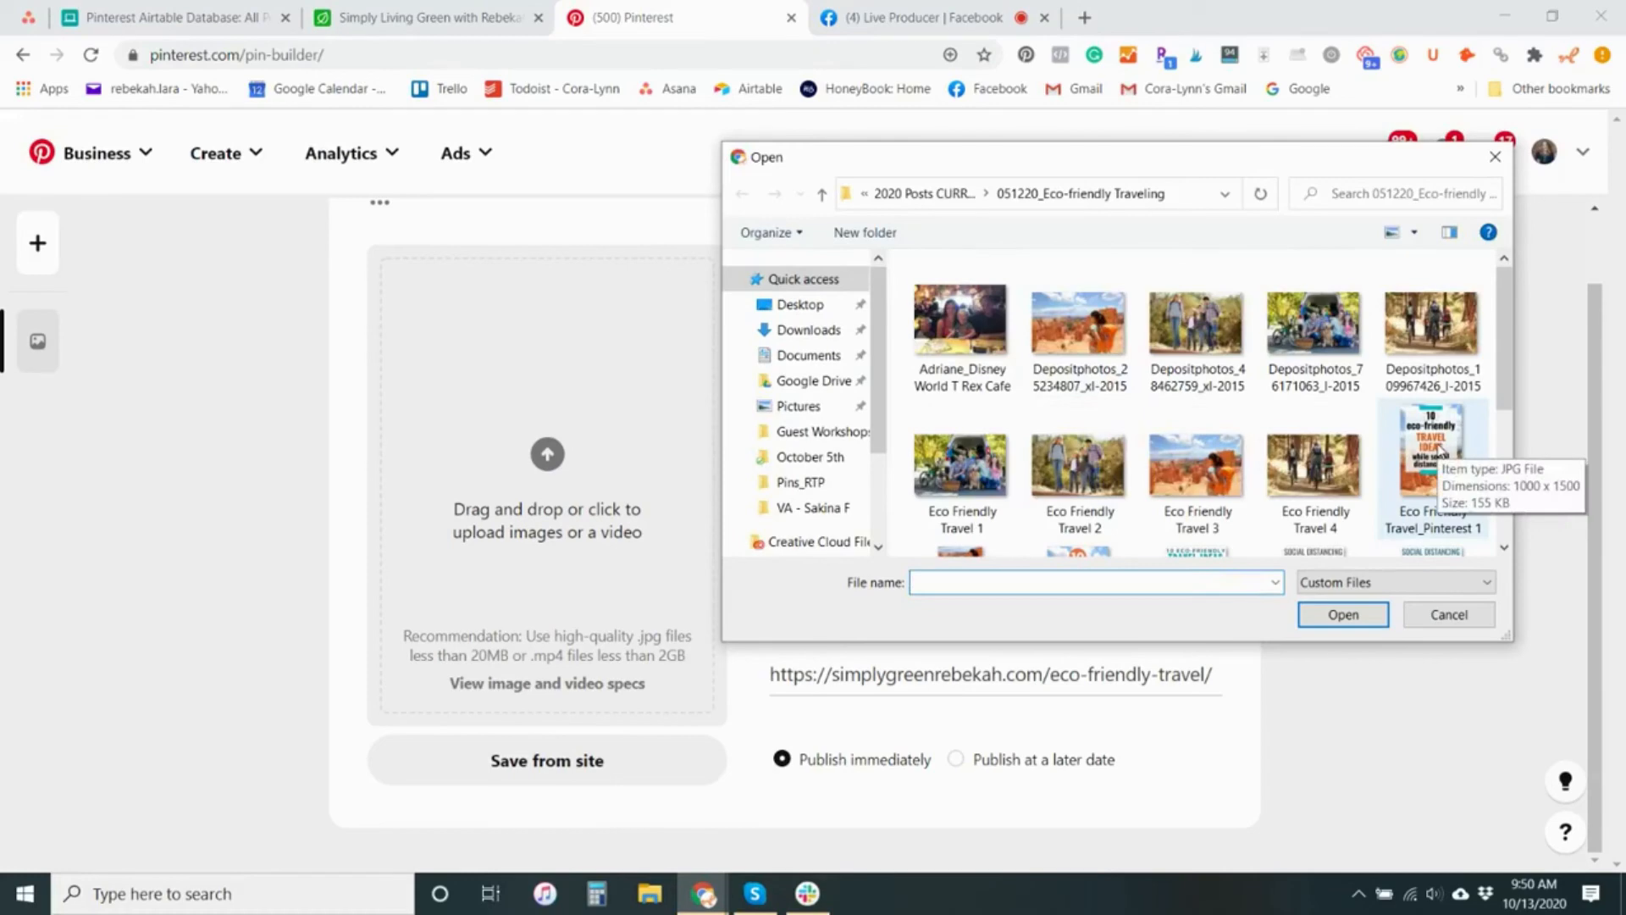
pyautogui.click(1438, 449)
pyautogui.click(1342, 614)
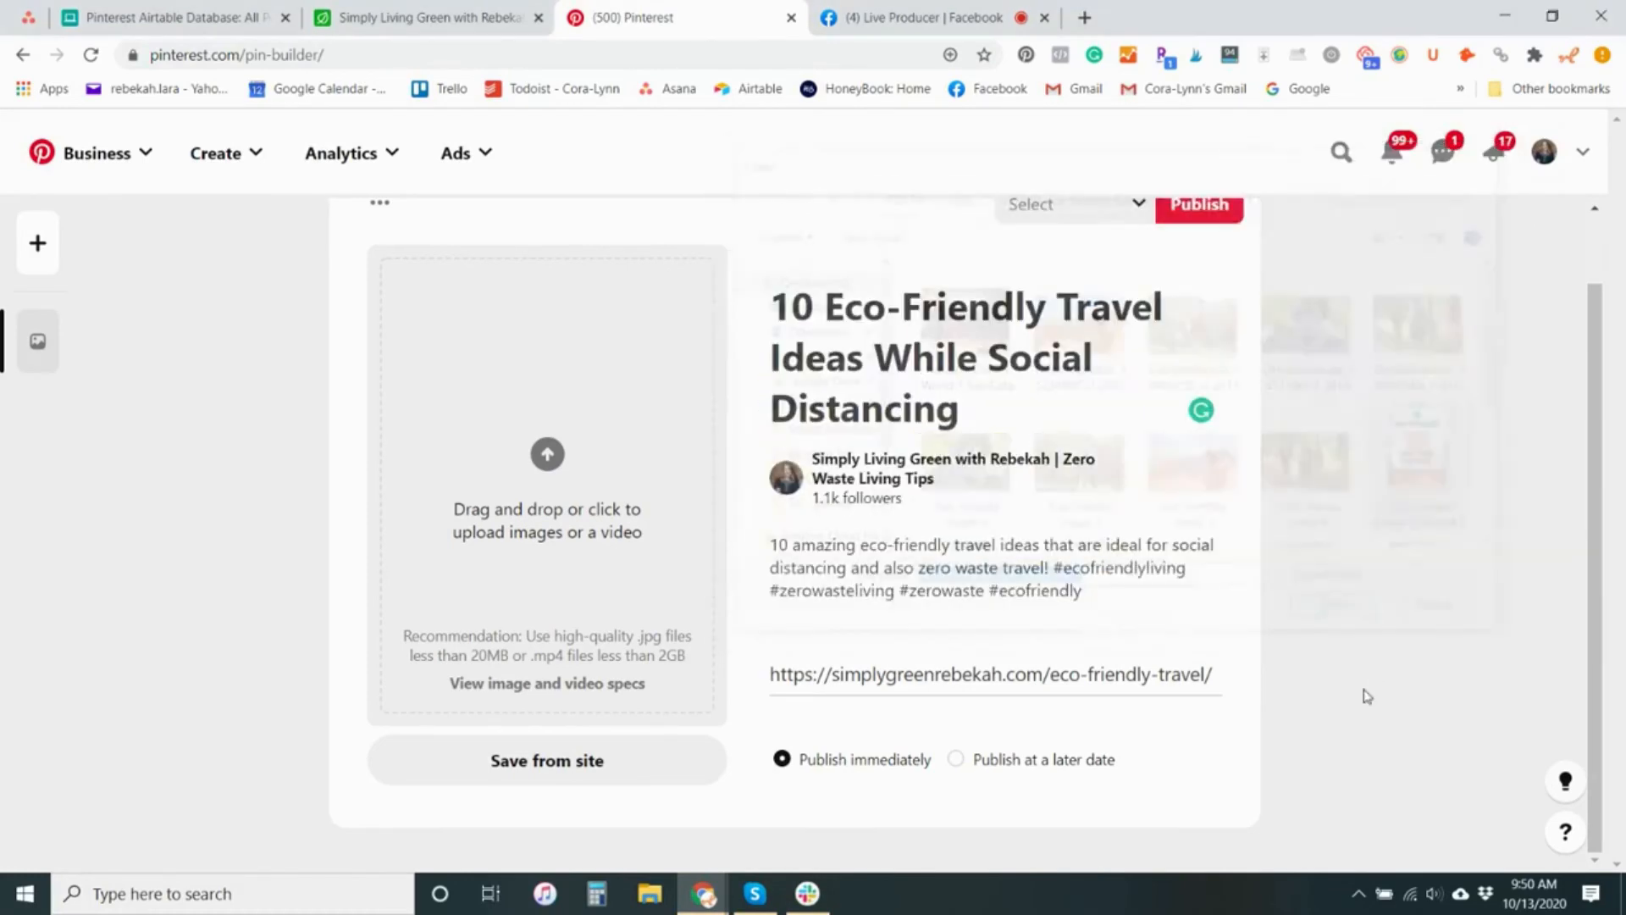
pyautogui.click(392, 557)
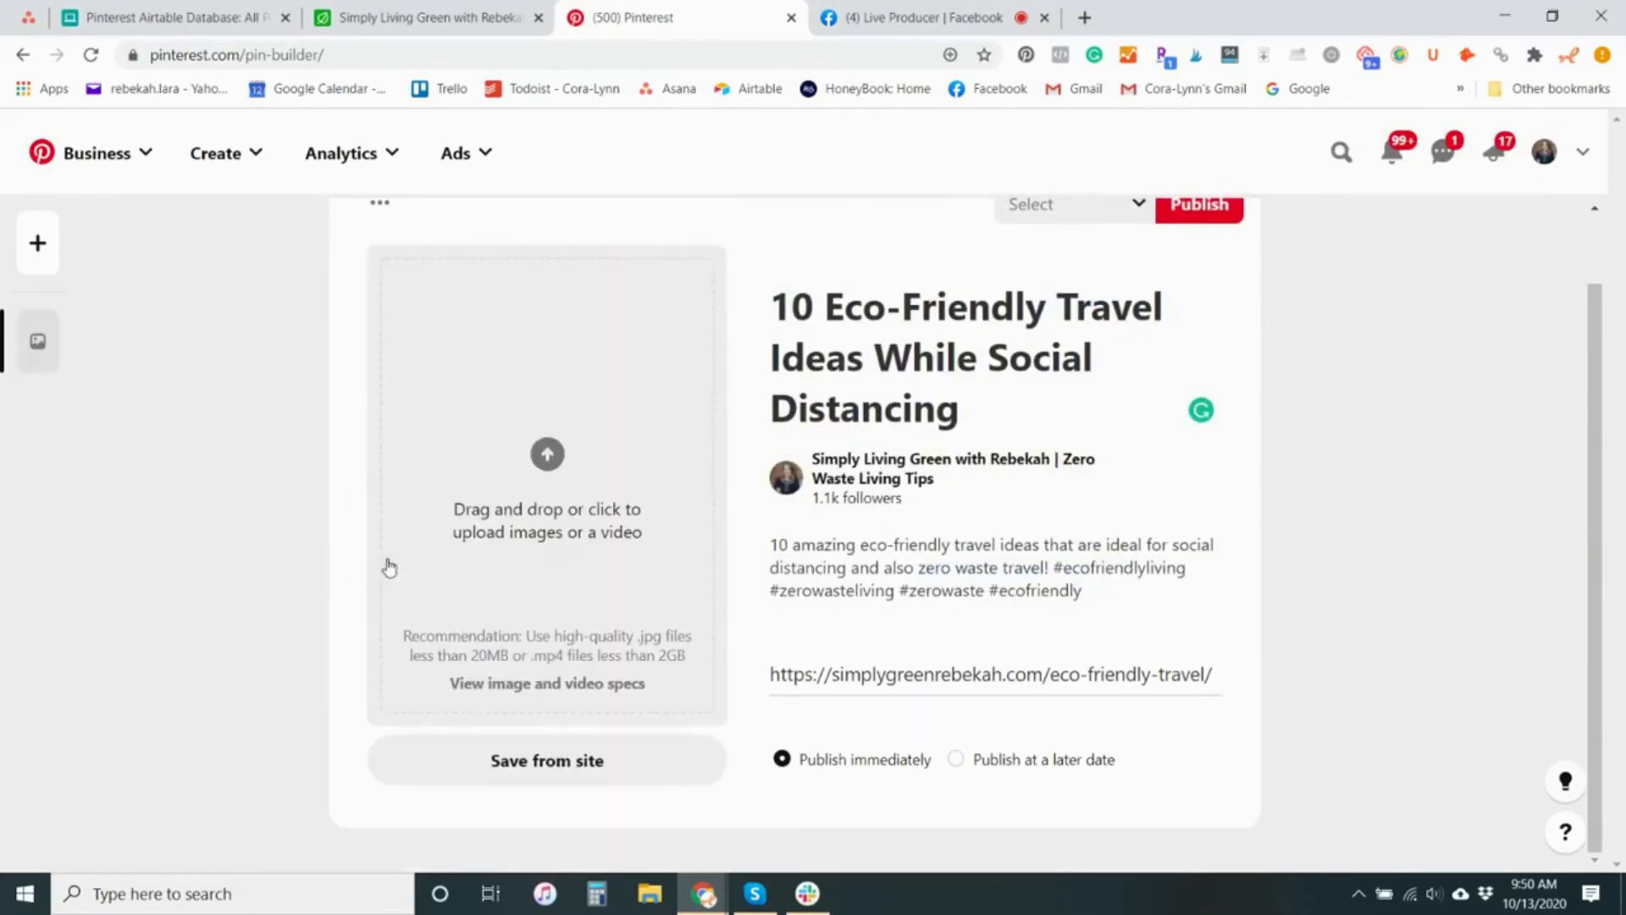
# Return to Airtable, look through the post's record to its linked pins, then close it and select the 9/14/2020 pin's attachment
pyautogui.click(436, 17)
pyautogui.hotkey('ctrl', 'a')
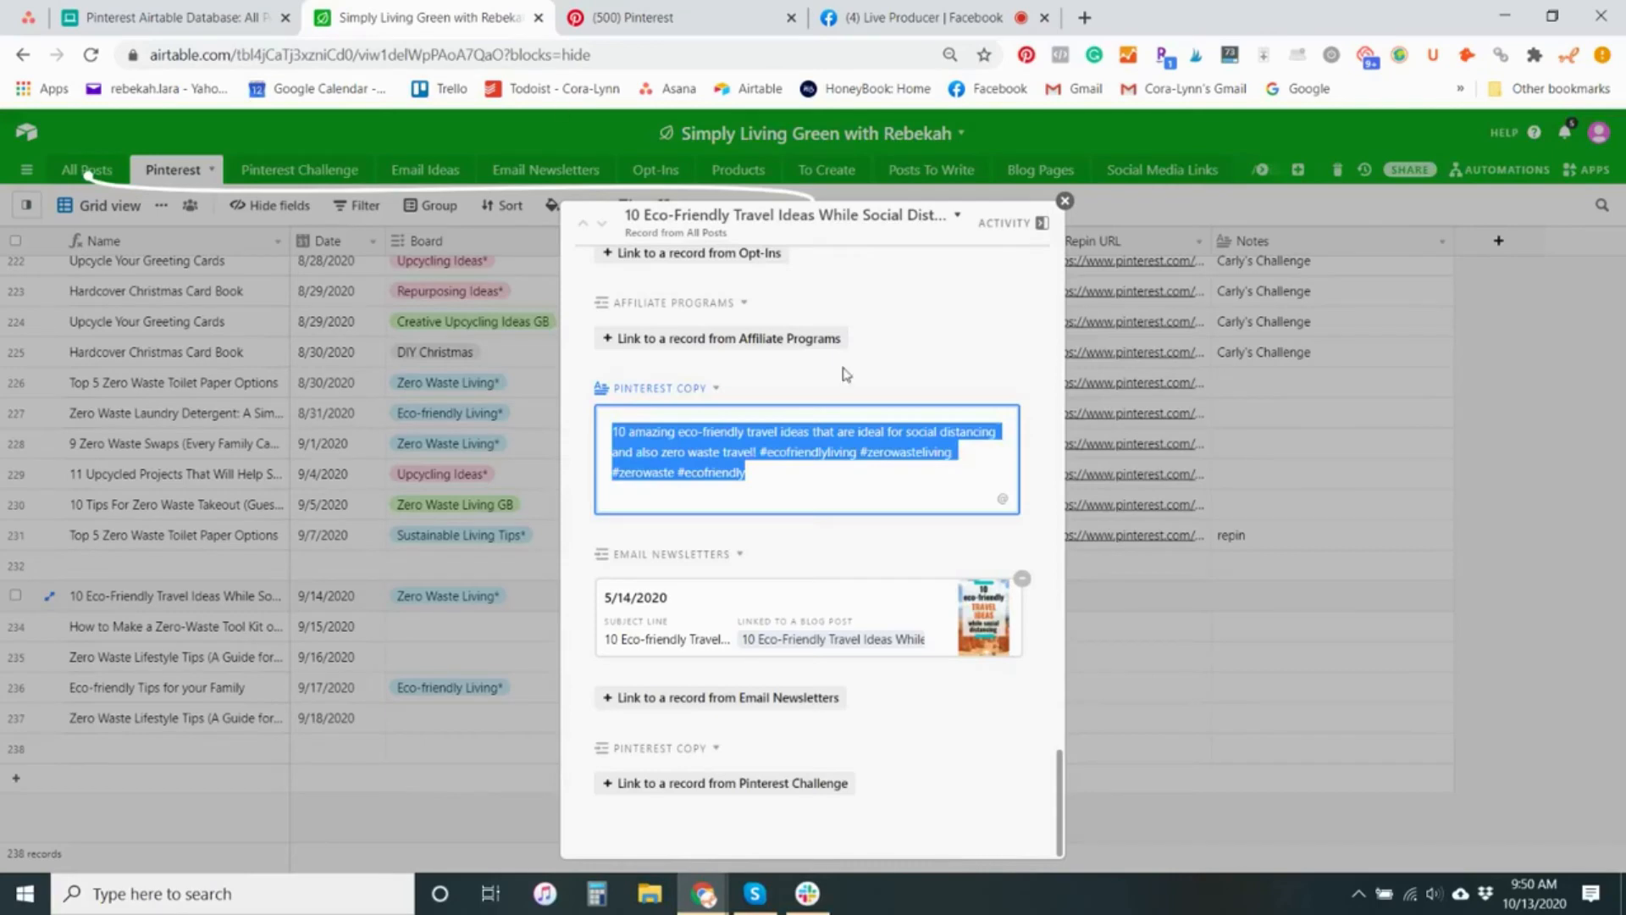
pyautogui.scroll(-10, 902, 521)
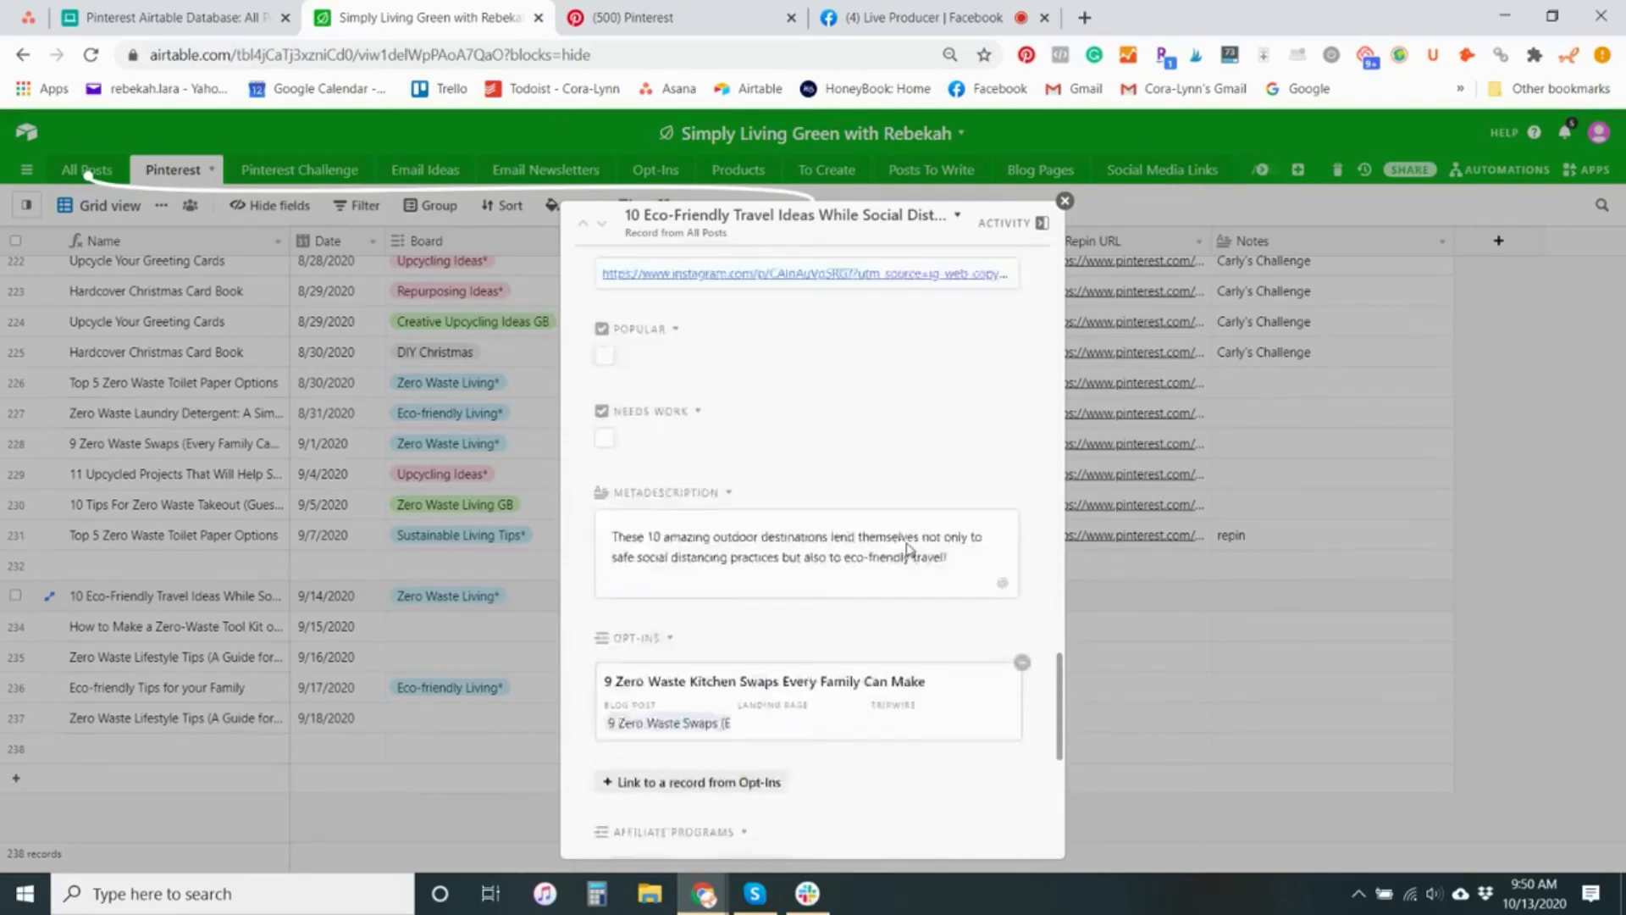
pyautogui.scroll(-3, 908, 546)
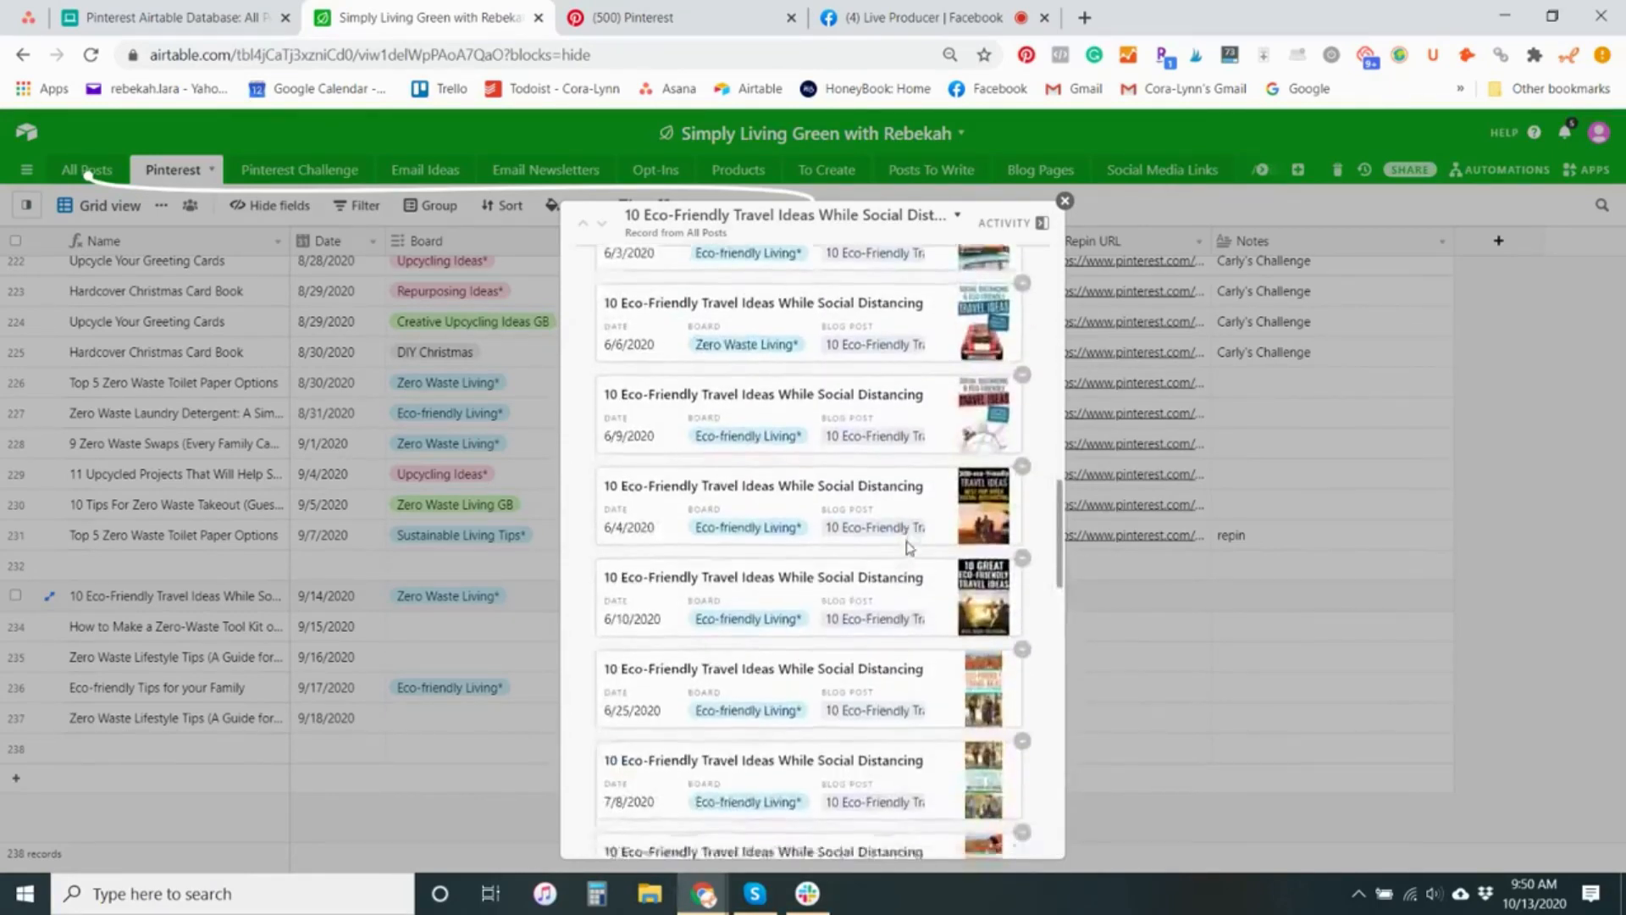
pyautogui.click(1064, 200)
pyautogui.click(640, 603)
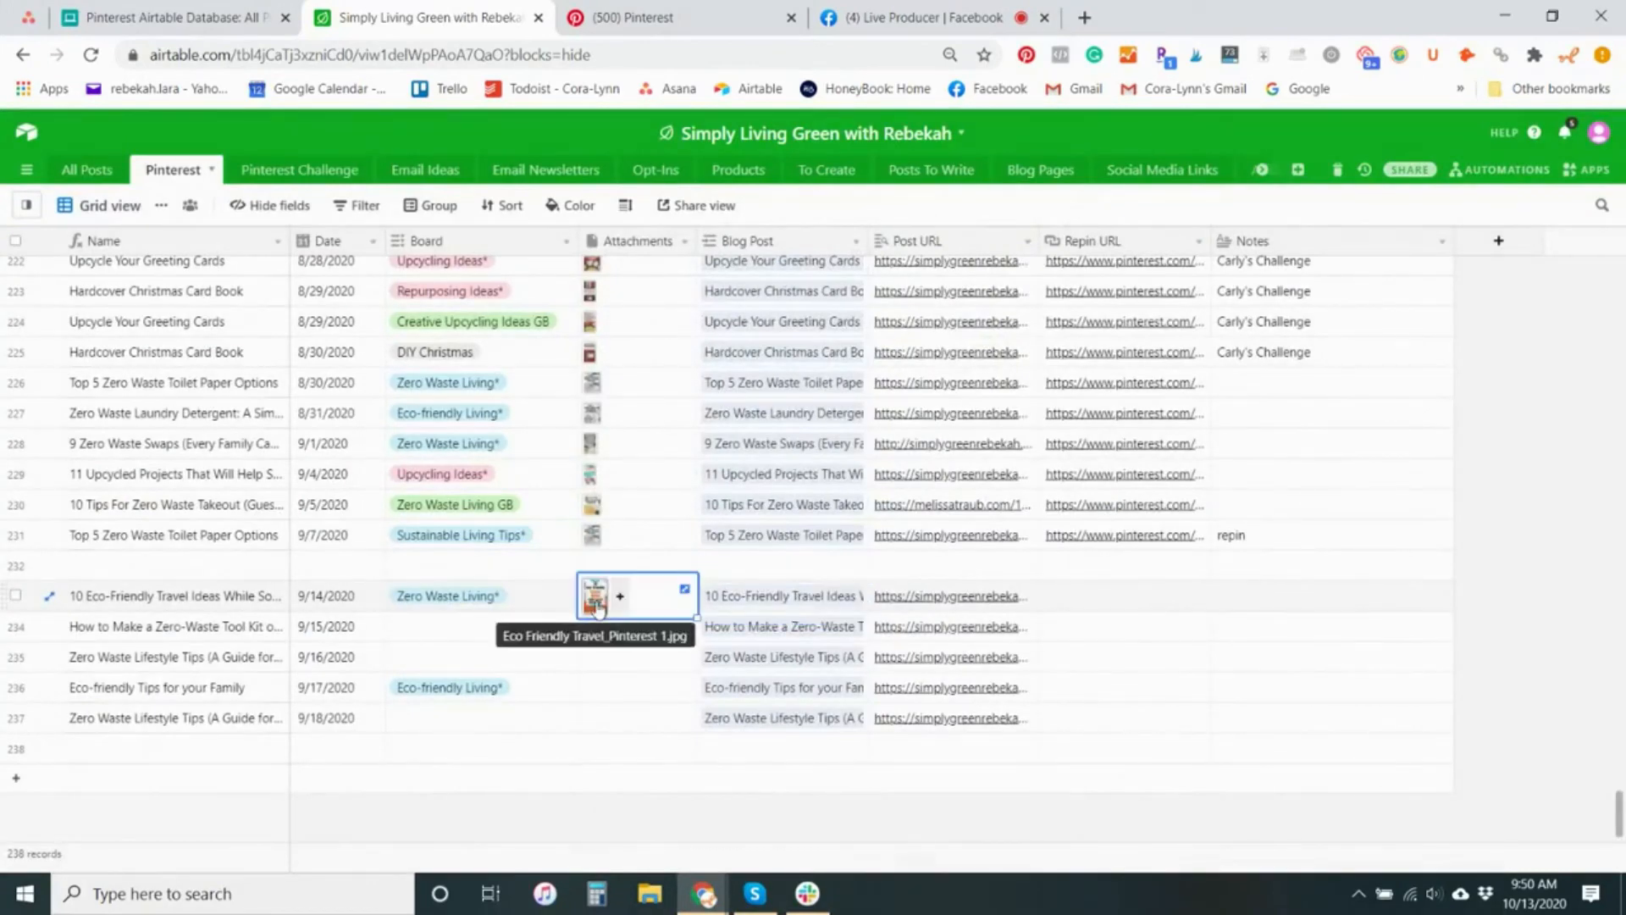
# Download "Eco Friendly Travel_Pinterest 1.jpg" from the 9/14/2020 record's attachment and add the downloaded image to the Pinterest pin
pyautogui.click(595, 603)
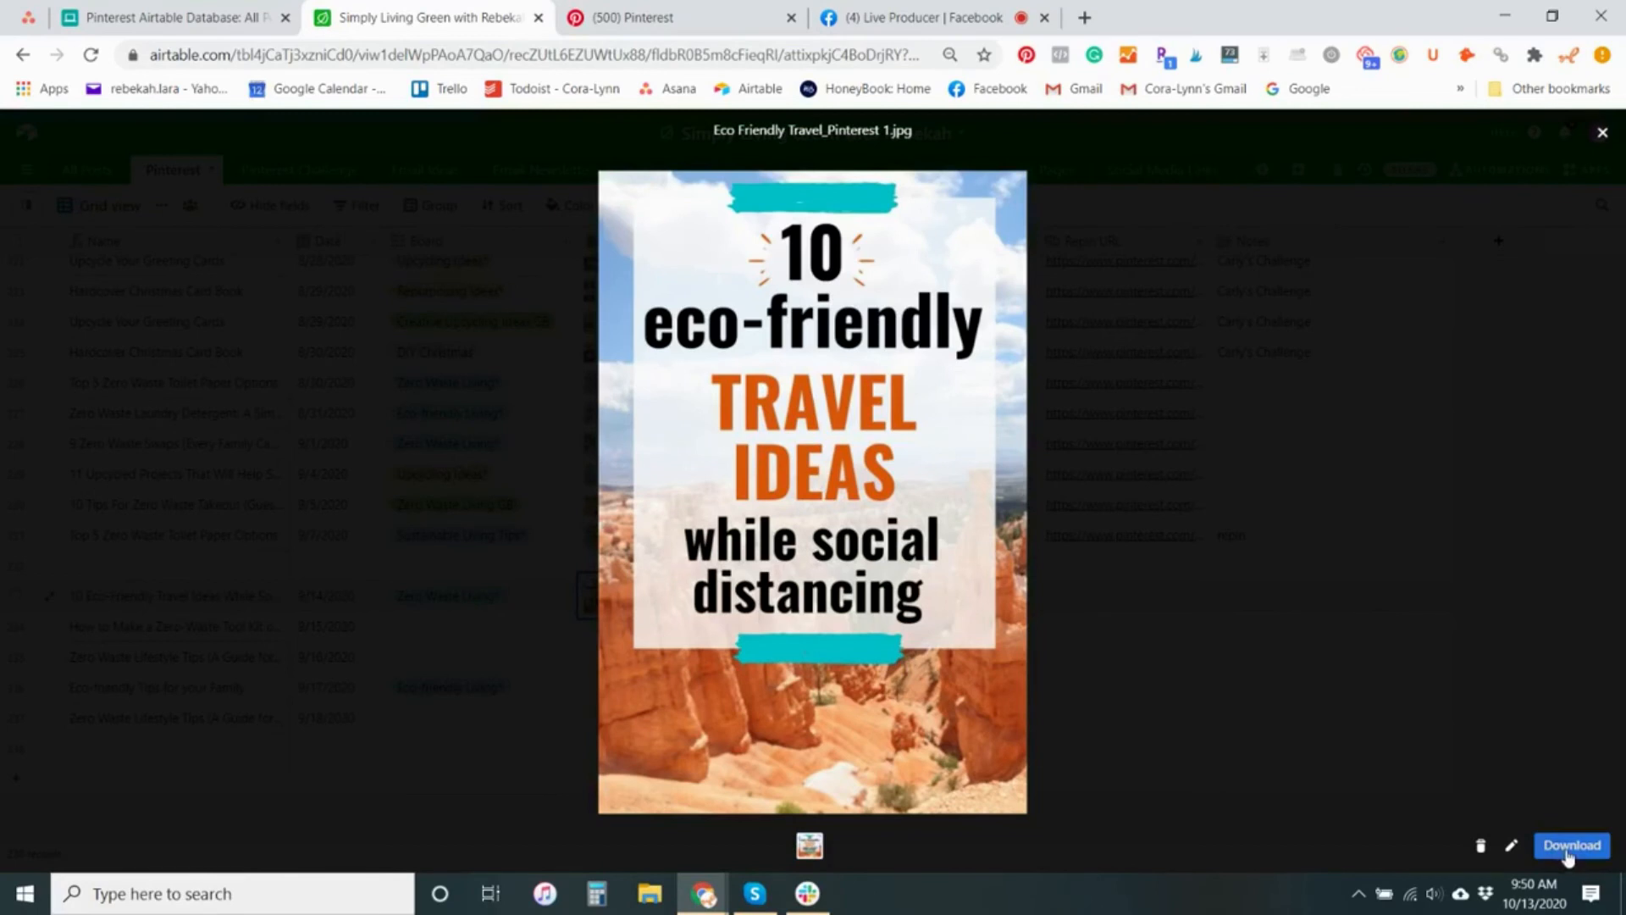
pyautogui.click(1568, 847)
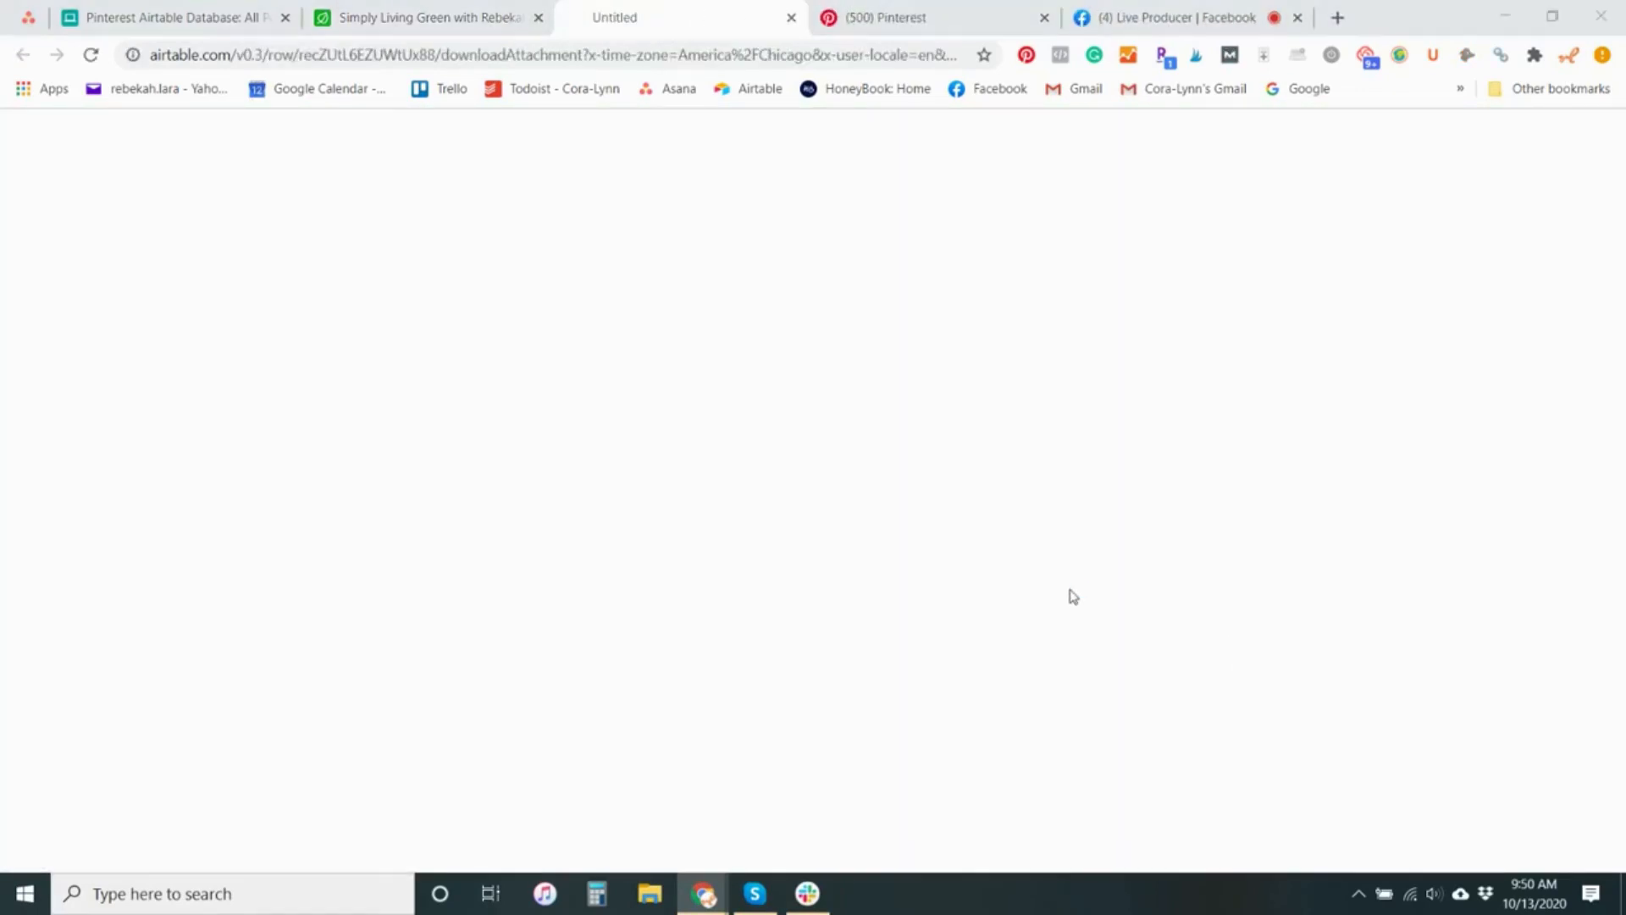
pyautogui.click(1344, 614)
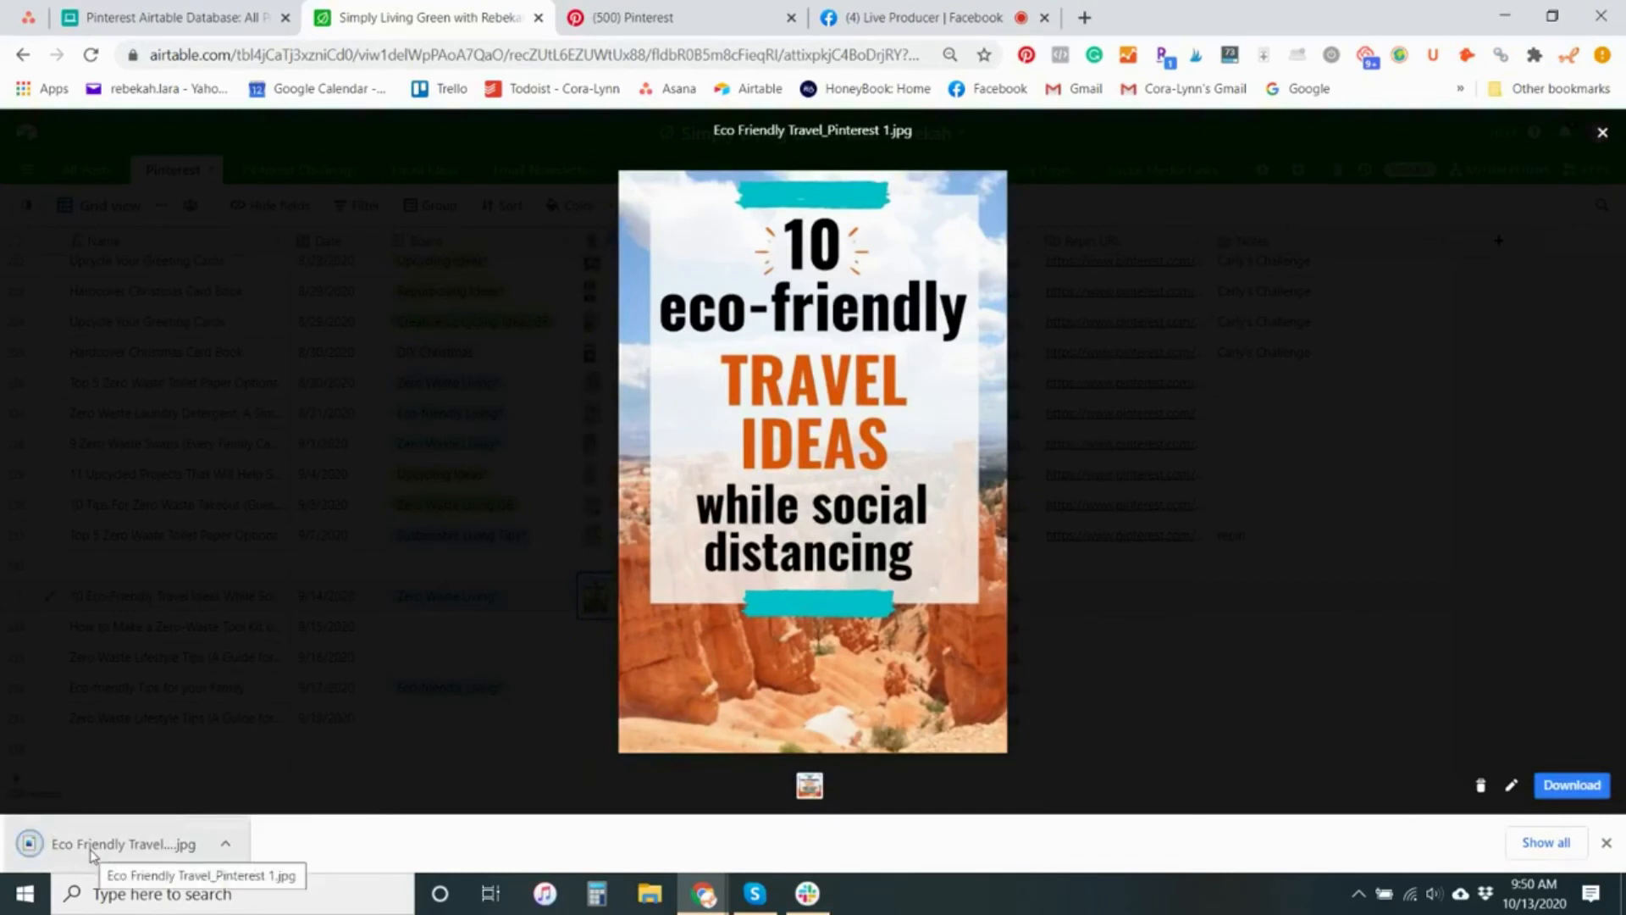
pyautogui.click(631, 17)
pyautogui.moveTo(181, 857); pyautogui.dragTo(558, 578)
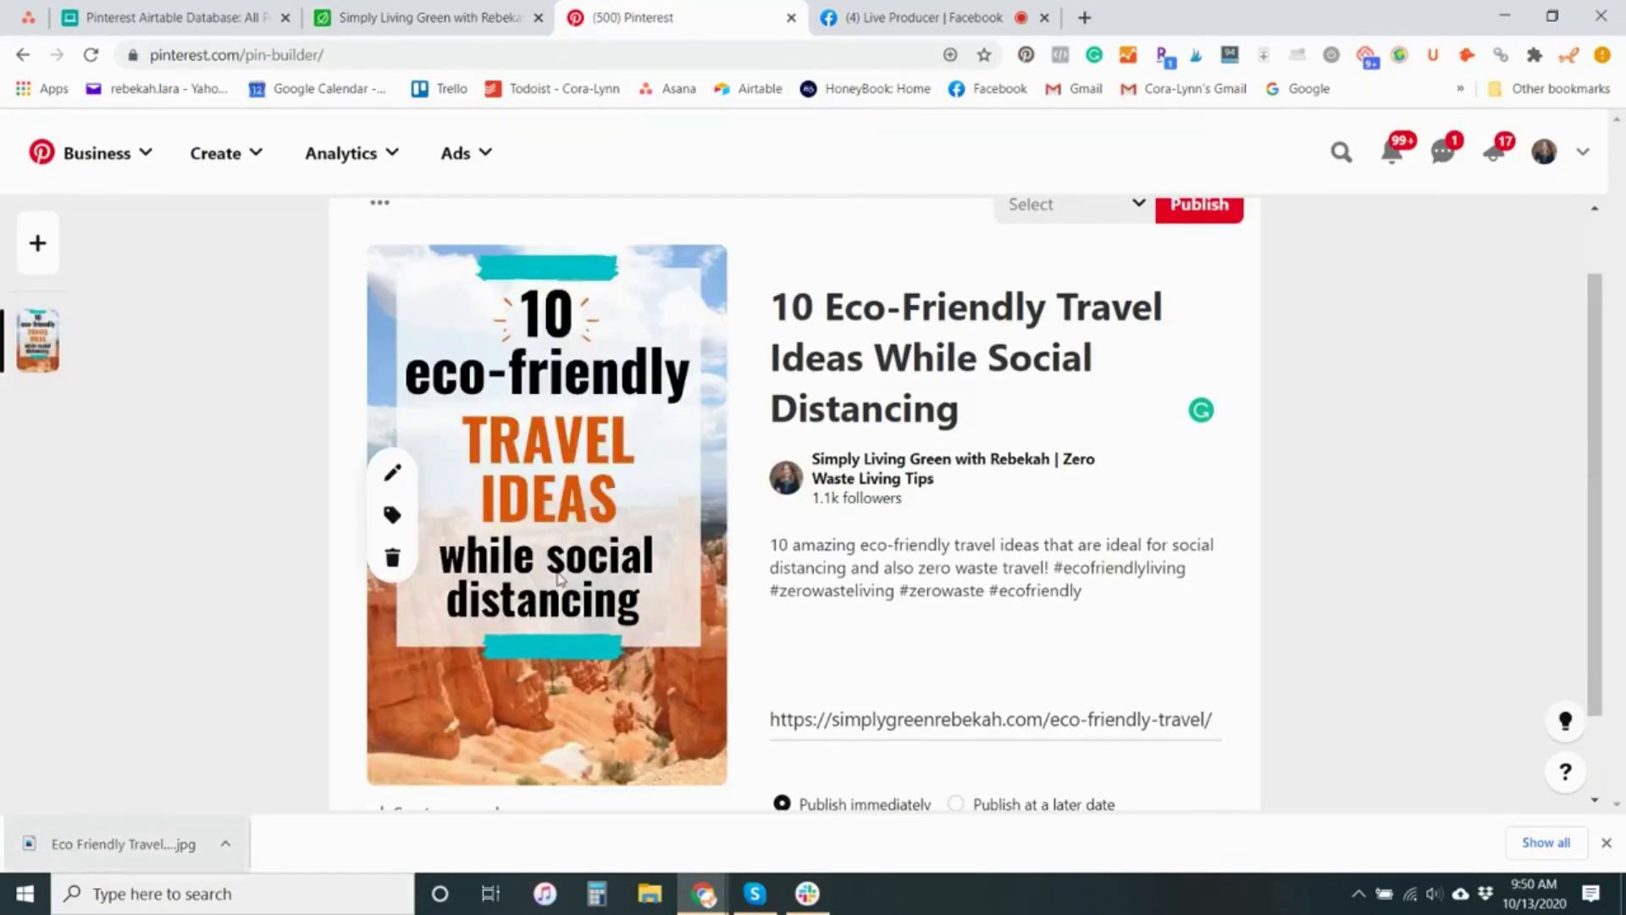
# Choose a board for the Pinterest pin from those matching "zer" and review the pin's publishing options
pyautogui.click(1090, 214)
pyautogui.write('zer')
pyautogui.click(1103, 472)
pyautogui.scroll(1, 1224, 415)
pyautogui.scroll(-1, 1196, 449)
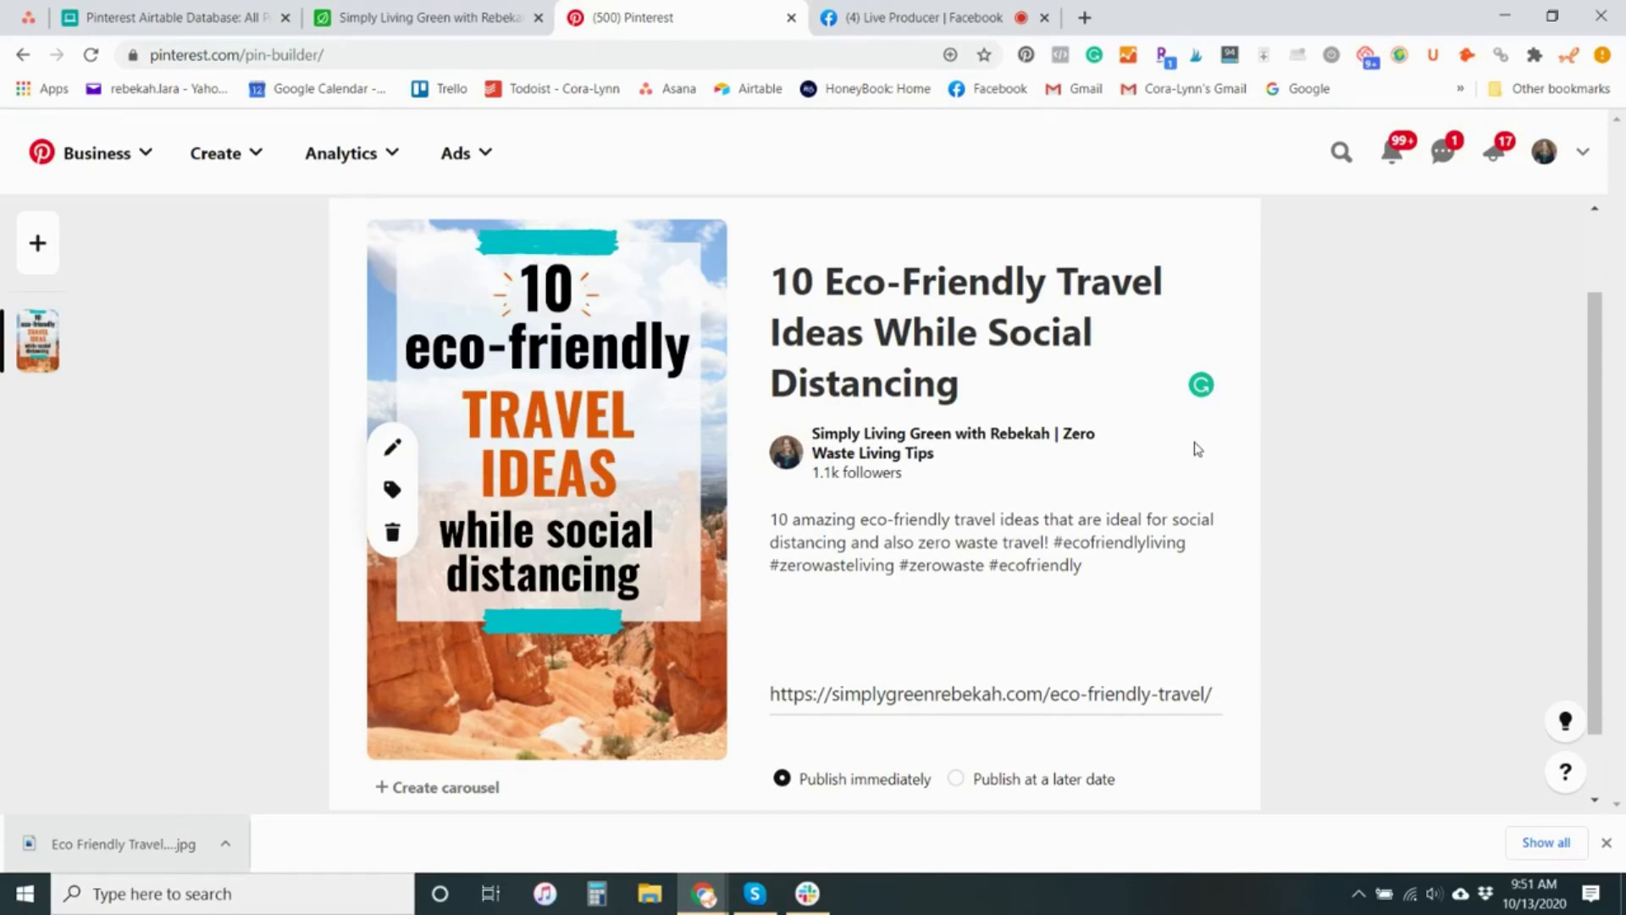
# Return to Airtable, close the image preview, and examine the Repin URL and Notes fields for the 9/14/2020 pin and earlier records
pyautogui.click(474, 17)
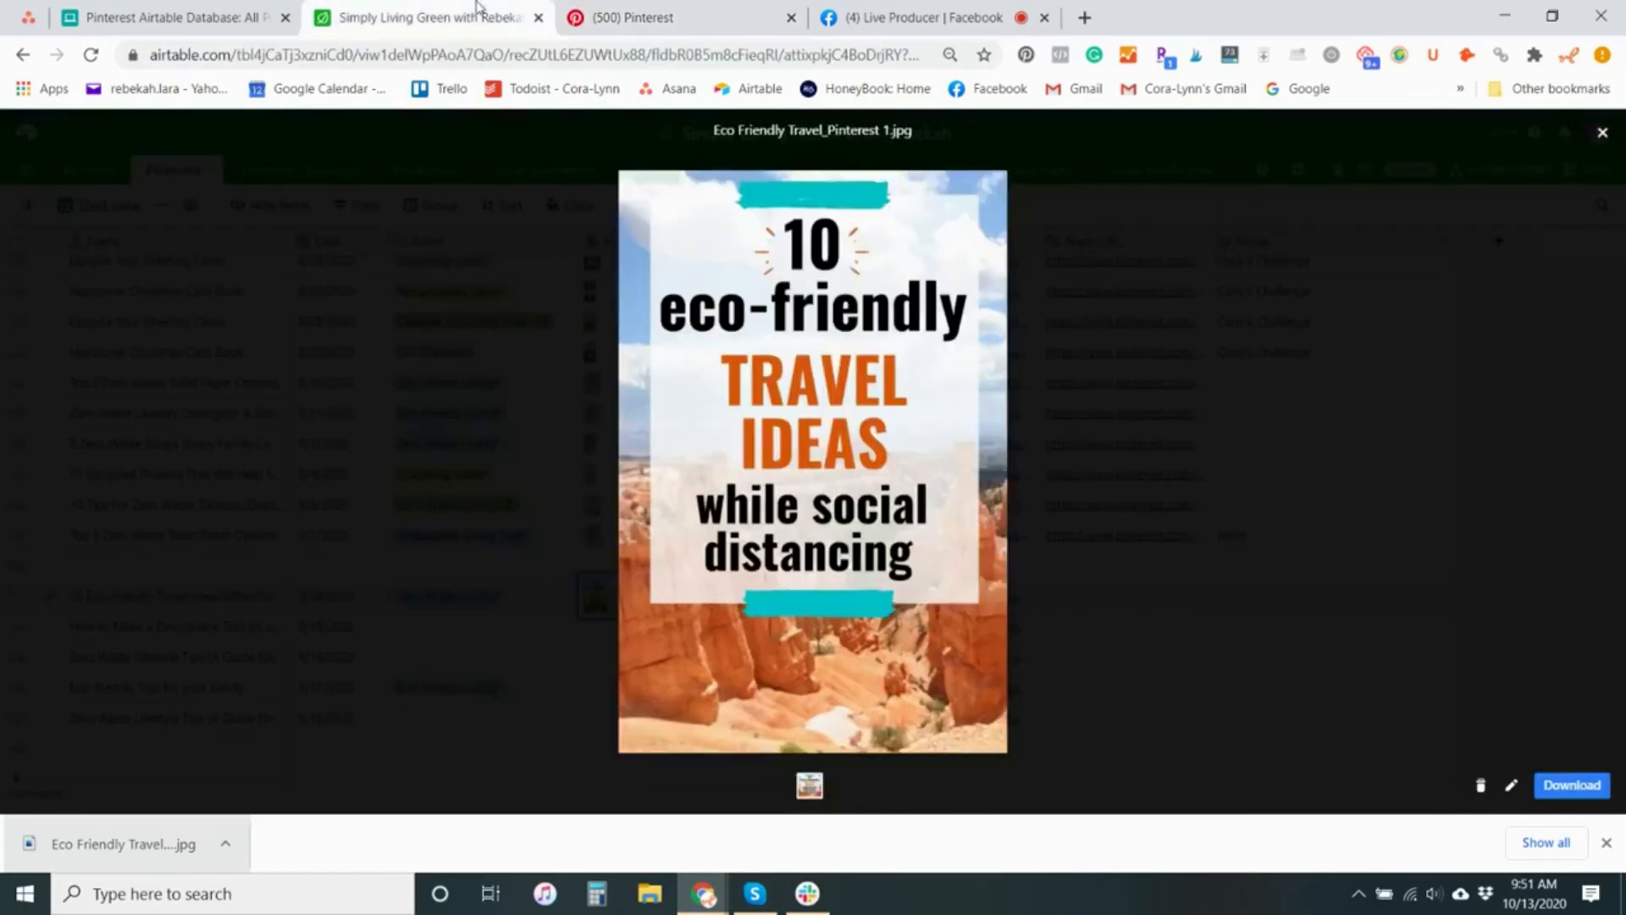
pyautogui.click(1601, 133)
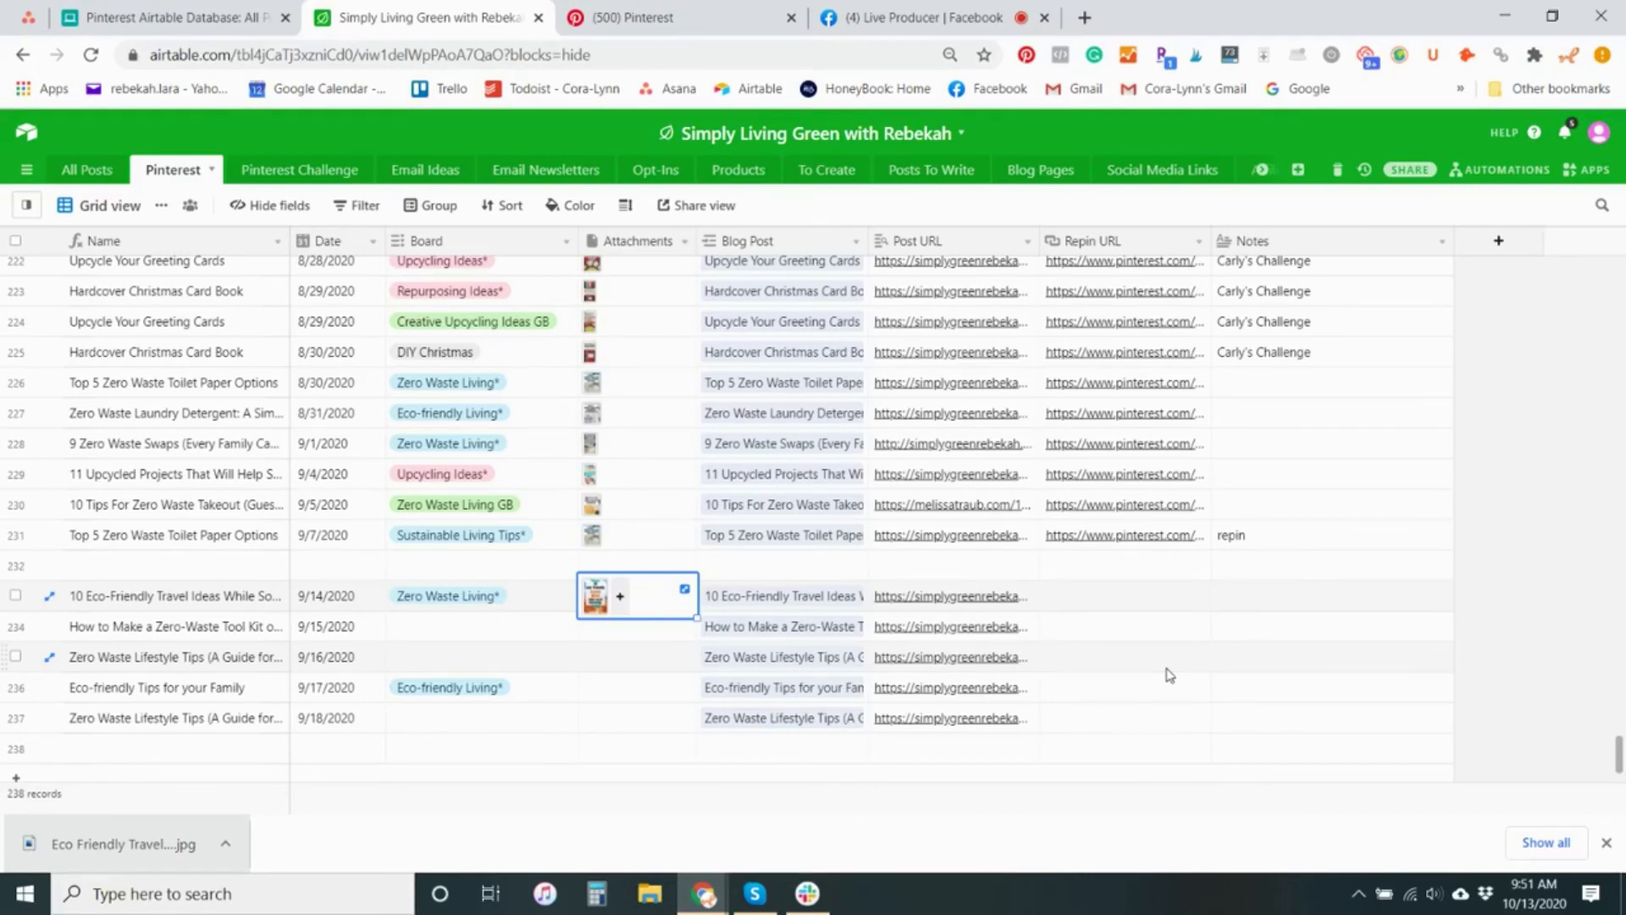
pyautogui.click(1078, 605)
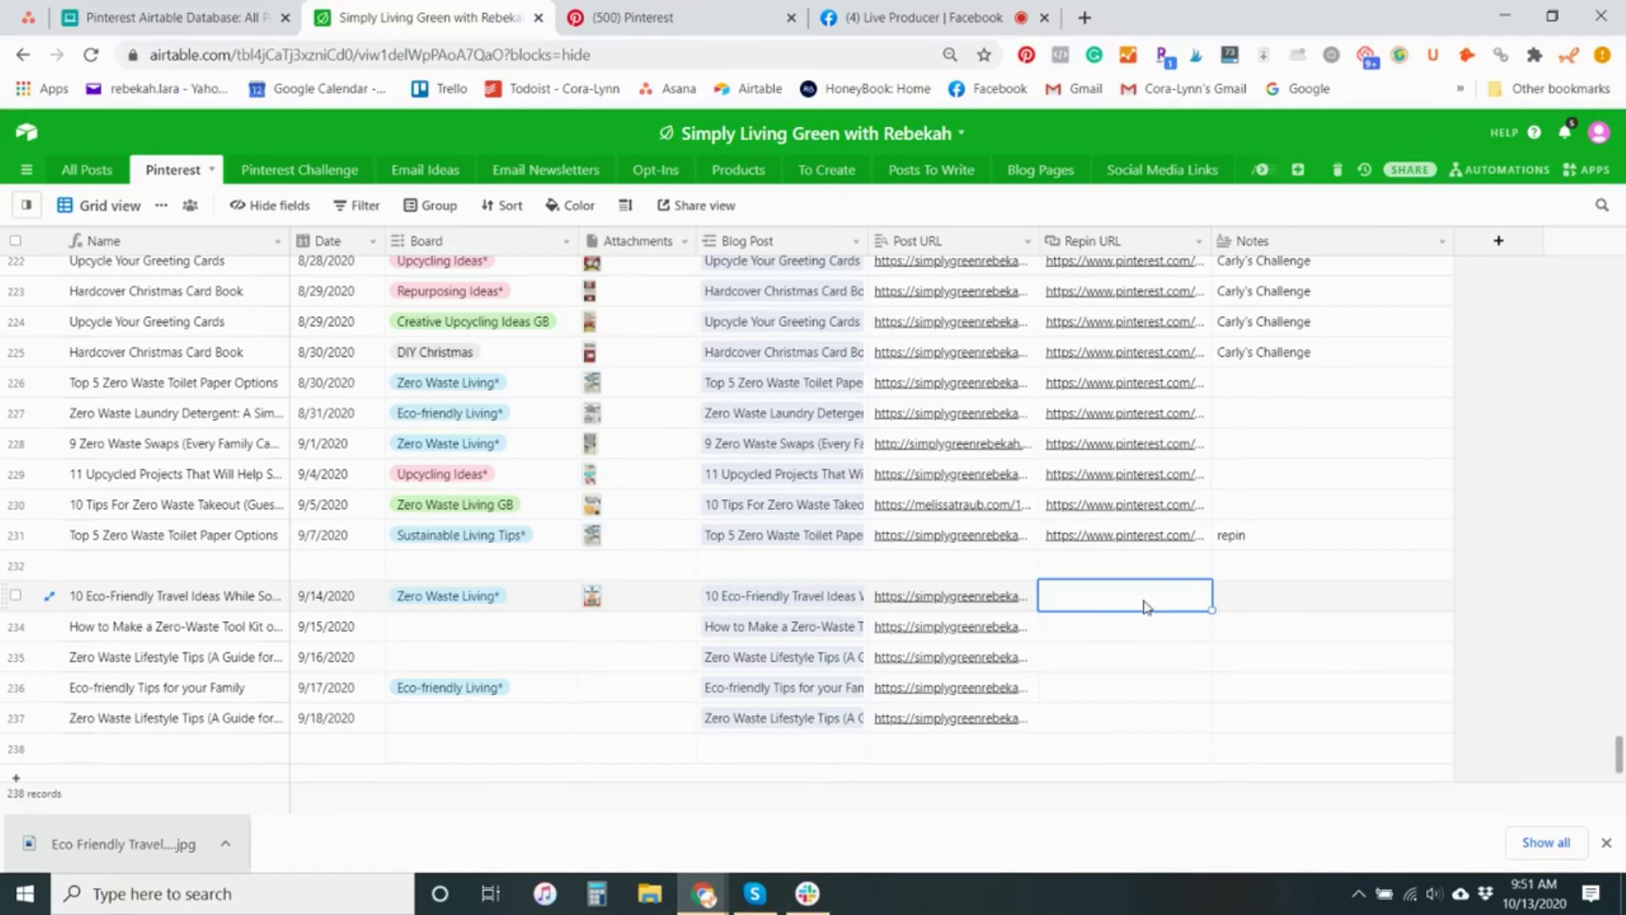
pyautogui.click(1302, 602)
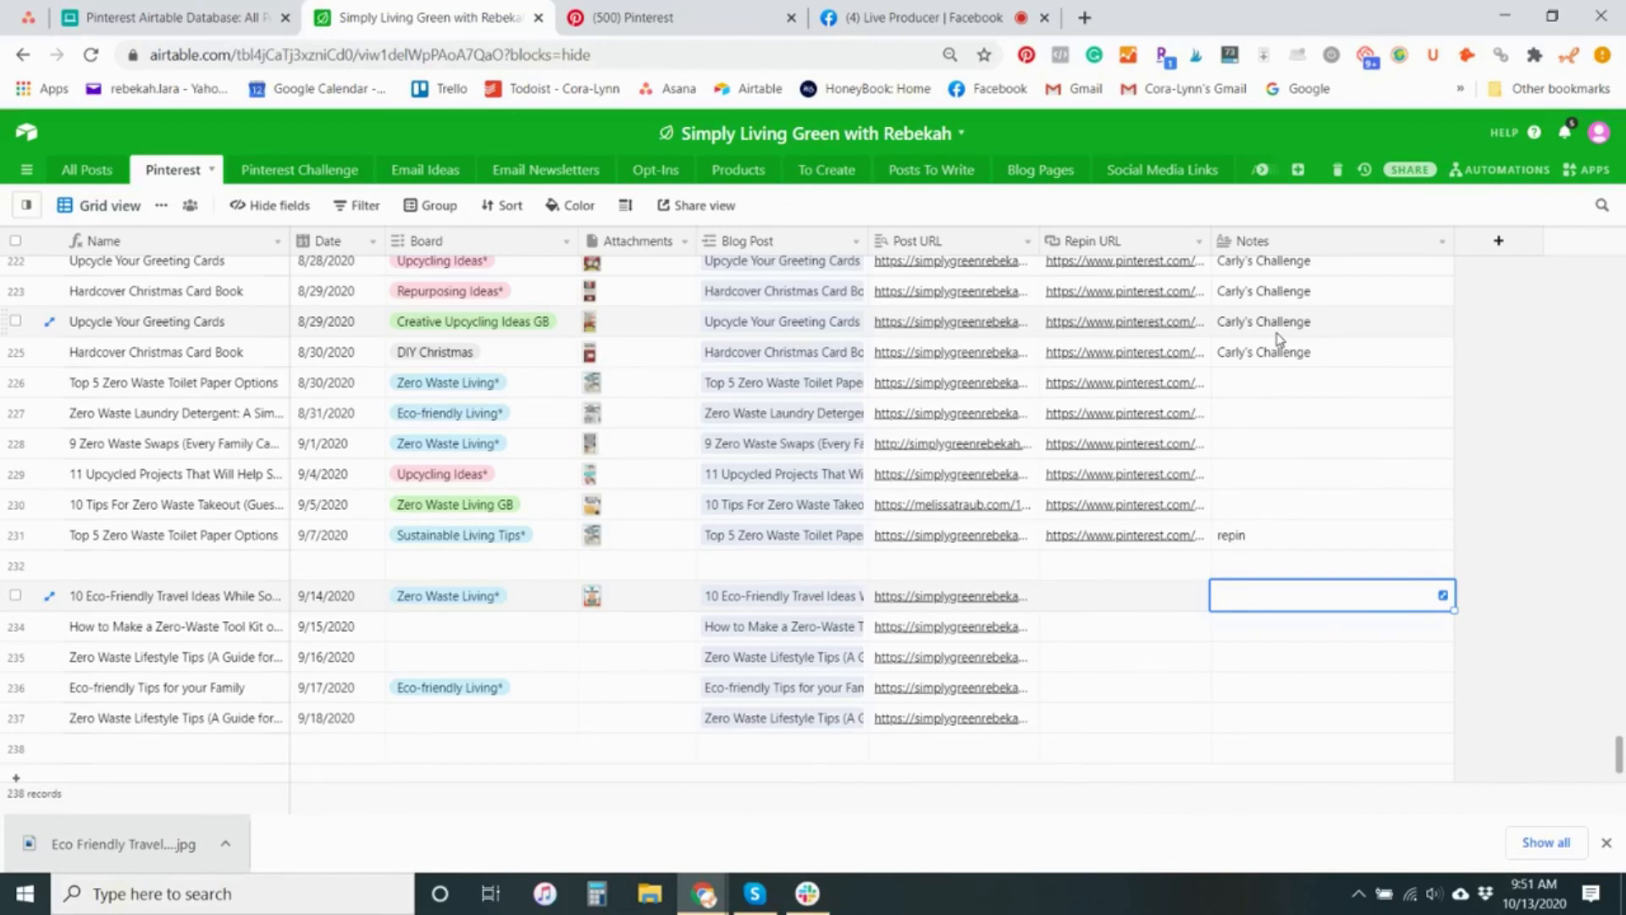
pyautogui.scroll(10, 1347, 483)
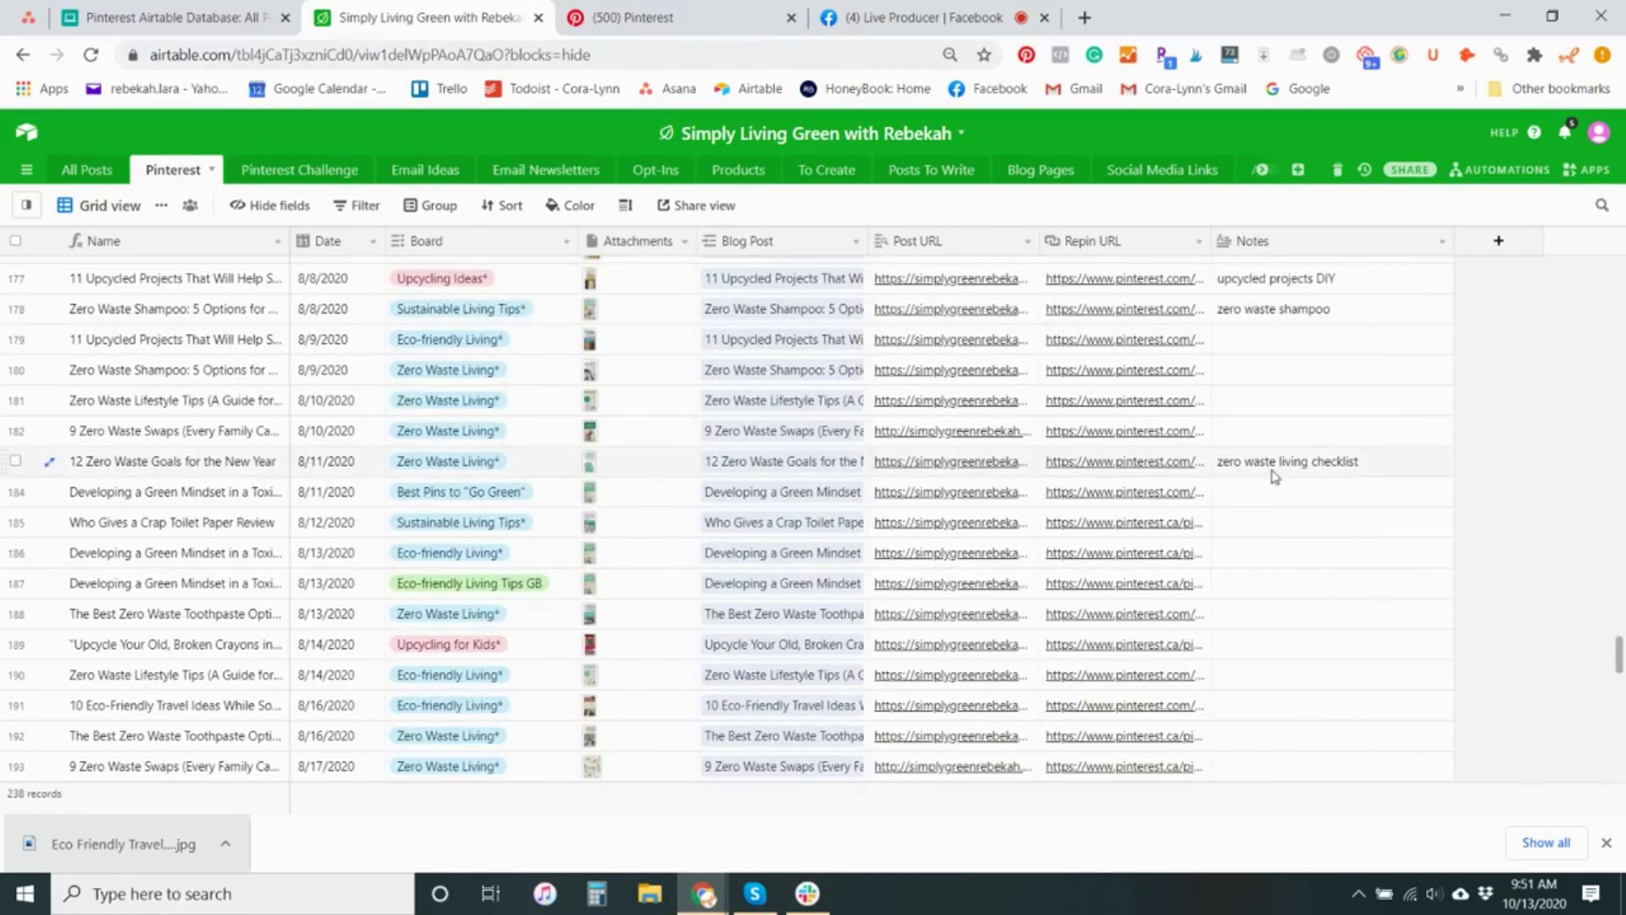
pyautogui.scroll(-15, 1275, 477)
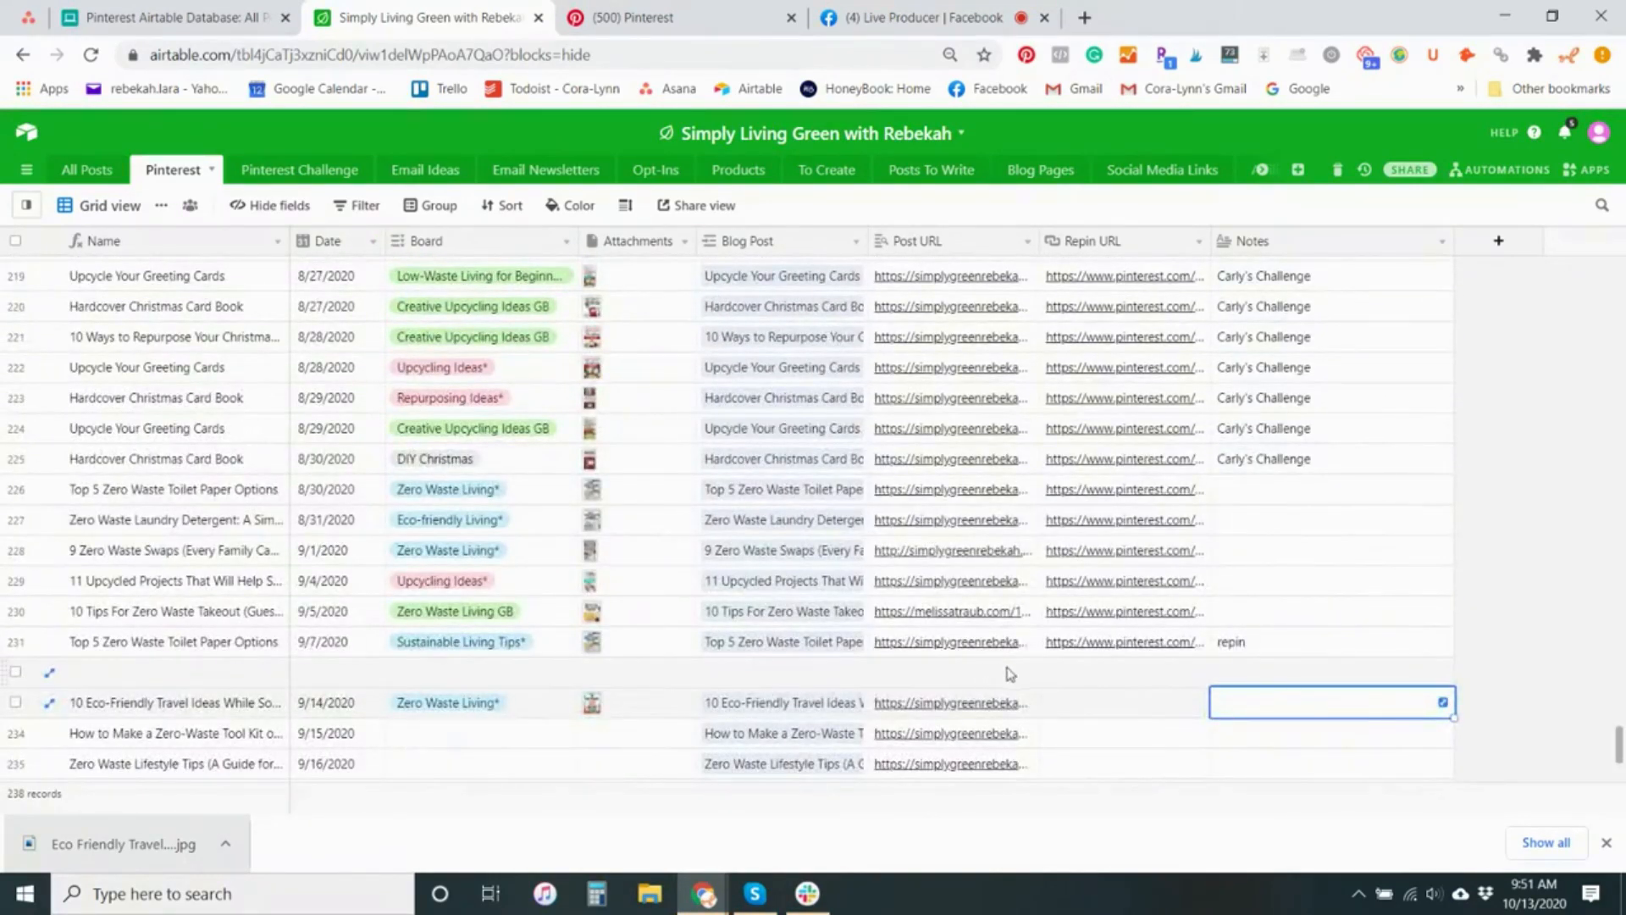
# Switch to the Pinterest Airtable Database base, examine the Pinterest and Pinterest copy fields in All Posts, and open the Pinterest table
pyautogui.click(182, 17)
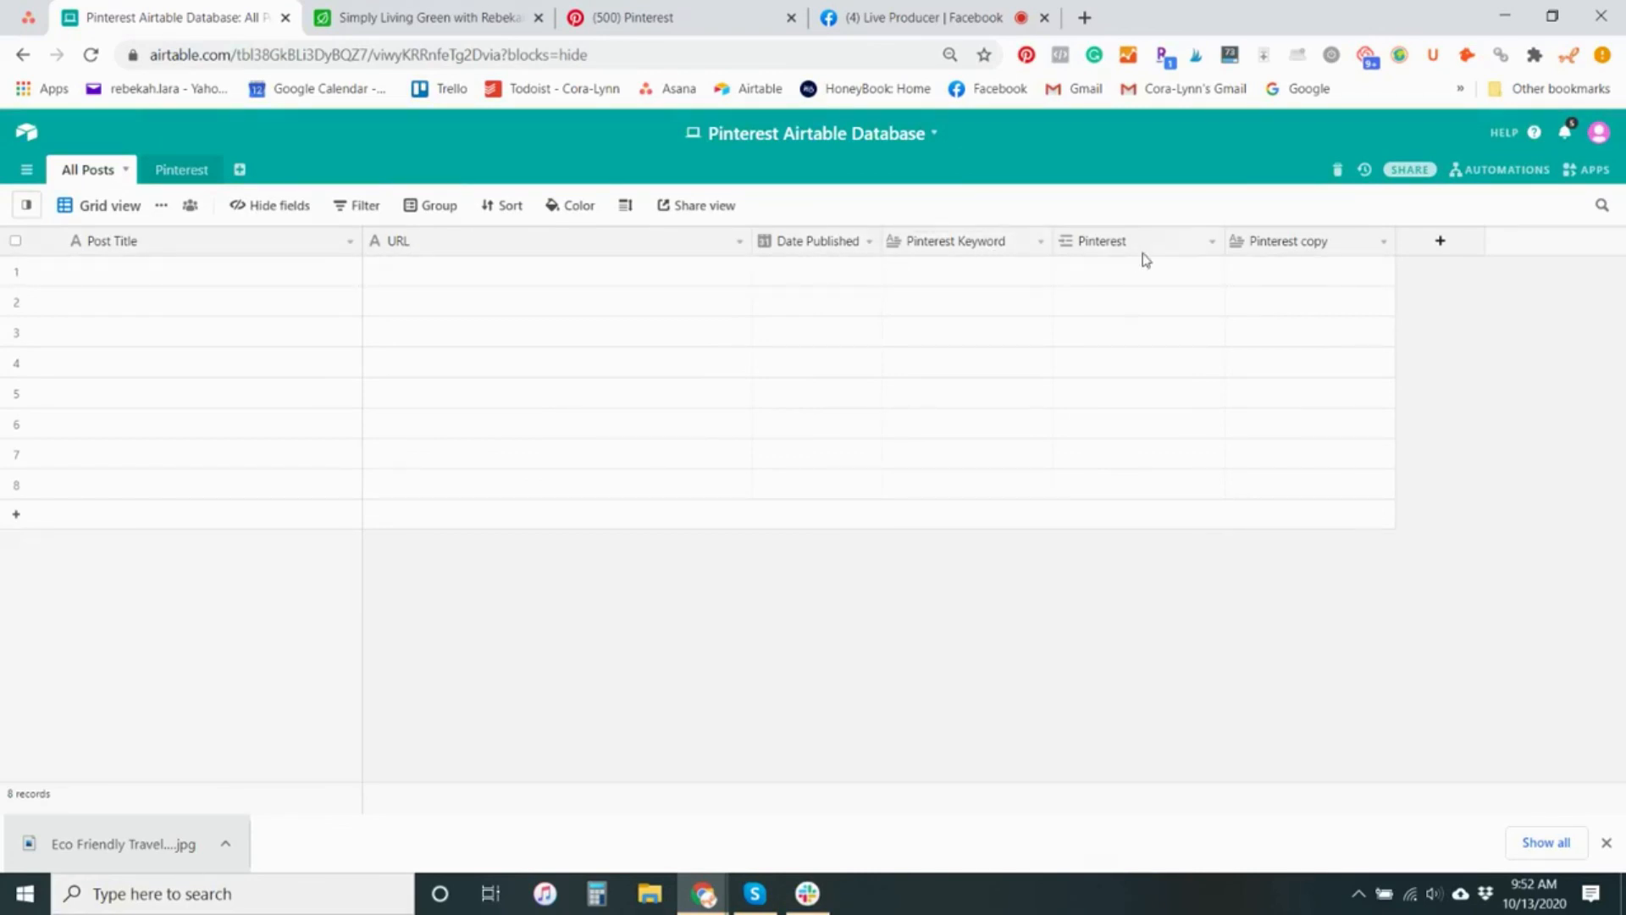
pyautogui.click(1111, 252)
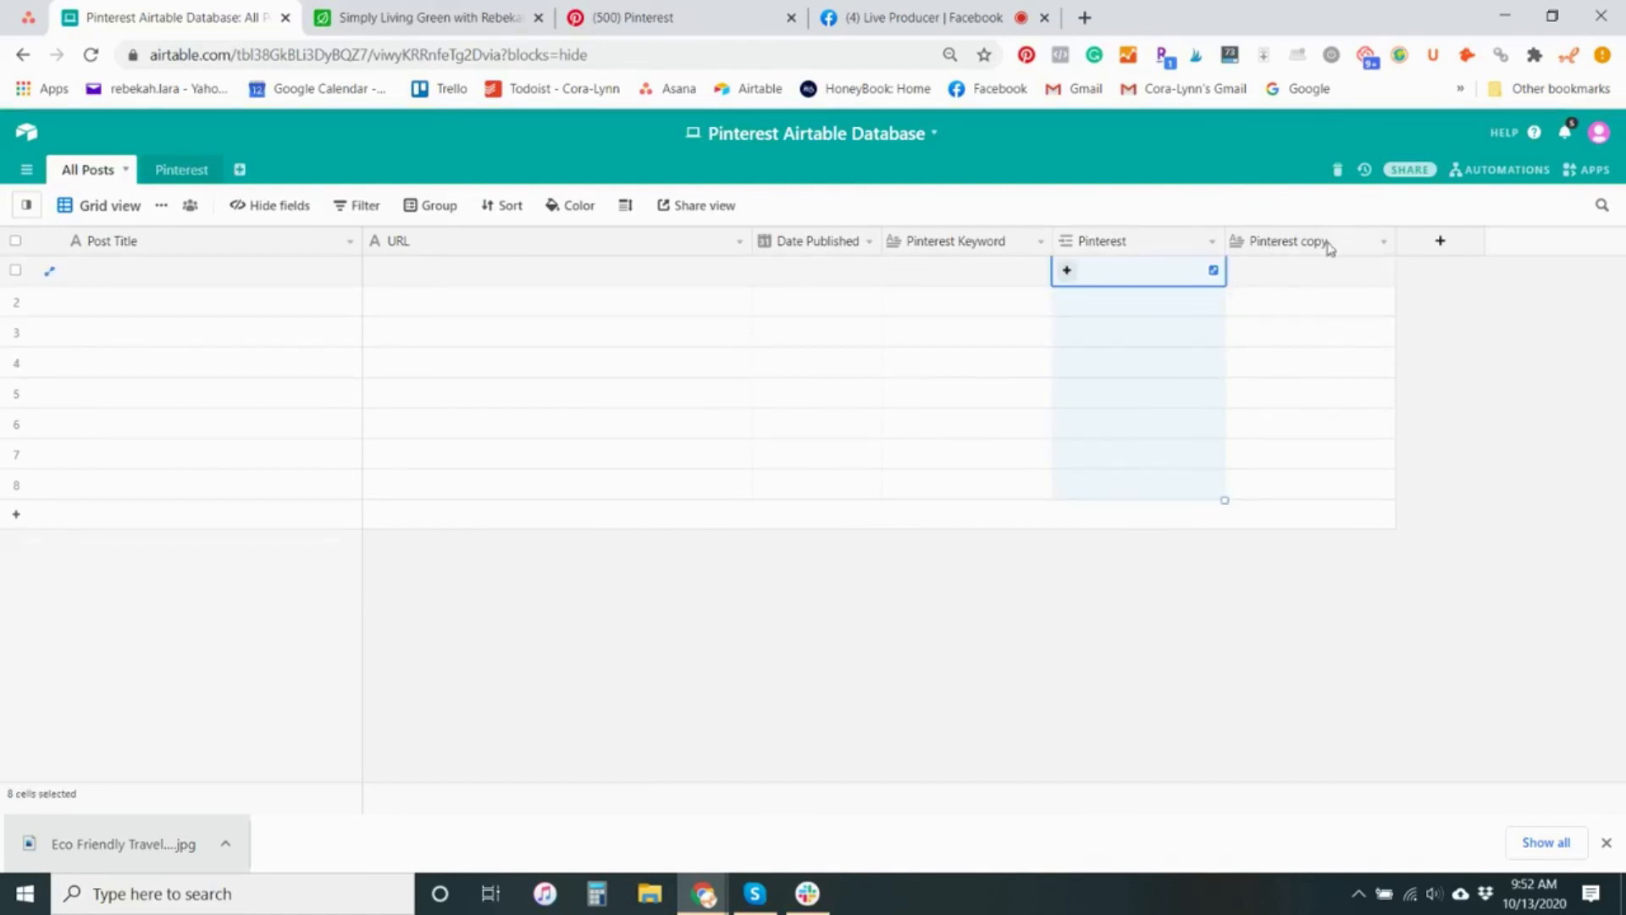
pyautogui.click(1322, 279)
pyautogui.click(182, 174)
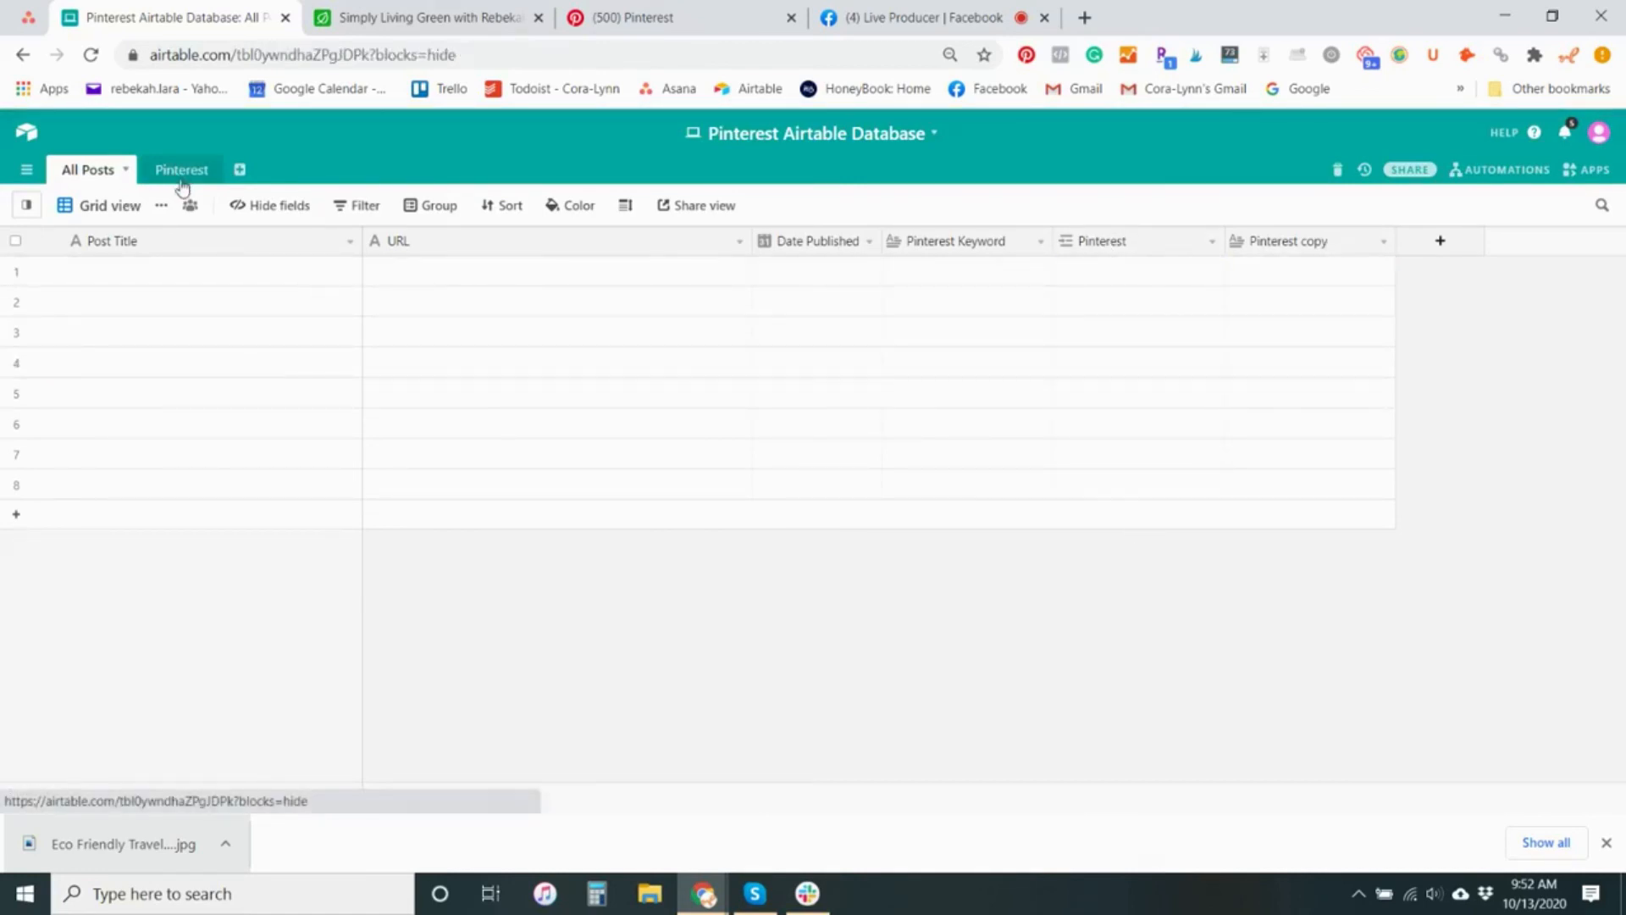